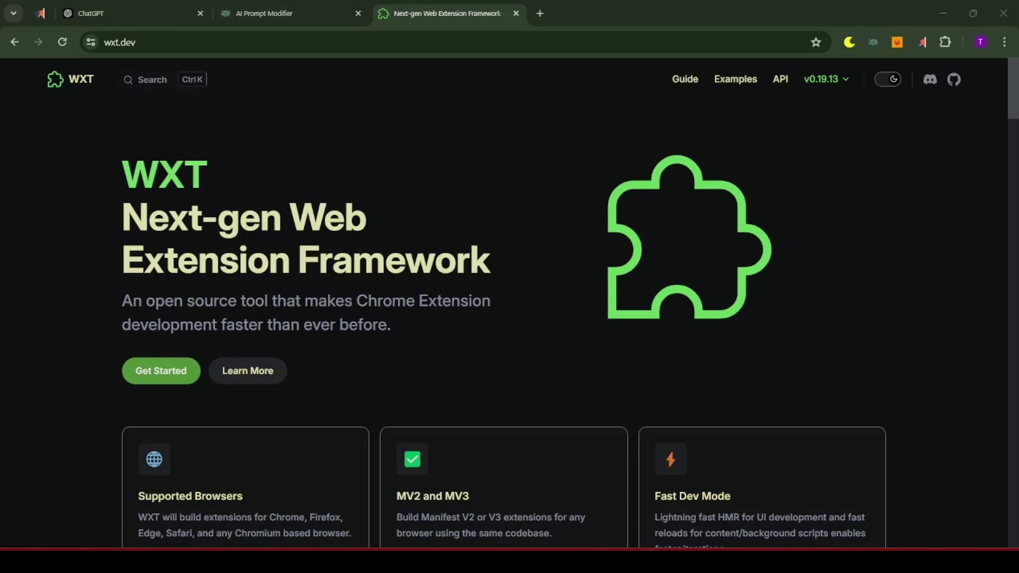
Step: Scroll the wxt.dev home page down to the feature cards: Supported Browsers, MV2 and MV3, TypeScript
{"action": "scroll", "coordinate": [517, 401], "scroll_direction": "down", "scroll_amount": 6}
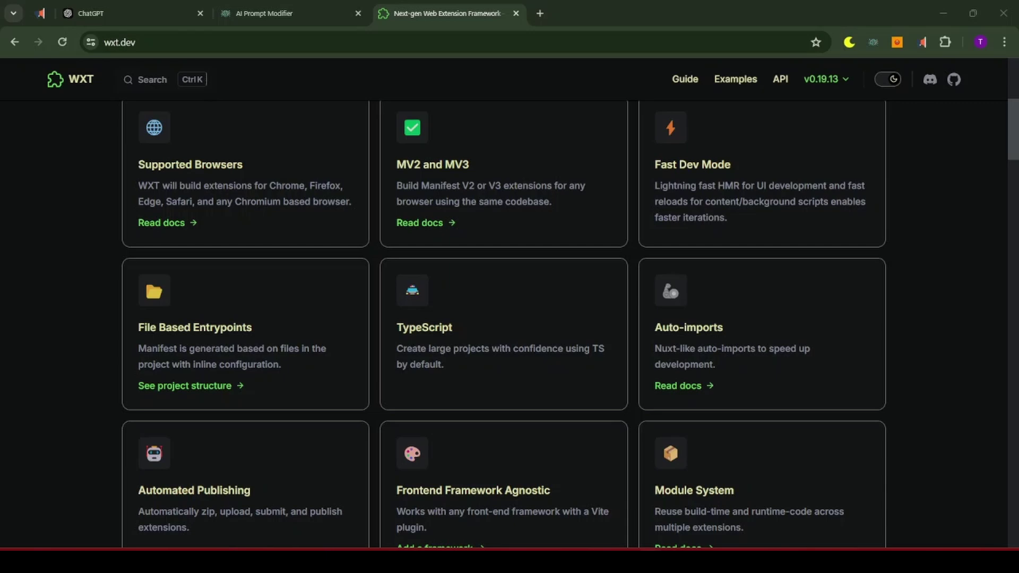
Step: Paste the legal case text into ChatGPT, wrap it with the Monetary Prompts prefix and suffix, and send
{"action": "left_click", "coordinate": [166, 6]}
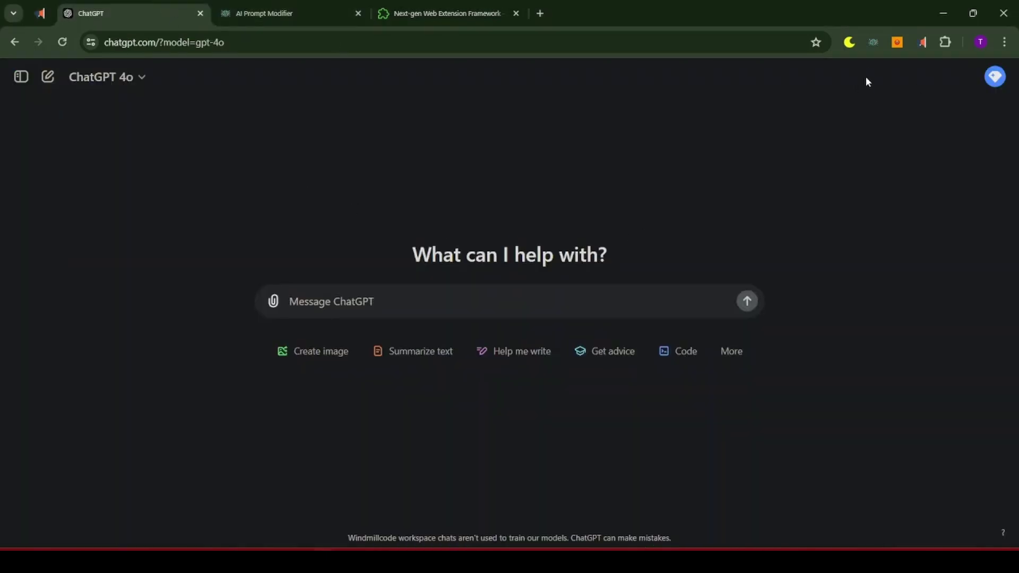
{"action": "left_click", "coordinate": [873, 42]}
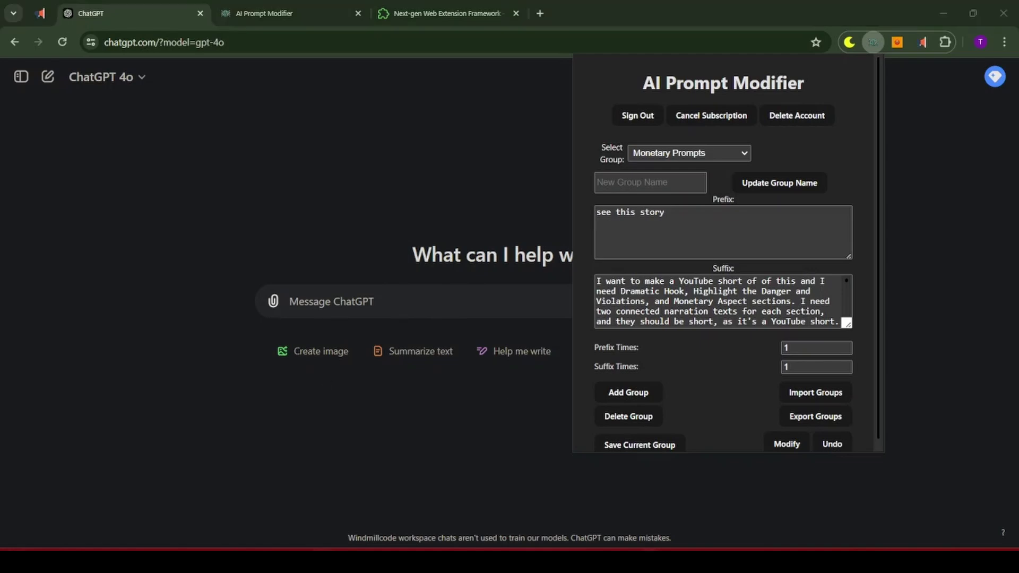
{"action": "left_click", "coordinate": [484, 304]}
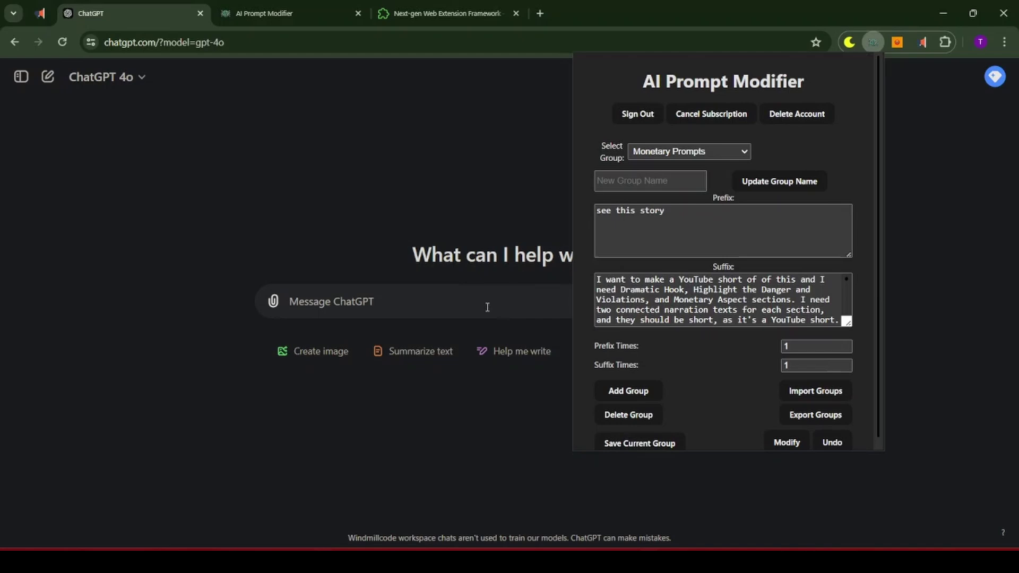
{"action": "key", "text": "ctrl+v"}
{"action": "left_click", "coordinate": [873, 41]}
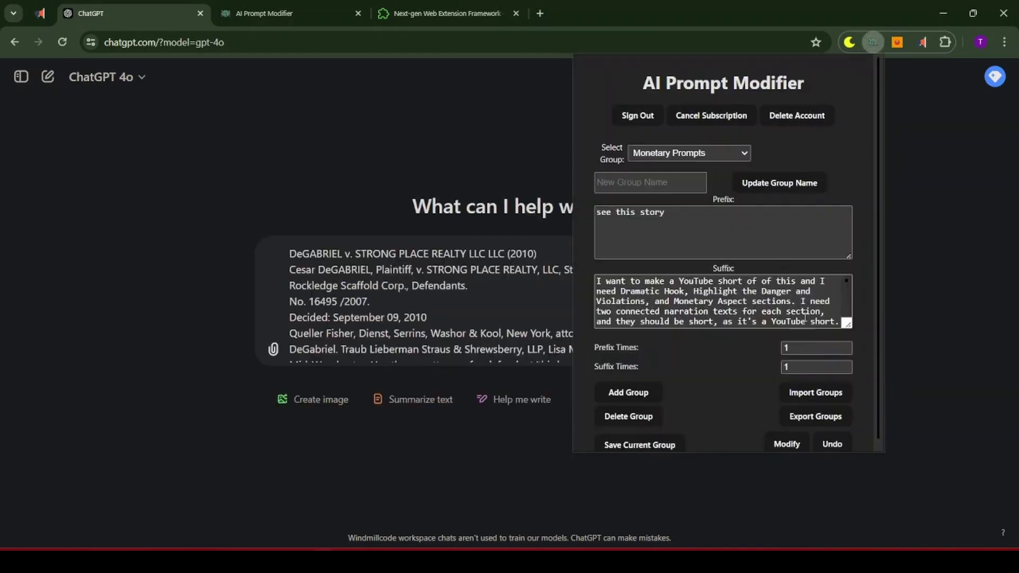
{"action": "left_click", "coordinate": [786, 439]}
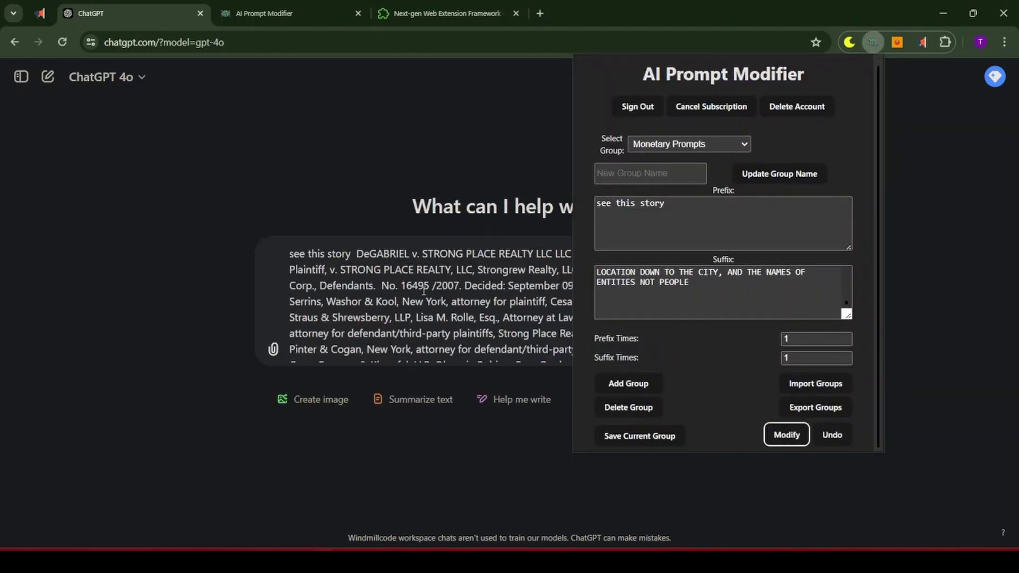
{"action": "left_click", "coordinate": [747, 350]}
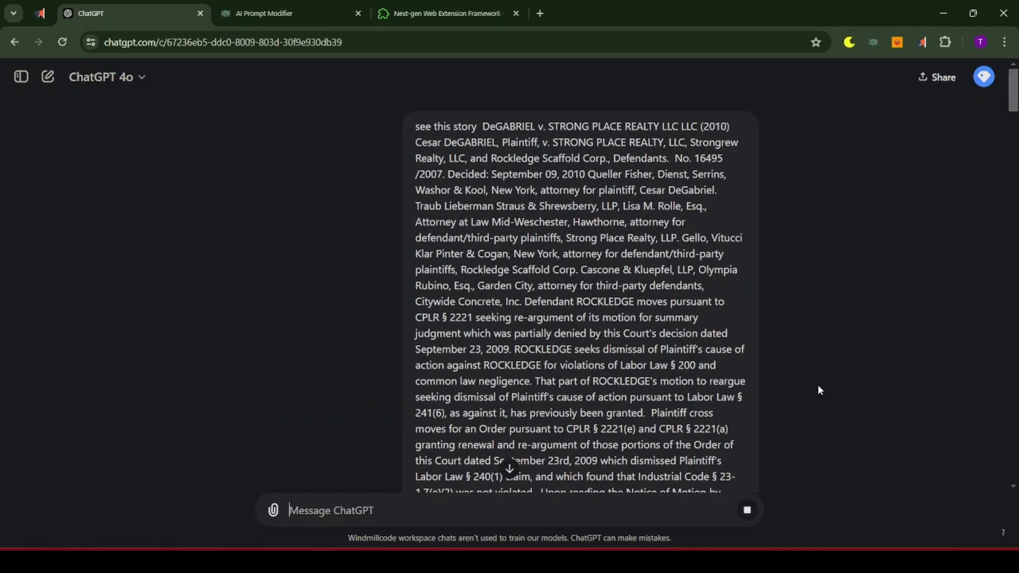
Step: Follow the streaming reply until the Dramatic Hook, Danger and Monetary Aspect narration appears
{"action": "left_click", "coordinate": [510, 467]}
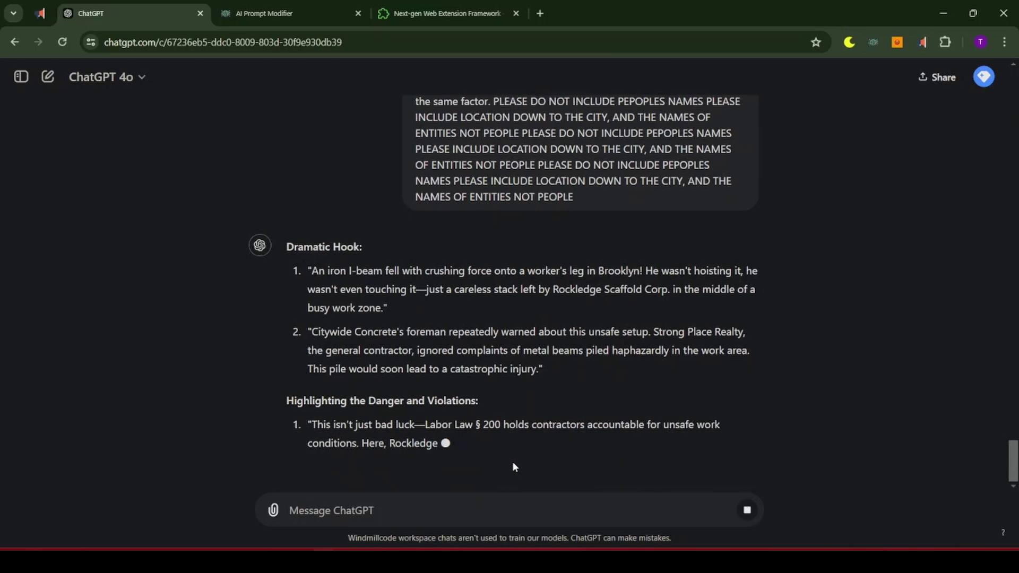
{"action": "scroll", "coordinate": [593, 435], "scroll_direction": "up", "scroll_amount": 1}
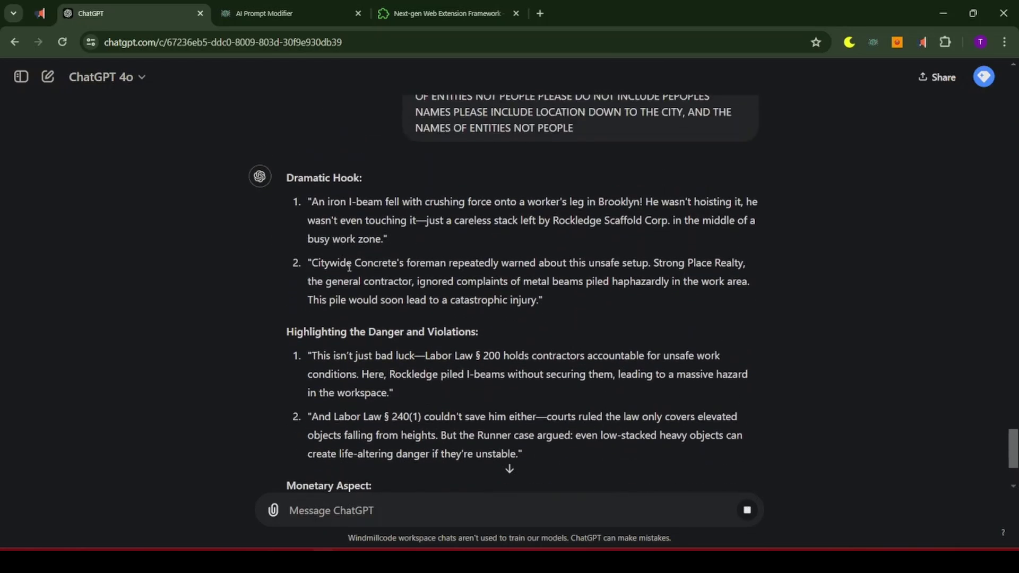
{"action": "scroll", "coordinate": [312, 148], "scroll_direction": "down", "scroll_amount": 1}
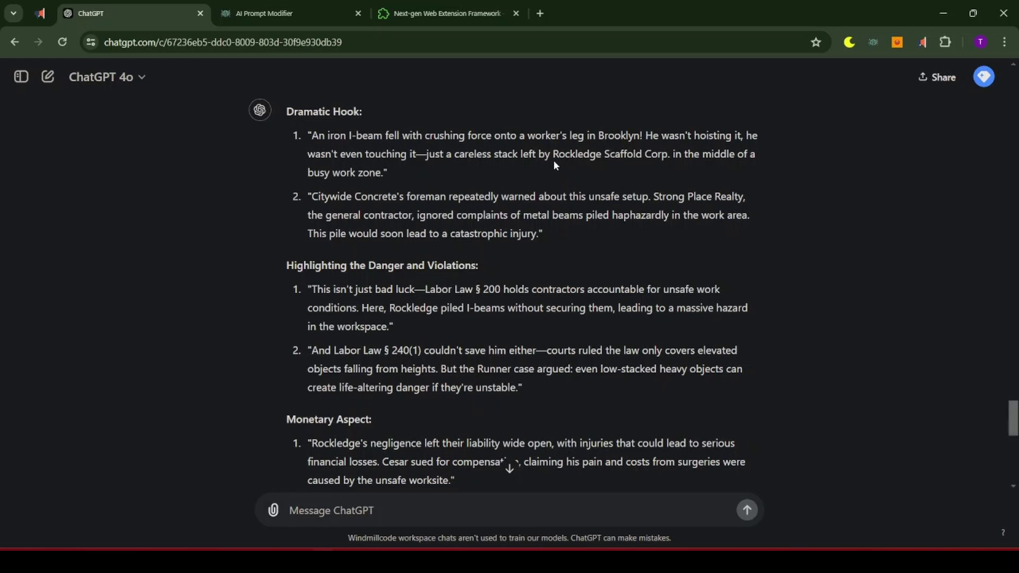
{"action": "scroll", "coordinate": [541, 320], "scroll_direction": "down", "scroll_amount": 1}
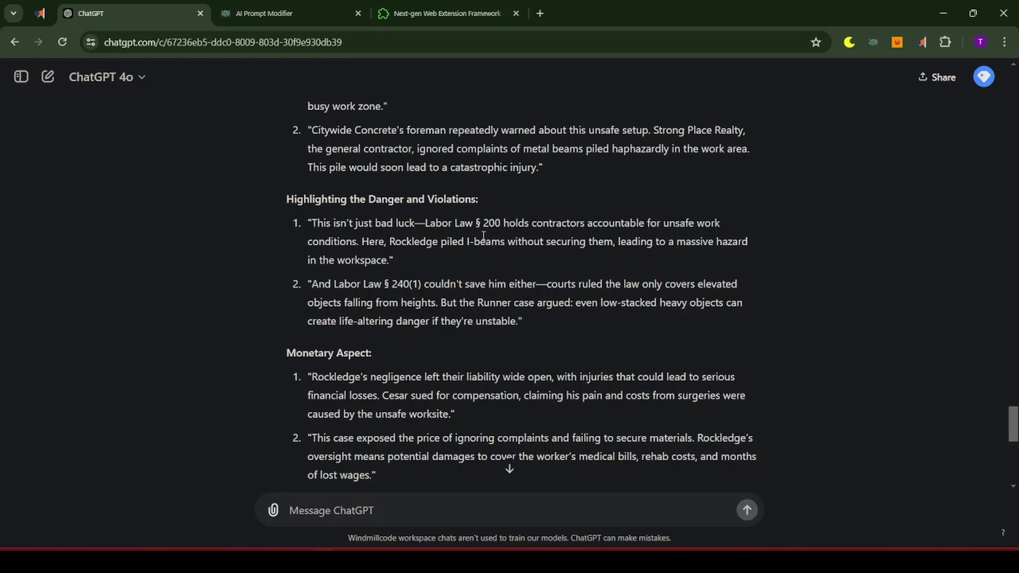
{"action": "left_click_drag", "start_coordinate": [465, 223], "coordinate": [504, 225]}
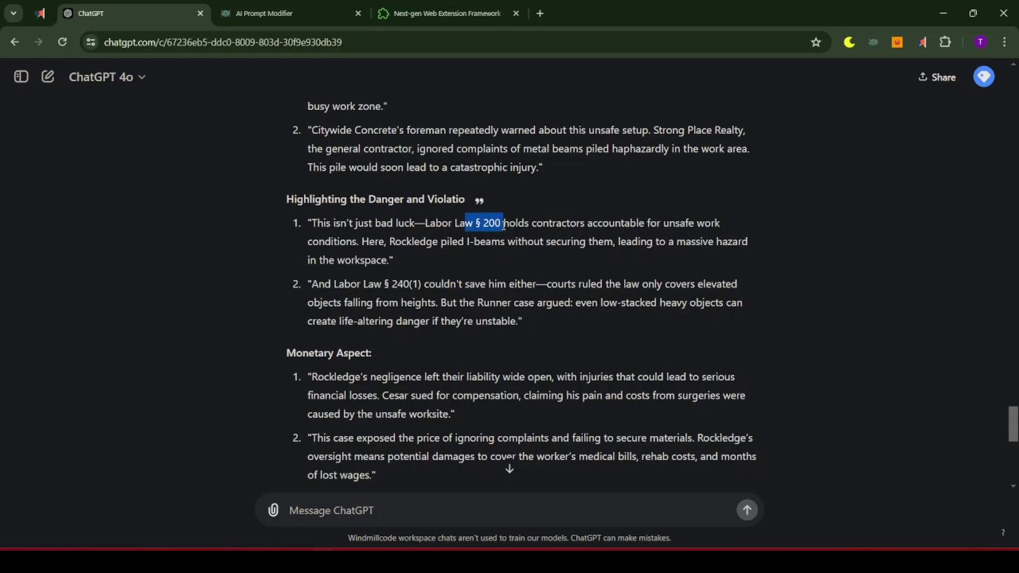
{"action": "scroll", "coordinate": [527, 279], "scroll_direction": "up", "scroll_amount": 1}
{"action": "left_click", "coordinate": [614, 271]}
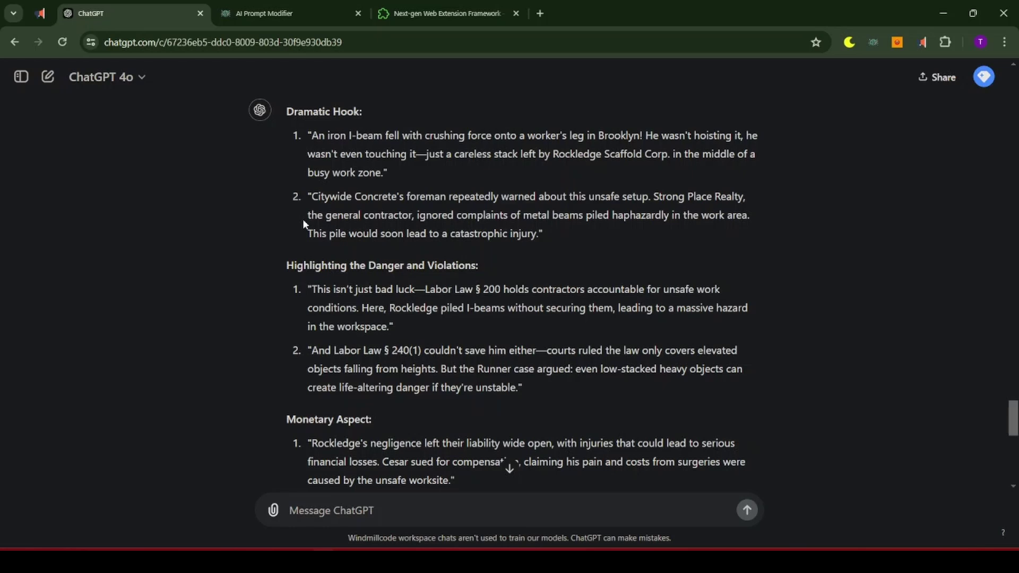
{"action": "scroll", "coordinate": [448, 345], "scroll_direction": "down", "scroll_amount": 1}
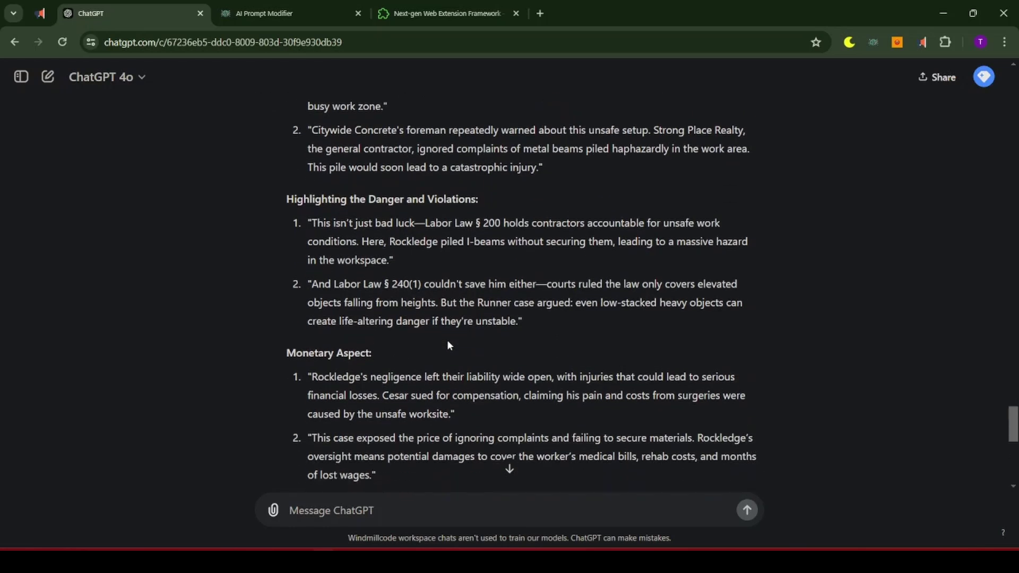
{"action": "scroll", "coordinate": [447, 345], "scroll_direction": "down", "scroll_amount": 1}
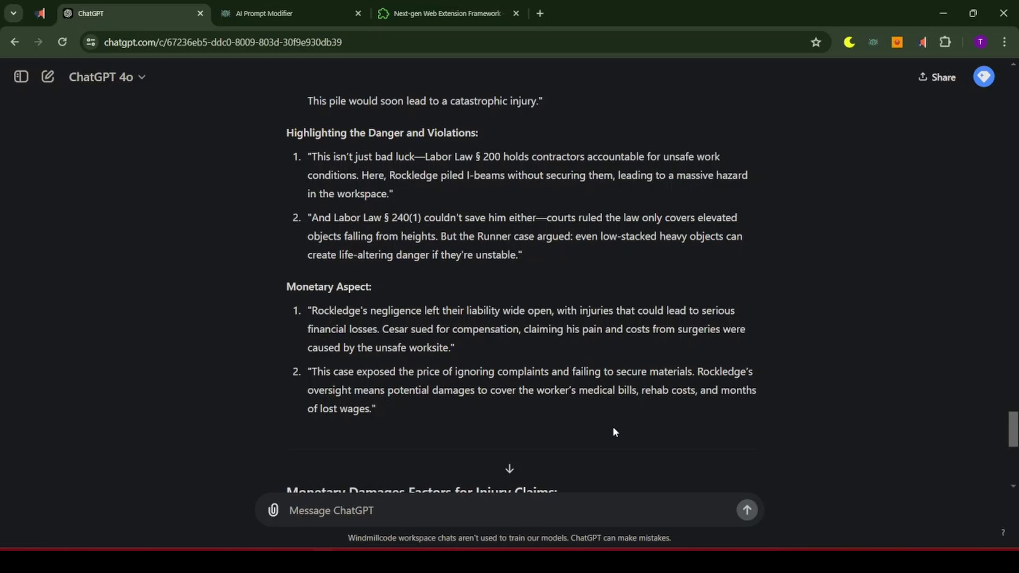
{"action": "scroll", "coordinate": [467, 285], "scroll_direction": "down", "scroll_amount": 6}
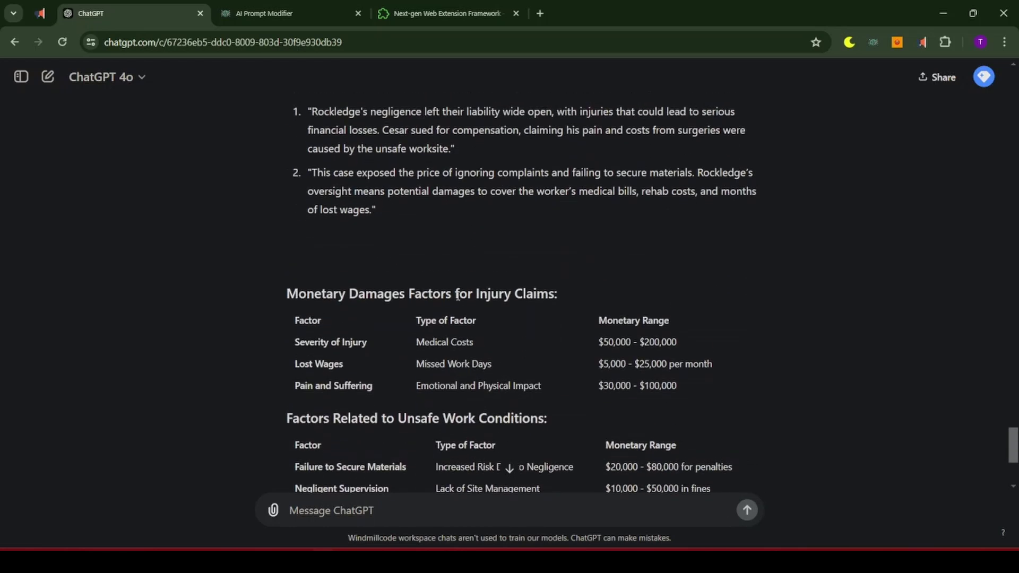
{"action": "scroll", "coordinate": [467, 285], "scroll_direction": "up", "scroll_amount": 1}
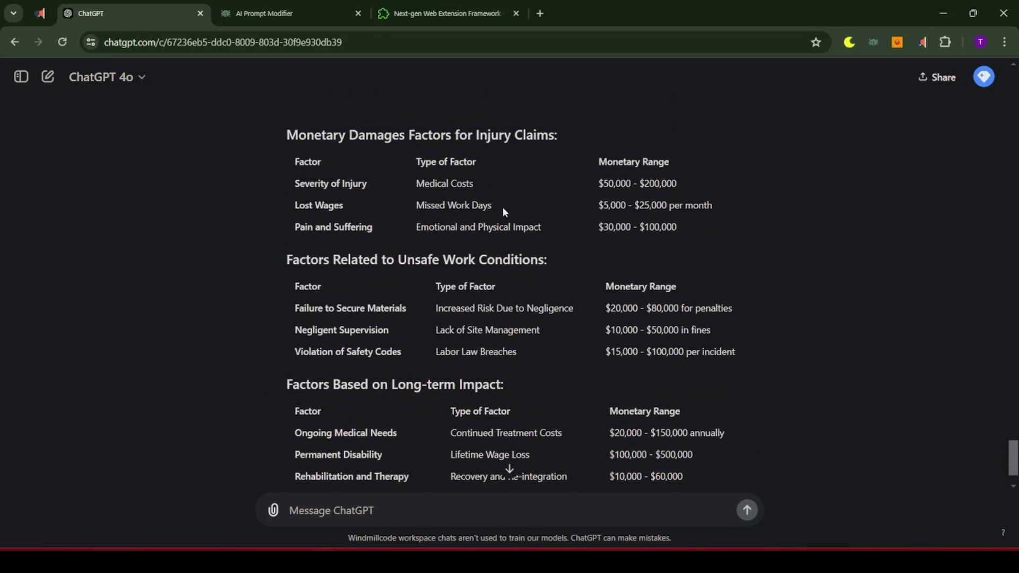
{"action": "scroll", "coordinate": [683, 426], "scroll_direction": "down", "scroll_amount": 1}
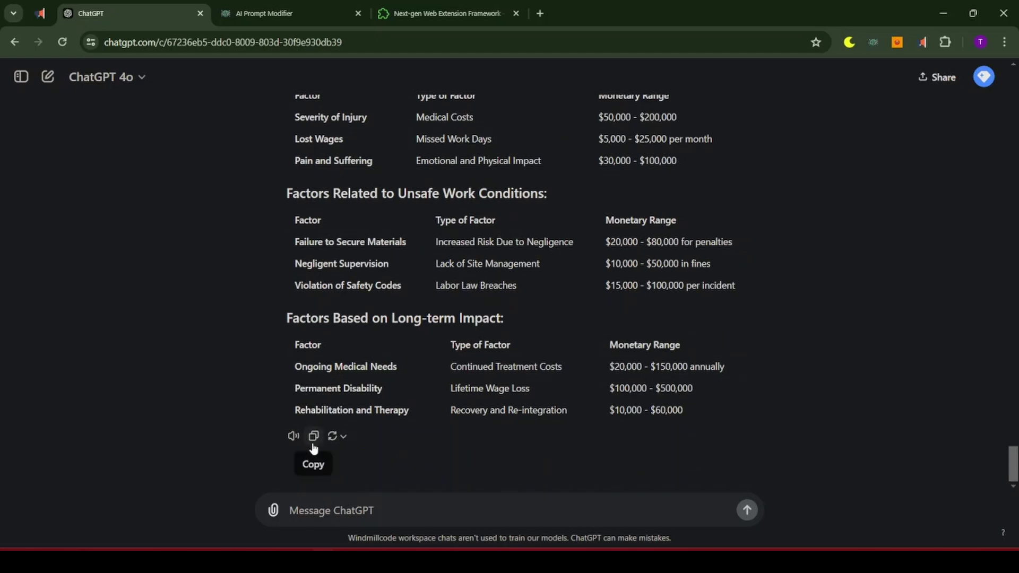
Step: Copy ChatGPT's full reply into README.md in VS Code, then return to ChatGPT
{"action": "left_click", "coordinate": [313, 436]}
{"action": "key", "text": "alt+Tab"}
{"action": "key", "text": "ctrl+v"}
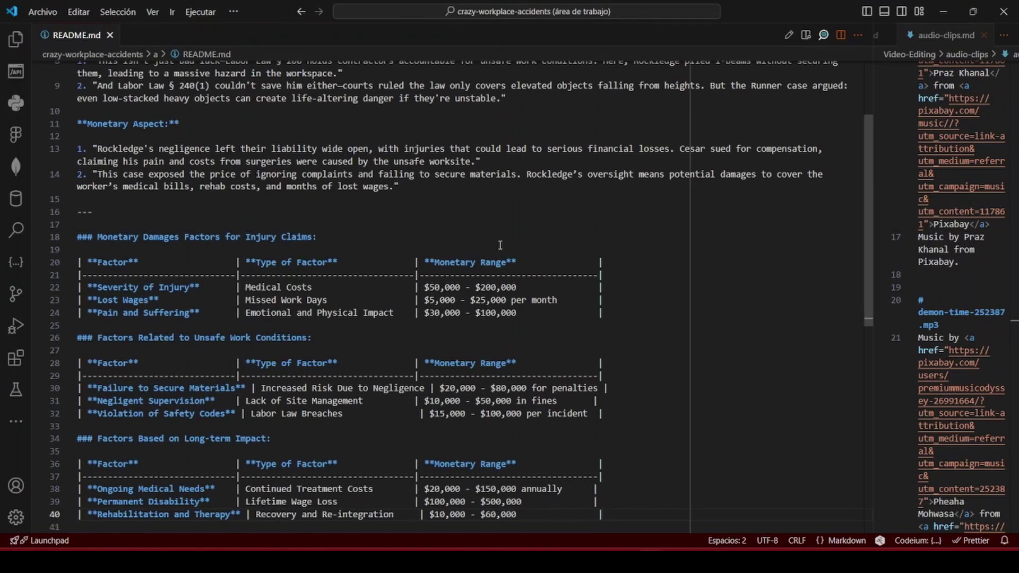
{"action": "key", "text": "alt+Tab"}
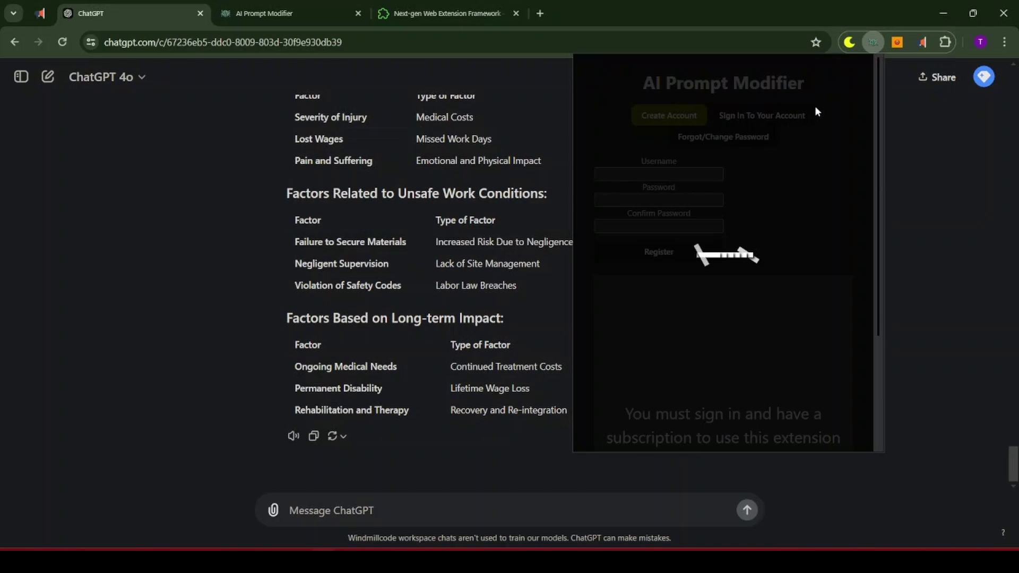
Step: Insert and send the 'Title Description And Tags For Clickbait' group prompt in ChatGPT
{"action": "left_click", "coordinate": [734, 154]}
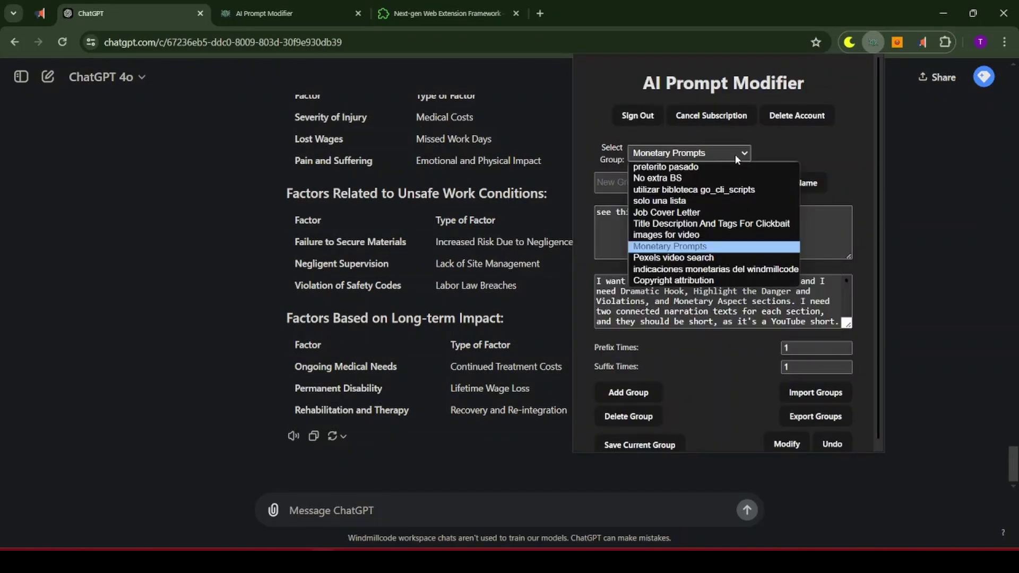
{"action": "left_click", "coordinate": [774, 225]}
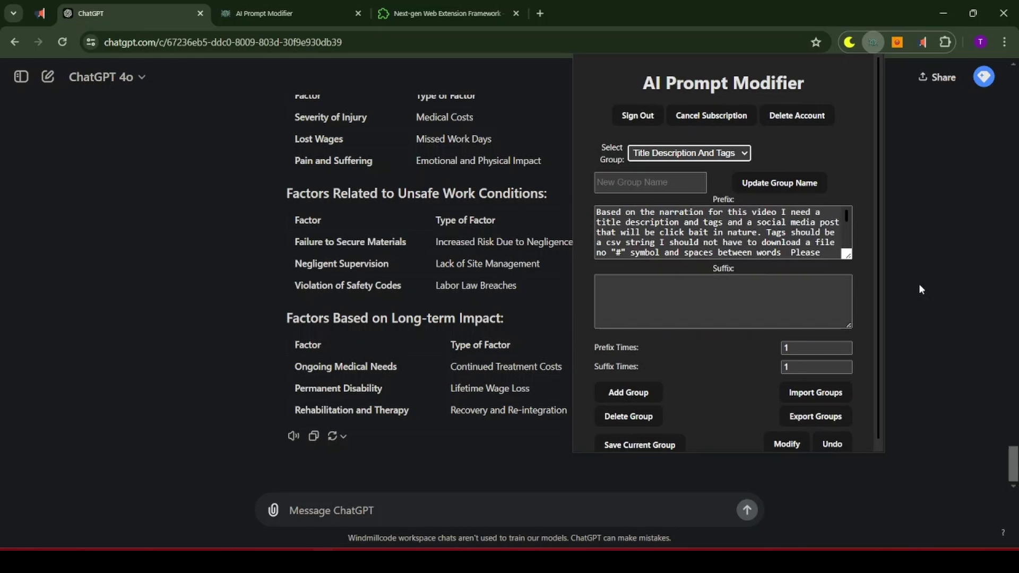
{"action": "scroll", "coordinate": [785, 420], "scroll_direction": "down", "scroll_amount": 1}
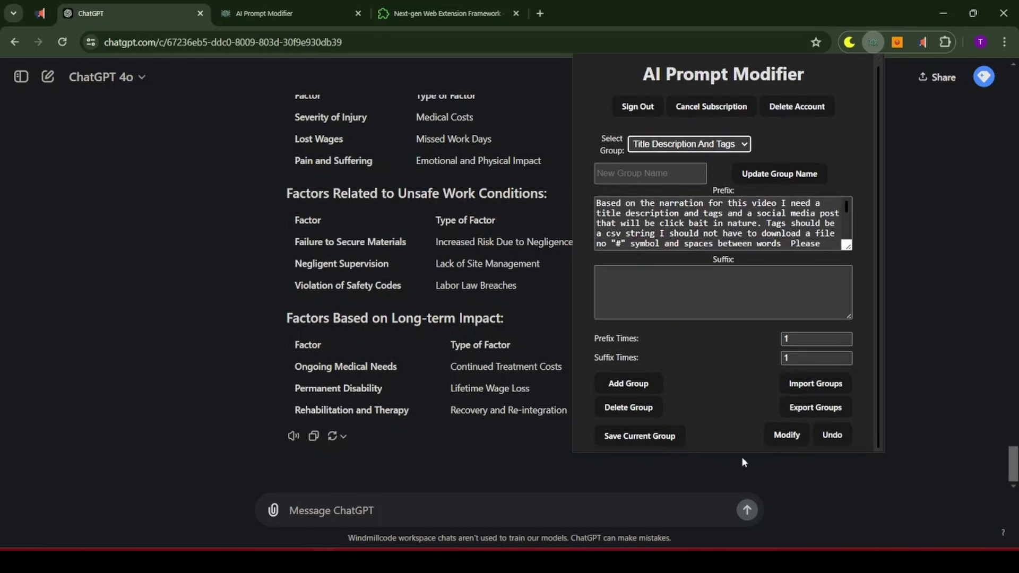
{"action": "left_click", "coordinate": [785, 436]}
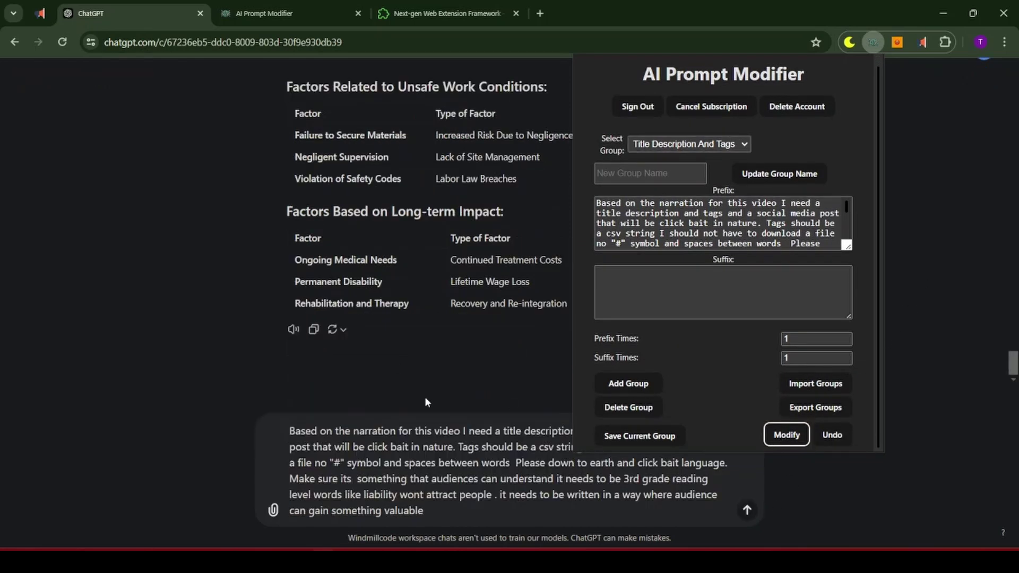
{"action": "left_click", "coordinate": [761, 510]}
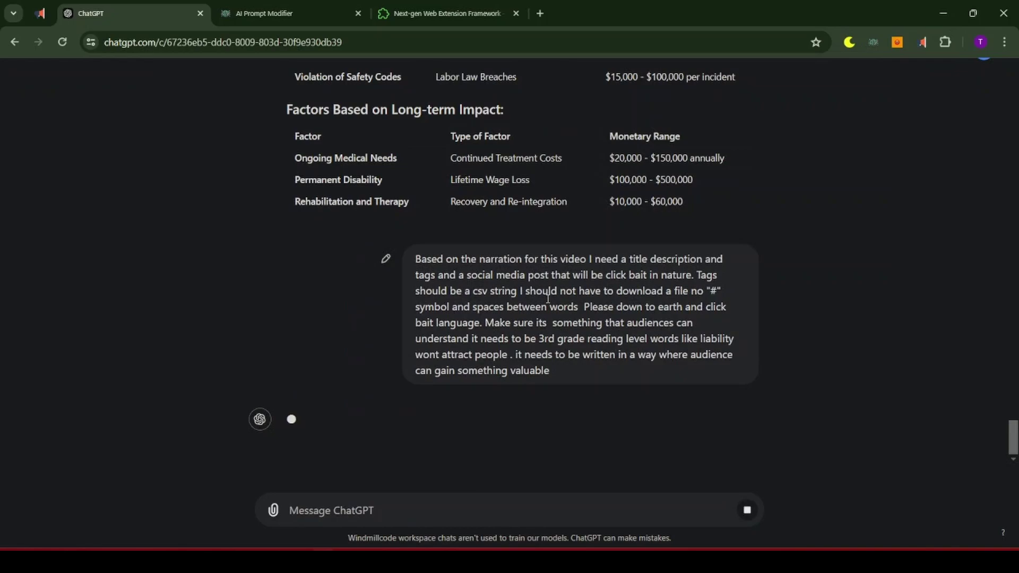
Step: Read through the reply titled 'Crushed by Falling Metal Beam in NYC!' with description, tags and social post
{"action": "scroll", "coordinate": [542, 286], "scroll_direction": "up", "scroll_amount": 4}
{"action": "scroll", "coordinate": [542, 292], "scroll_direction": "up", "scroll_amount": 5}
{"action": "left_click", "coordinate": [509, 442]}
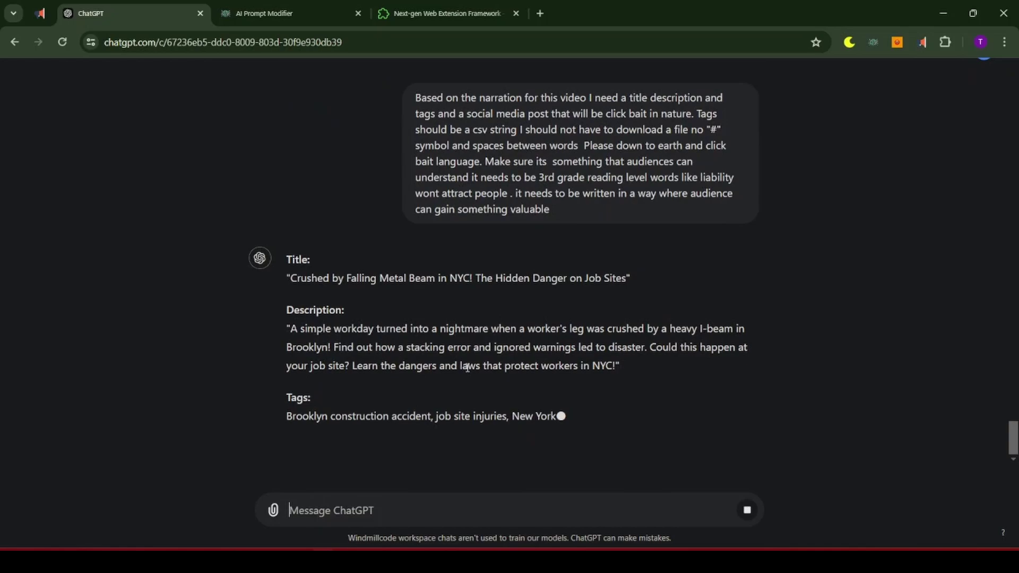
{"action": "scroll", "coordinate": [535, 369], "scroll_direction": "up", "scroll_amount": 4}
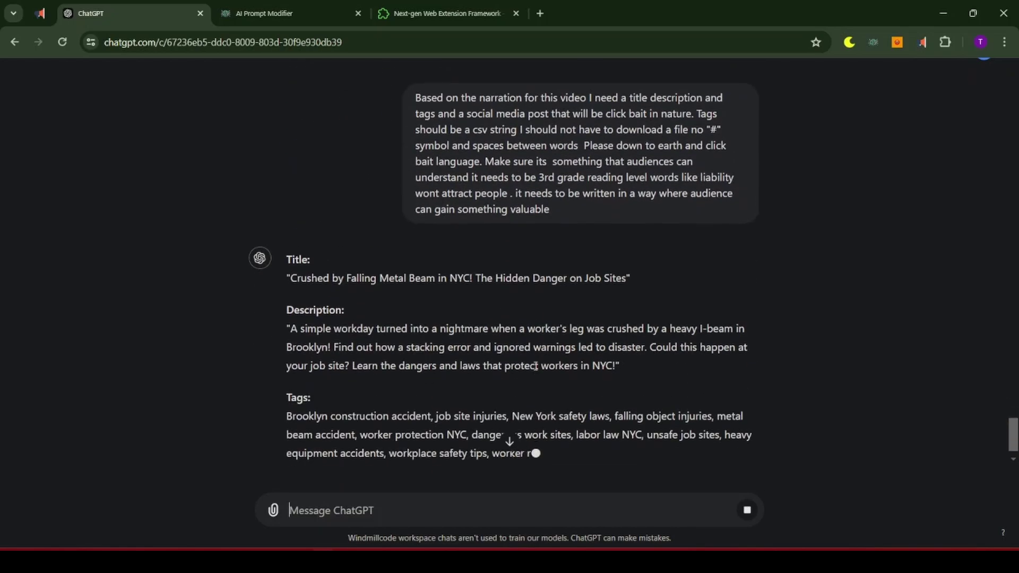
{"action": "scroll", "coordinate": [535, 366], "scroll_direction": "up", "scroll_amount": 5}
{"action": "scroll", "coordinate": [534, 365], "scroll_direction": "up", "scroll_amount": 15}
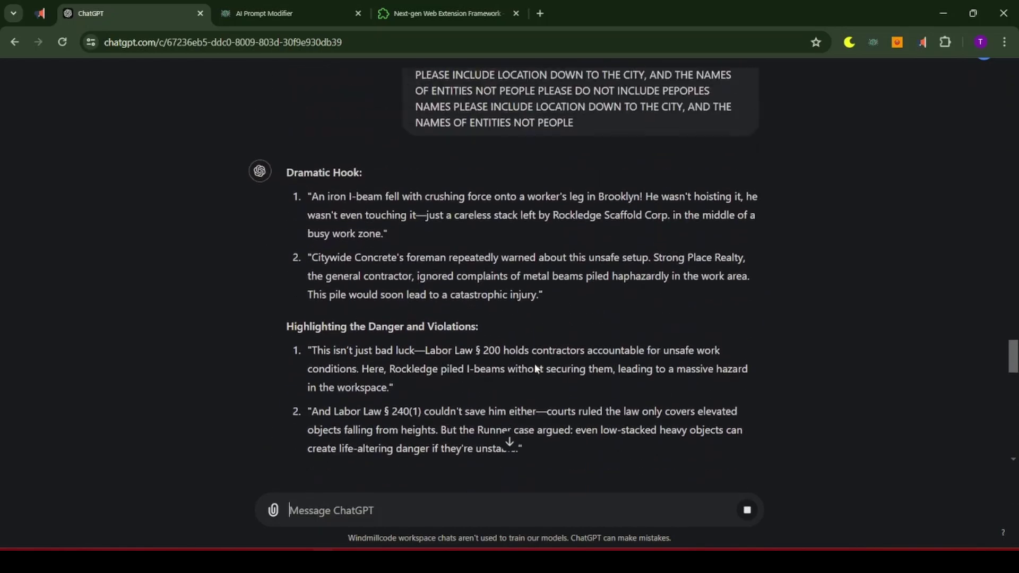
{"action": "scroll", "coordinate": [404, 227], "scroll_direction": "down", "scroll_amount": 1}
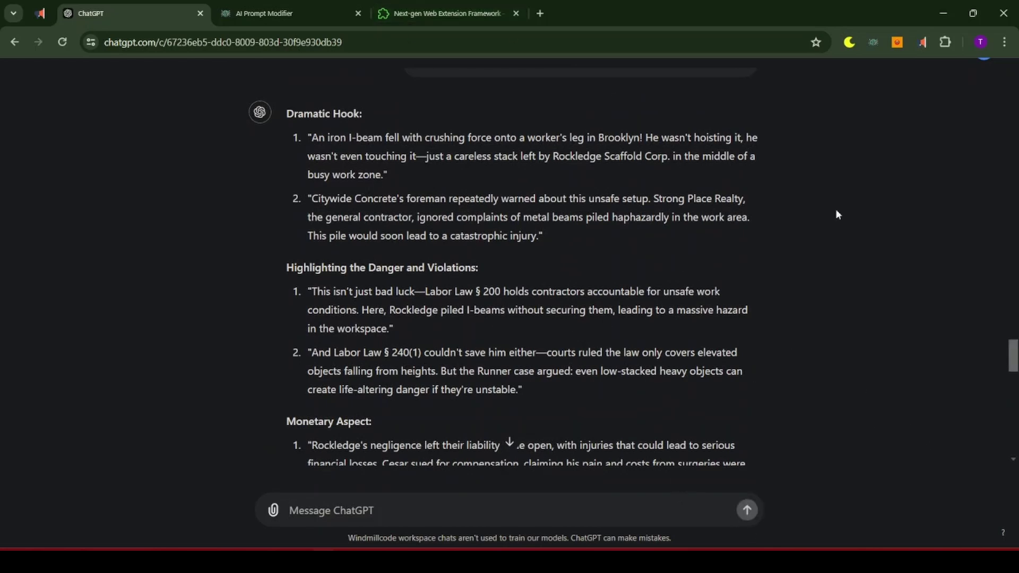
{"action": "scroll", "coordinate": [765, 358], "scroll_direction": "down", "scroll_amount": 4}
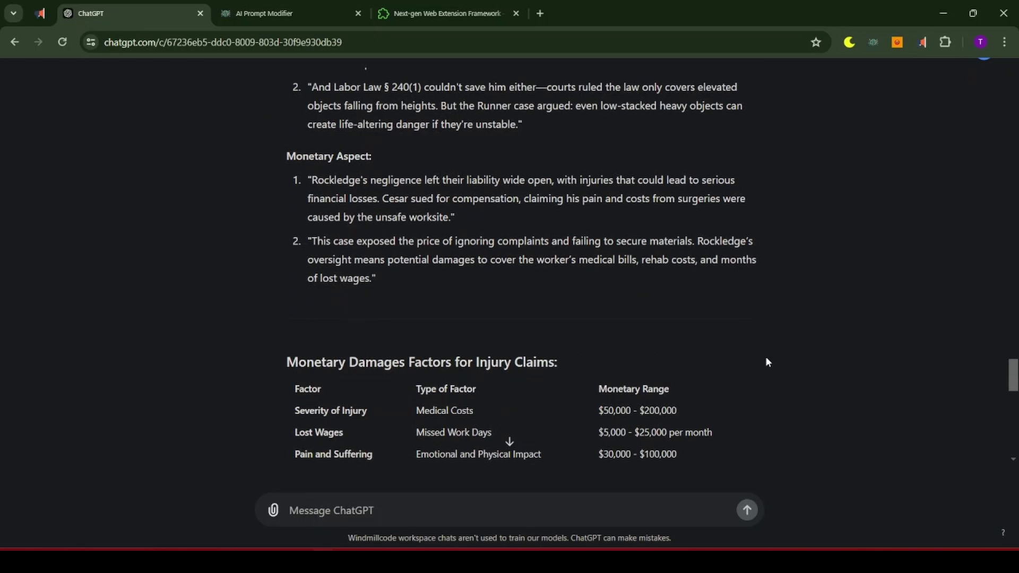
{"action": "scroll", "coordinate": [731, 339], "scroll_direction": "up", "scroll_amount": 4}
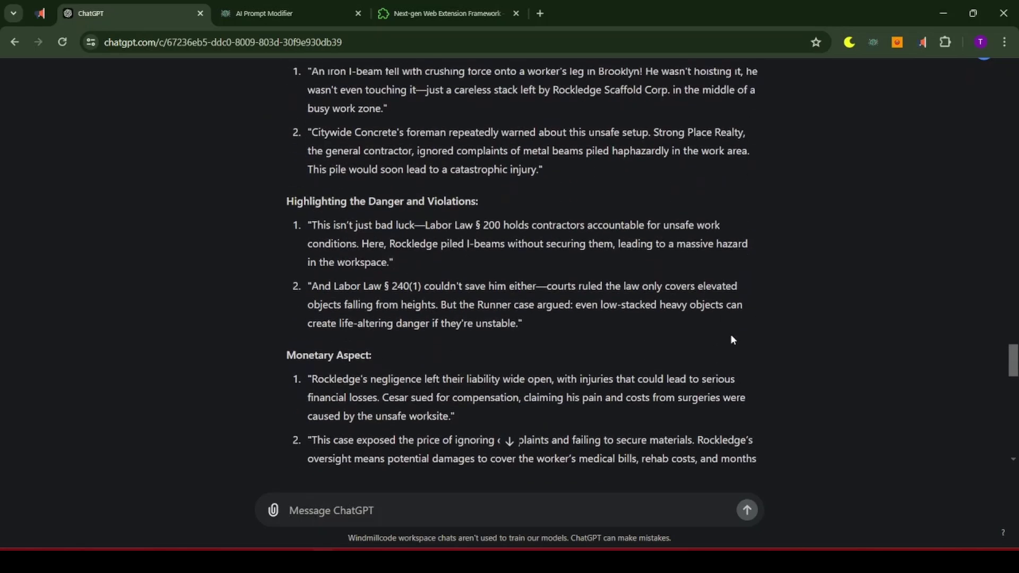
{"action": "scroll", "coordinate": [731, 339], "scroll_direction": "down", "scroll_amount": 4}
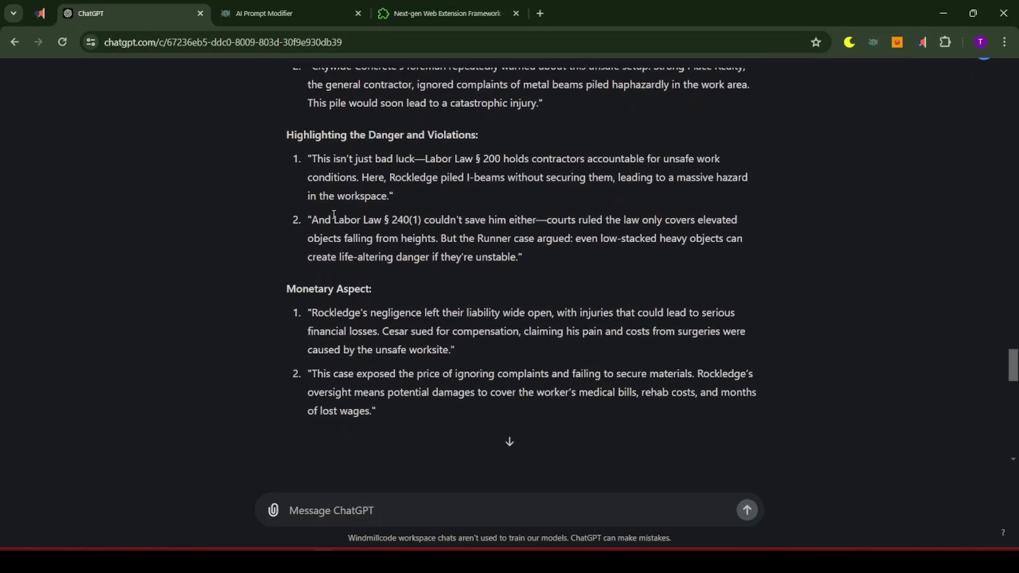
{"action": "scroll", "coordinate": [727, 457], "scroll_direction": "down", "scroll_amount": 10}
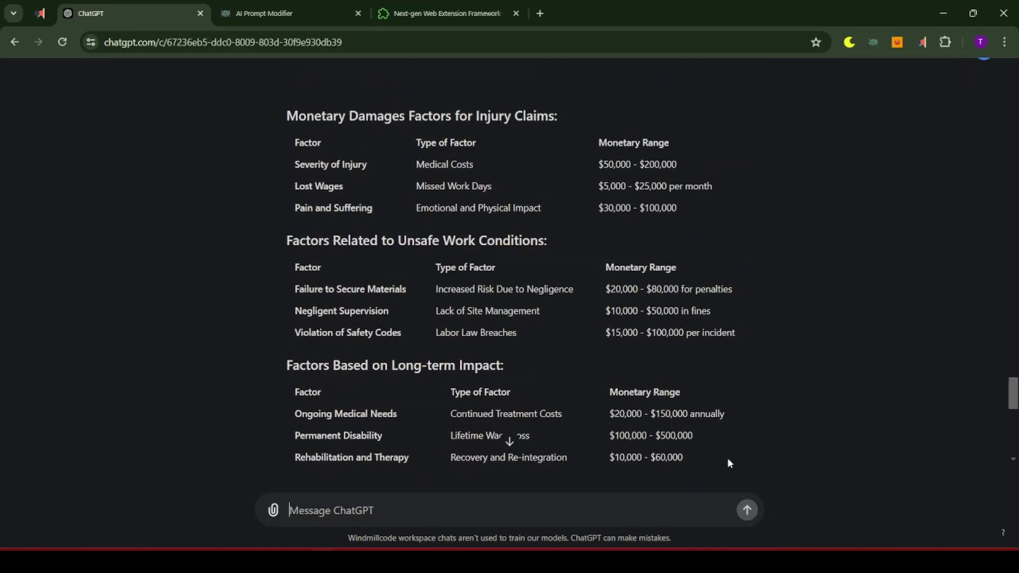
{"action": "scroll", "coordinate": [726, 450], "scroll_direction": "down", "scroll_amount": 1}
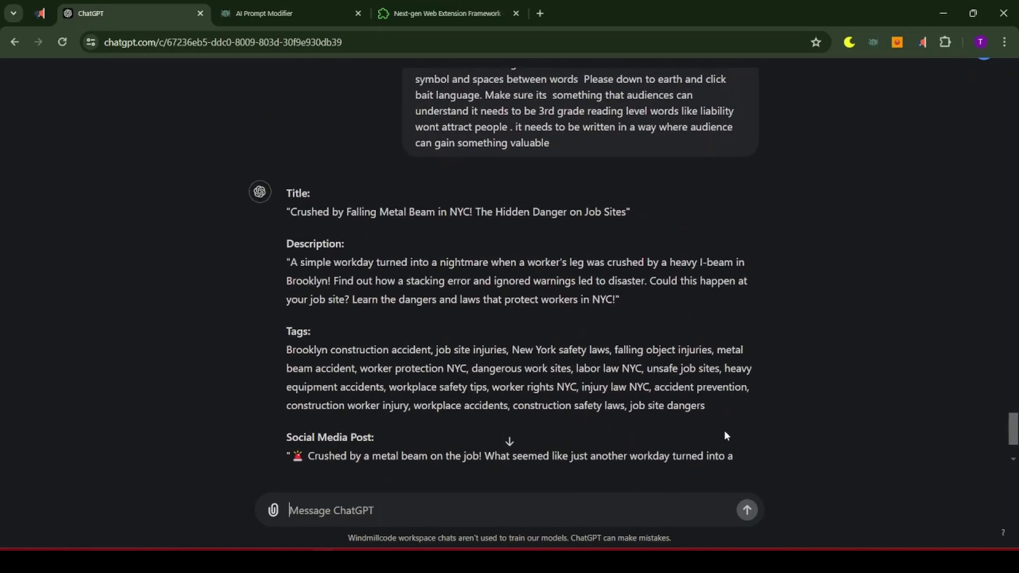
{"action": "scroll", "coordinate": [725, 435], "scroll_direction": "down", "scroll_amount": 1}
{"action": "scroll", "coordinate": [725, 431], "scroll_direction": "up", "scroll_amount": 1}
{"action": "scroll", "coordinate": [725, 435], "scroll_direction": "down", "scroll_amount": 2}
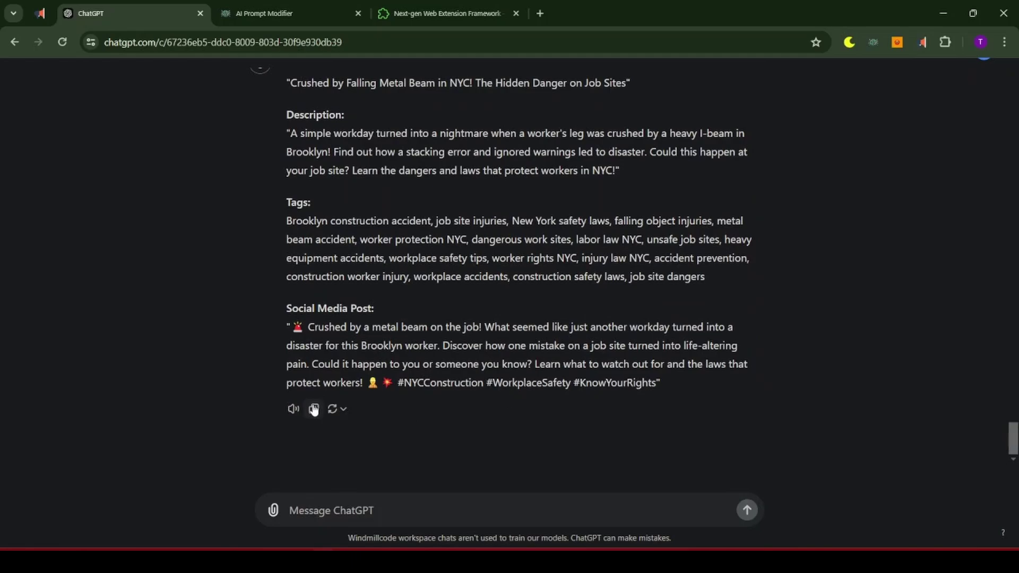
Step: Paste the title, description, tags and social post at the end of README.md
{"action": "key", "text": "alt+Tab"}
{"action": "scroll", "coordinate": [539, 337], "scroll_direction": "down", "scroll_amount": 4}
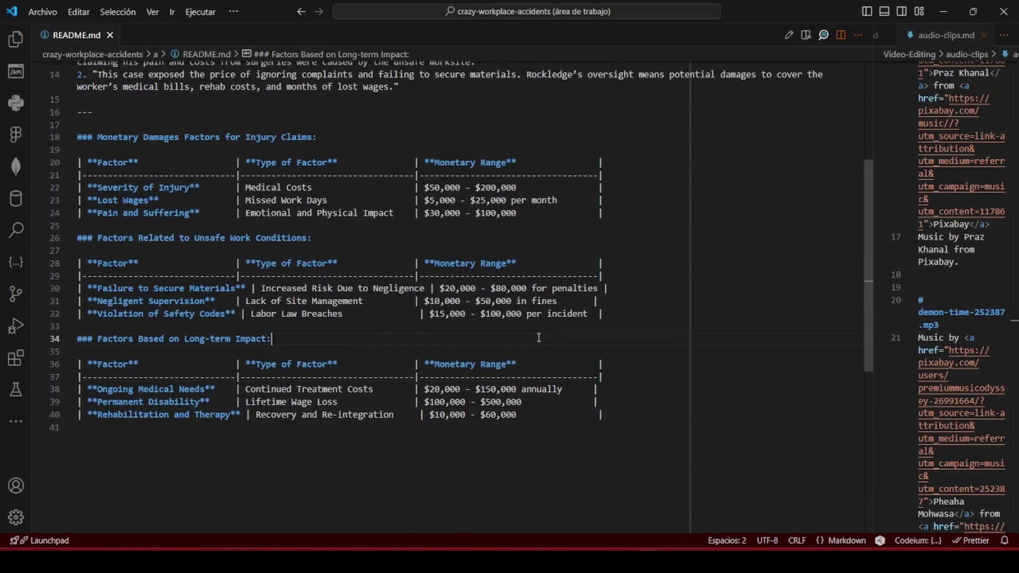
{"action": "key", "text": "ctrl+a"}
{"action": "key", "text": "Right"}
{"action": "key", "text": "Return"}
{"action": "key", "text": "Return"}
{"action": "key", "text": "Return"}
{"action": "key", "text": "ctrl+v"}
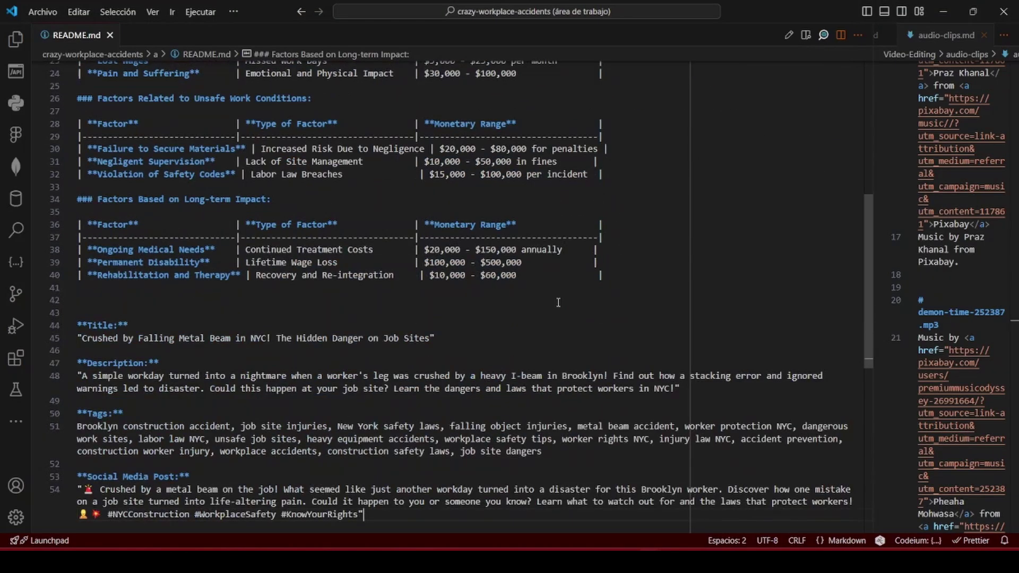
{"action": "scroll", "coordinate": [552, 309], "scroll_direction": "down", "scroll_amount": 2}
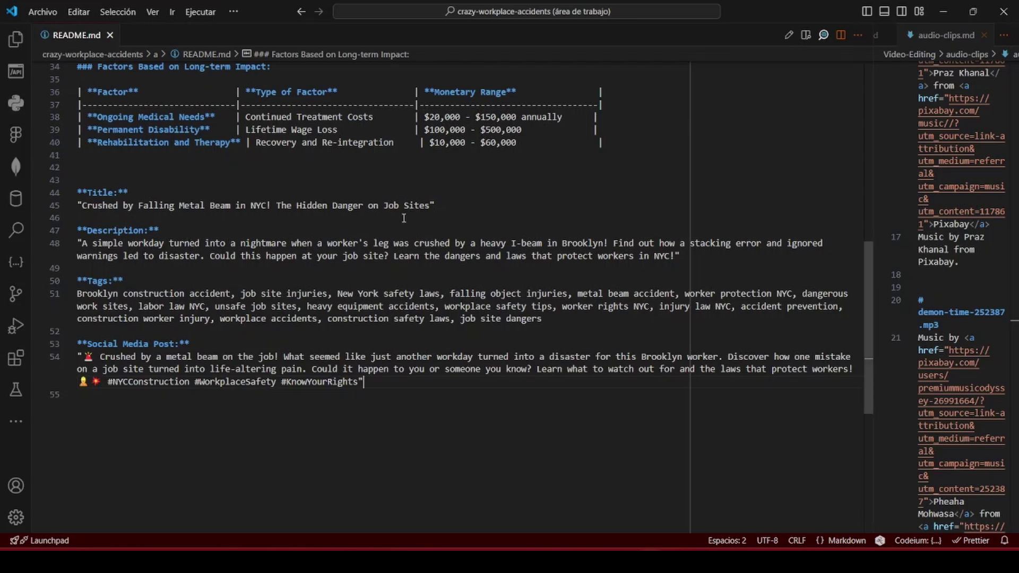
Step: Check the pasted block, then switch the AI Prompt Modifier to the 'images for video' group
{"action": "left_click_drag", "start_coordinate": [331, 395], "coordinate": [66, 184]}
{"action": "left_click", "coordinate": [454, 438]}
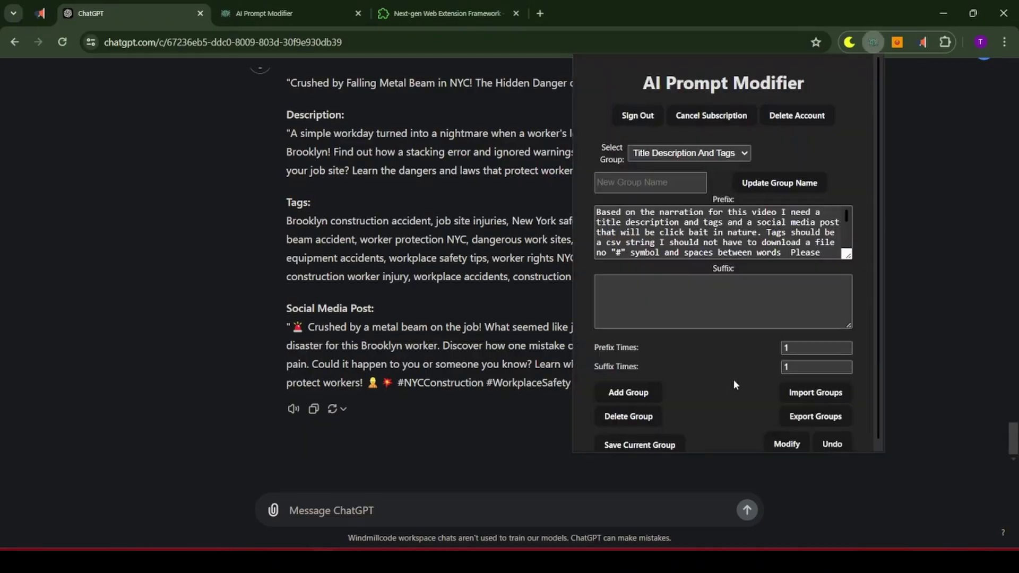
{"action": "left_click", "coordinate": [712, 153]}
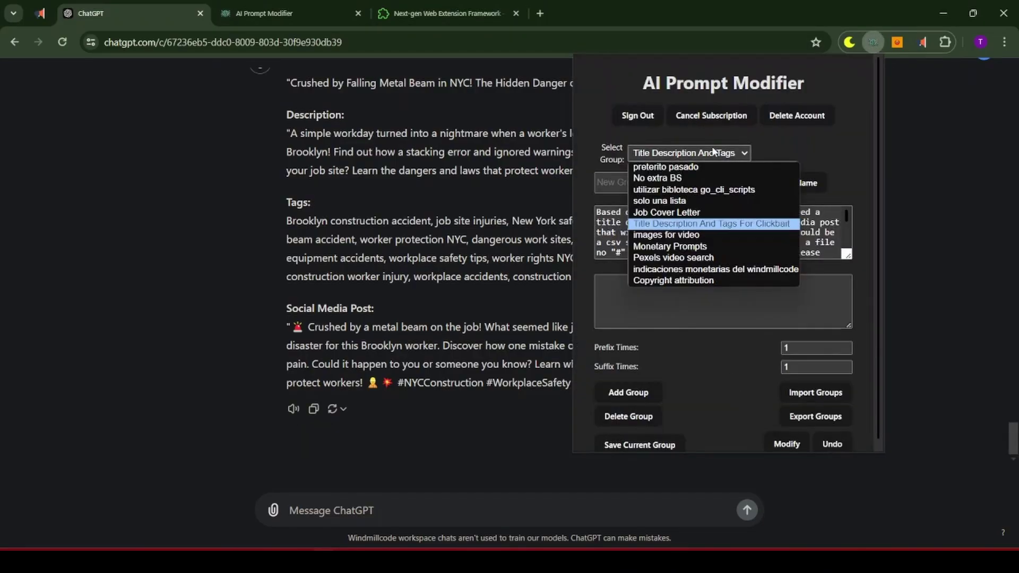
{"action": "left_click", "coordinate": [698, 235]}
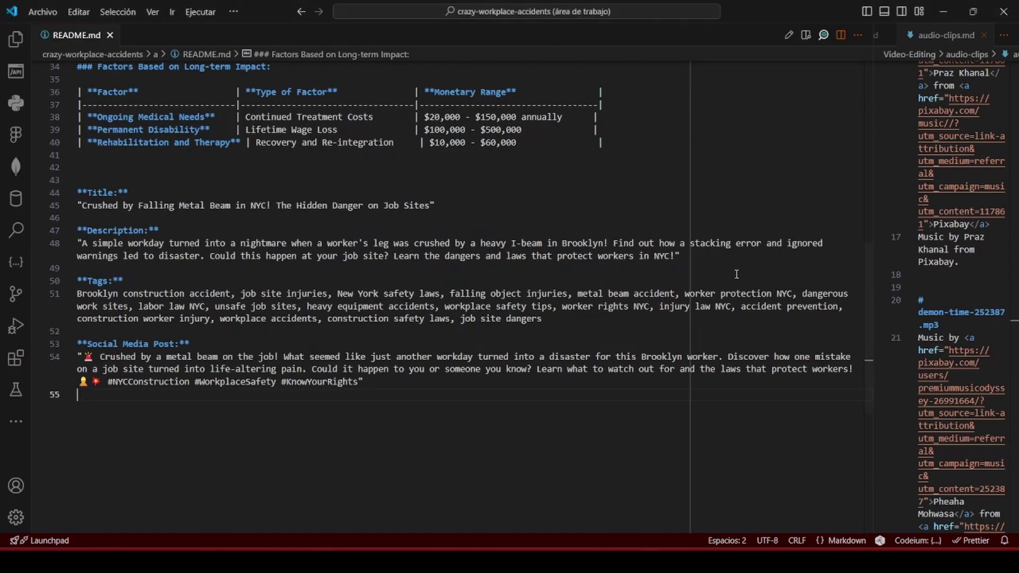
Step: Select the line-45 title 'Crushed by Falling Metal Beam in NYC! The Hidden Danger on Job Sites'
{"action": "scroll", "coordinate": [230, 178], "scroll_direction": "up", "scroll_amount": 2}
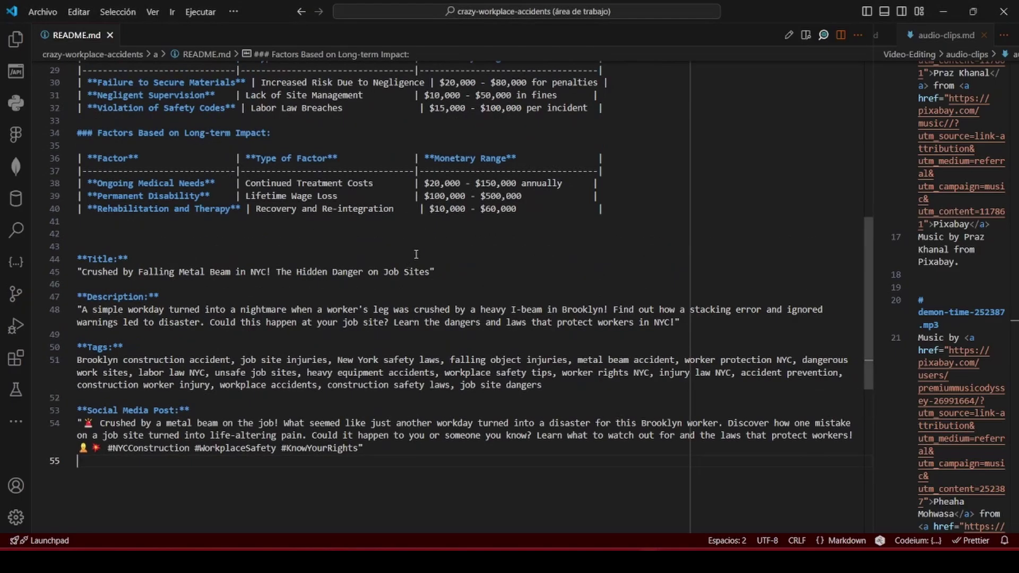
{"action": "key", "text": "ctrl+a"}
{"action": "key", "text": "ctrl+Home"}
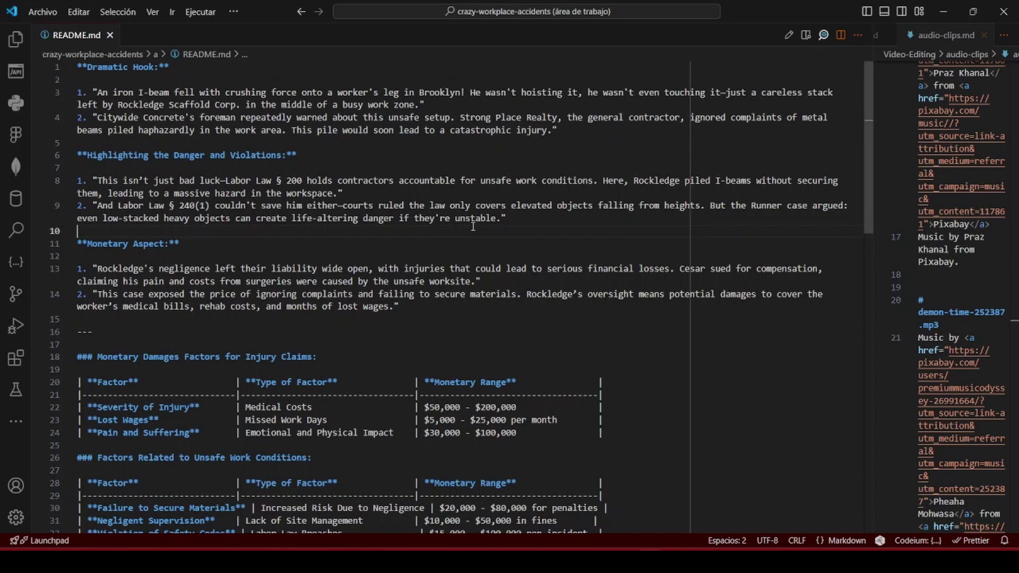
{"action": "key", "text": "ctrl+End"}
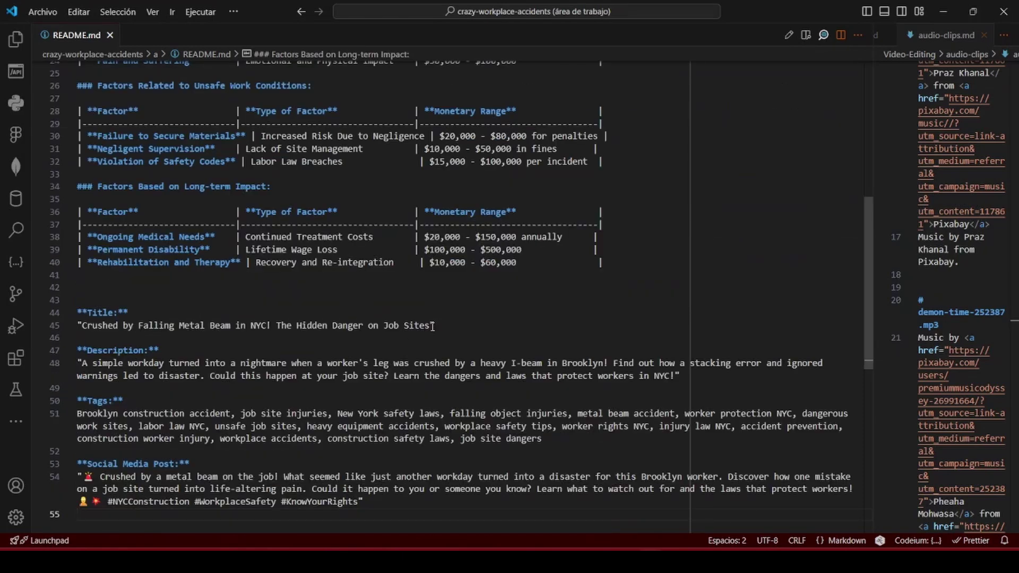
{"action": "left_click_drag", "start_coordinate": [429, 325], "coordinate": [85, 326]}
{"action": "key", "text": "ctrl+c"}
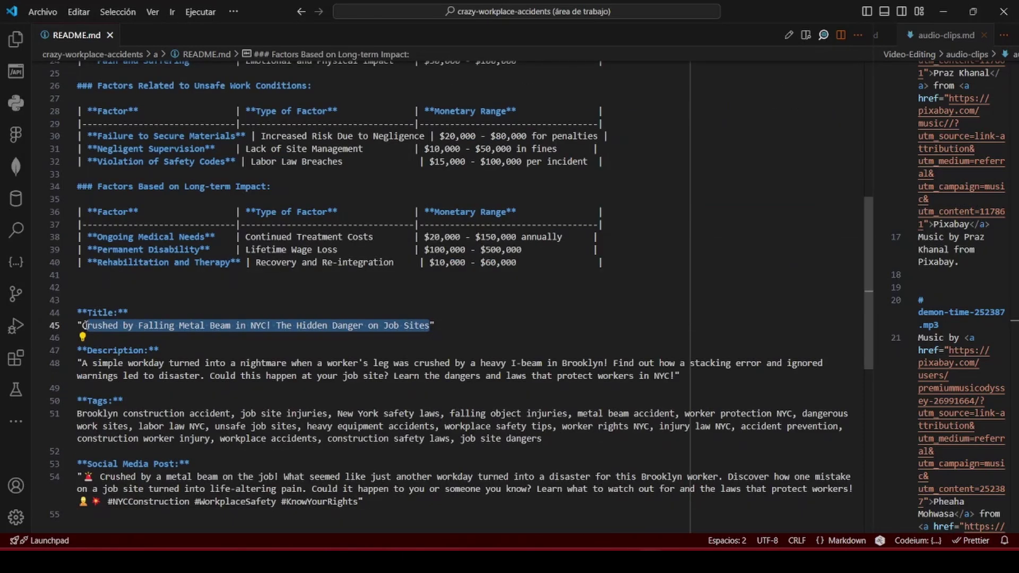
Step: Send the title to ChatGPT wrapped as an image request, then download the falling-beam image
{"action": "key", "text": "alt+Tab"}
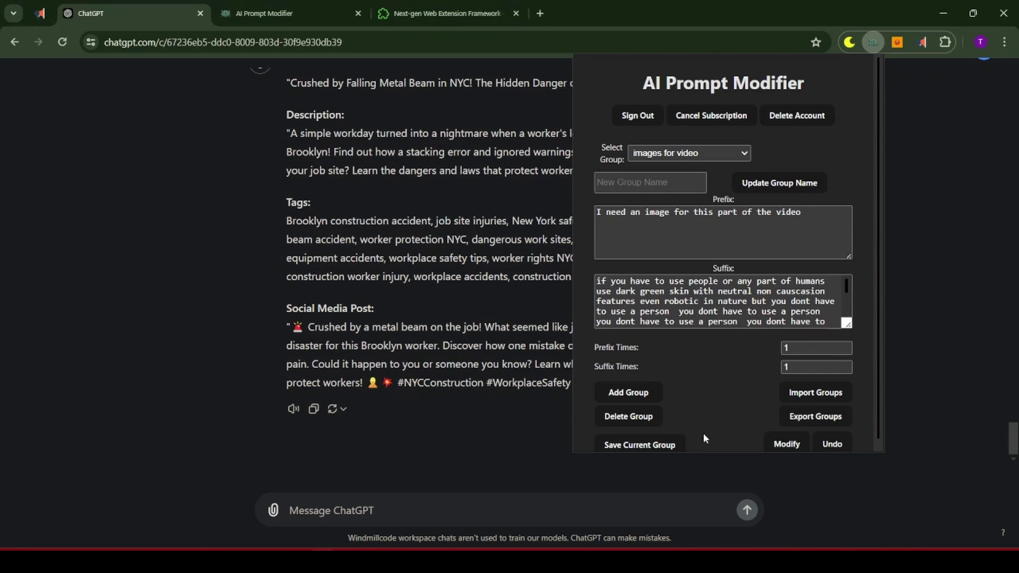
{"action": "left_click", "coordinate": [553, 509]}
{"action": "key", "text": "ctrl+v"}
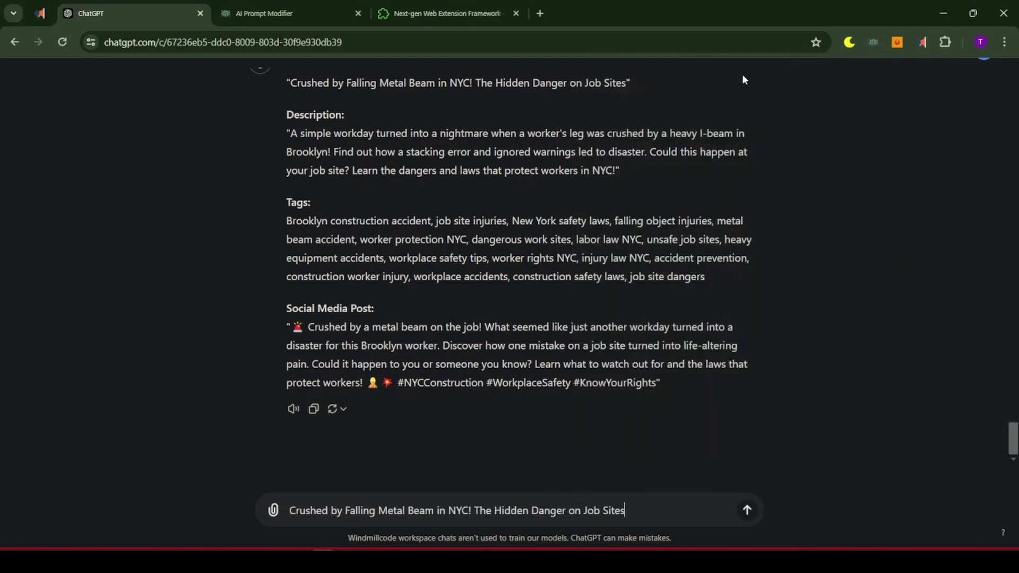
{"action": "left_click", "coordinate": [873, 42]}
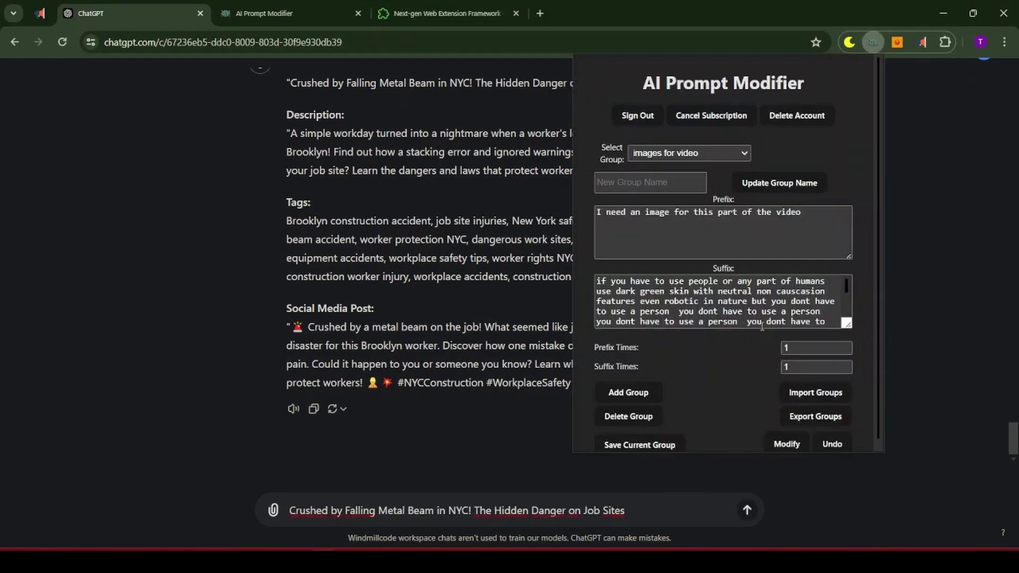
{"action": "left_click", "coordinate": [787, 444]}
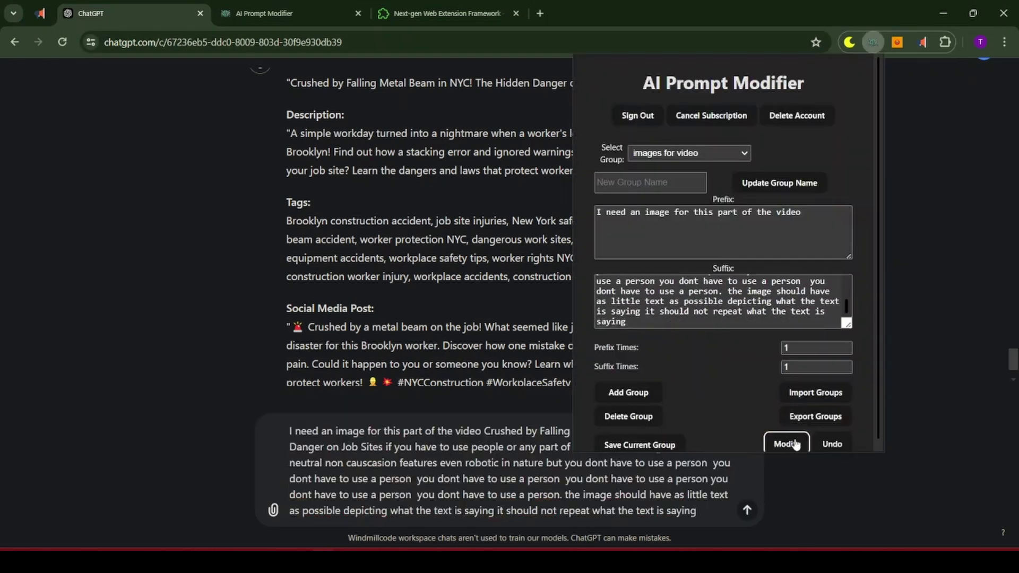
{"action": "left_click", "coordinate": [748, 510]}
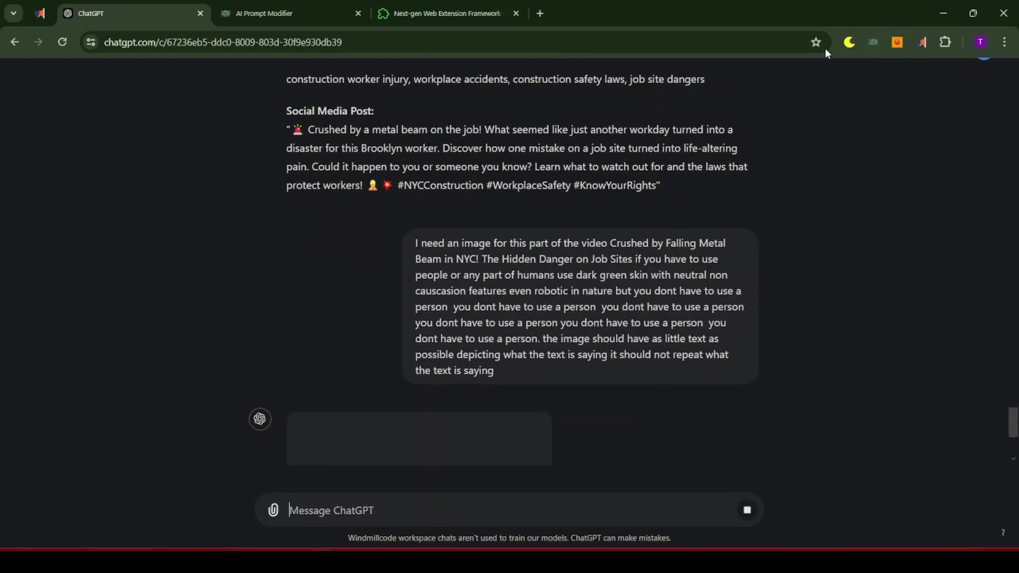
{"action": "mouse_move", "coordinate": [539, 154]}
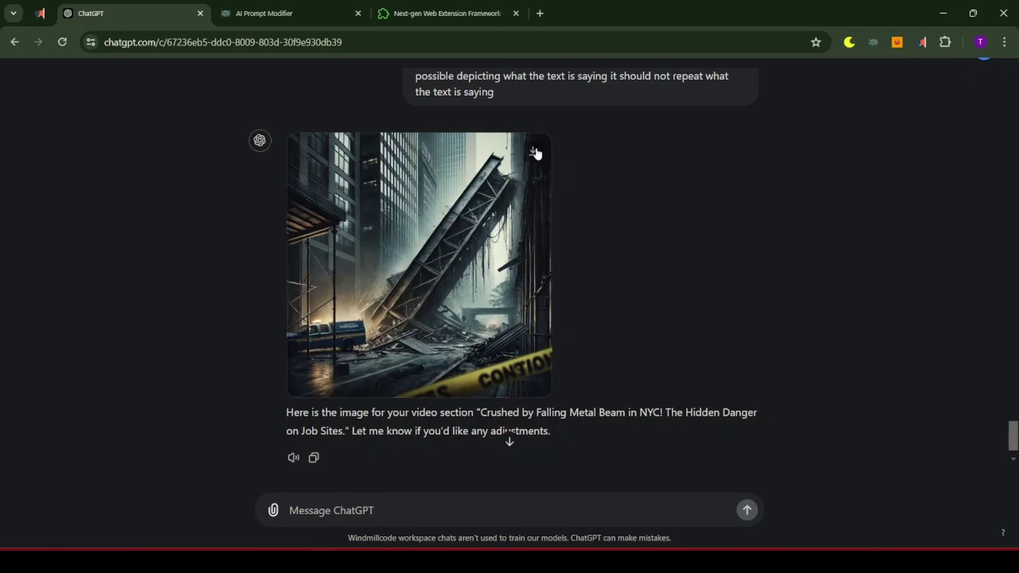
{"action": "left_click", "coordinate": [536, 153]}
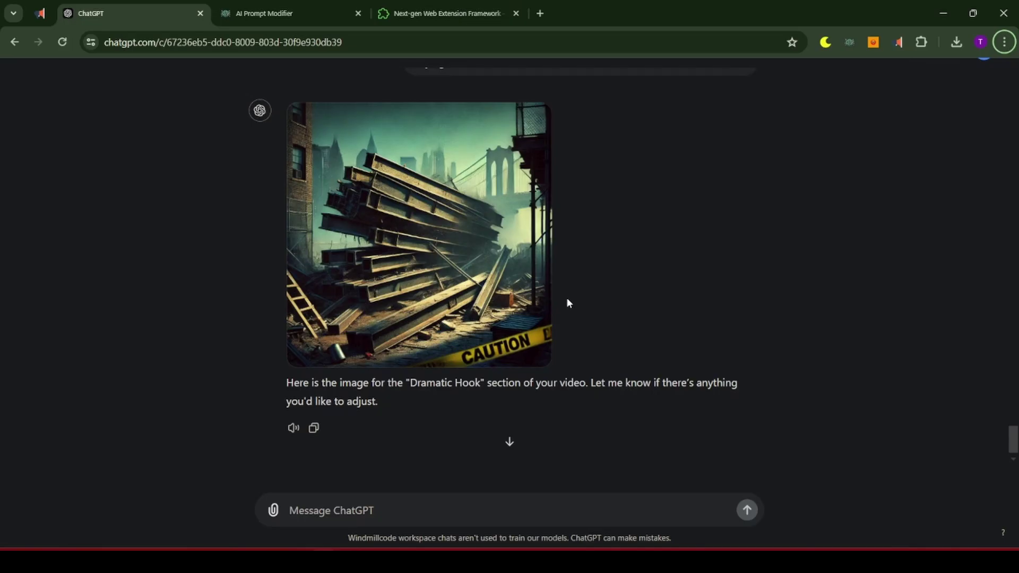
Step: In a new ChatGPT tab, send a wrapped image request for the Highlighting the Danger section
{"action": "left_click", "coordinate": [540, 13]}
{"action": "type", "text": "chat"}
{"action": "key", "text": "Return"}
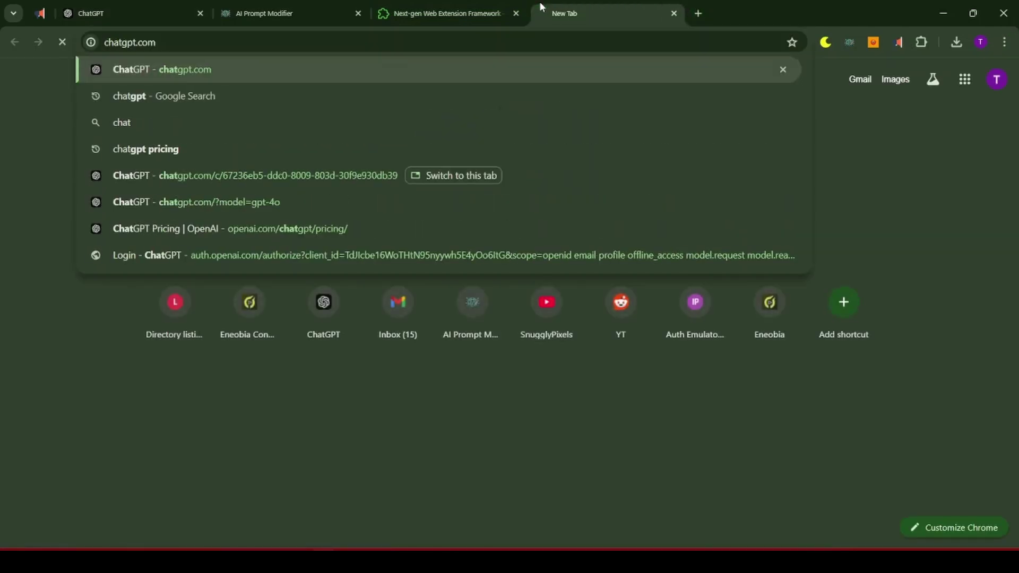
{"action": "key", "text": "alt+Tab"}
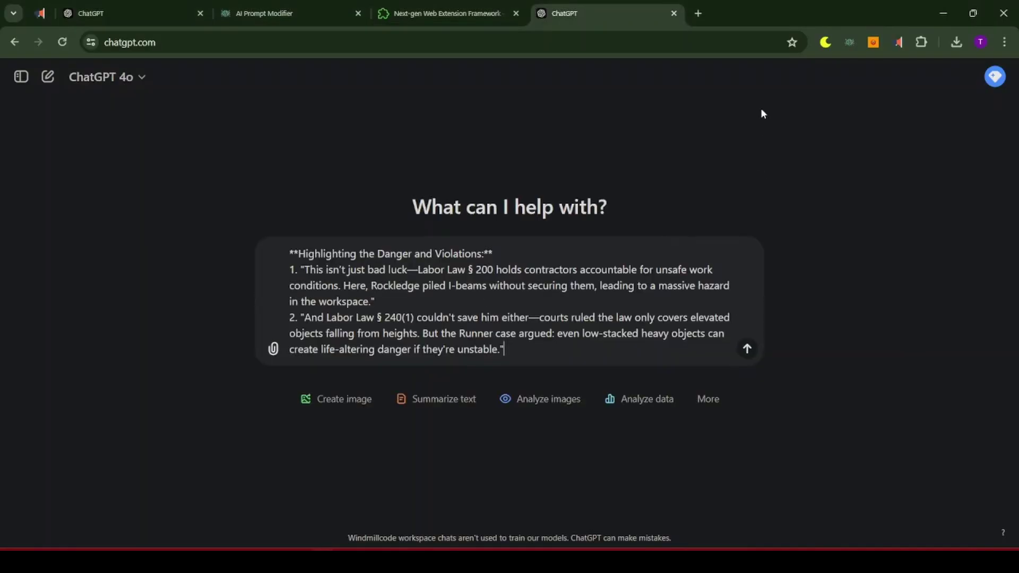
{"action": "left_click", "coordinate": [848, 42]}
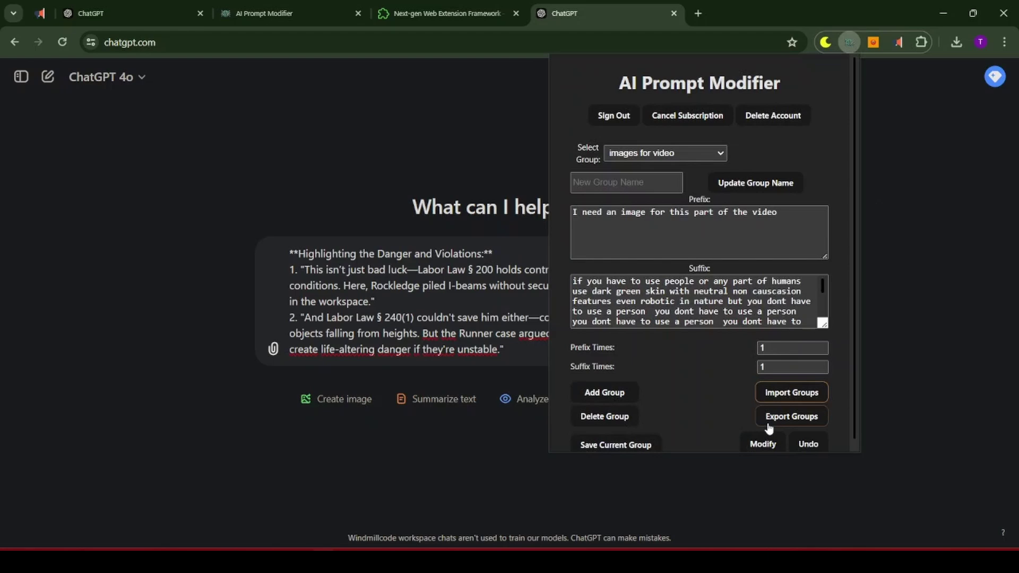
{"action": "left_click", "coordinate": [764, 442]}
{"action": "left_click", "coordinate": [724, 320]}
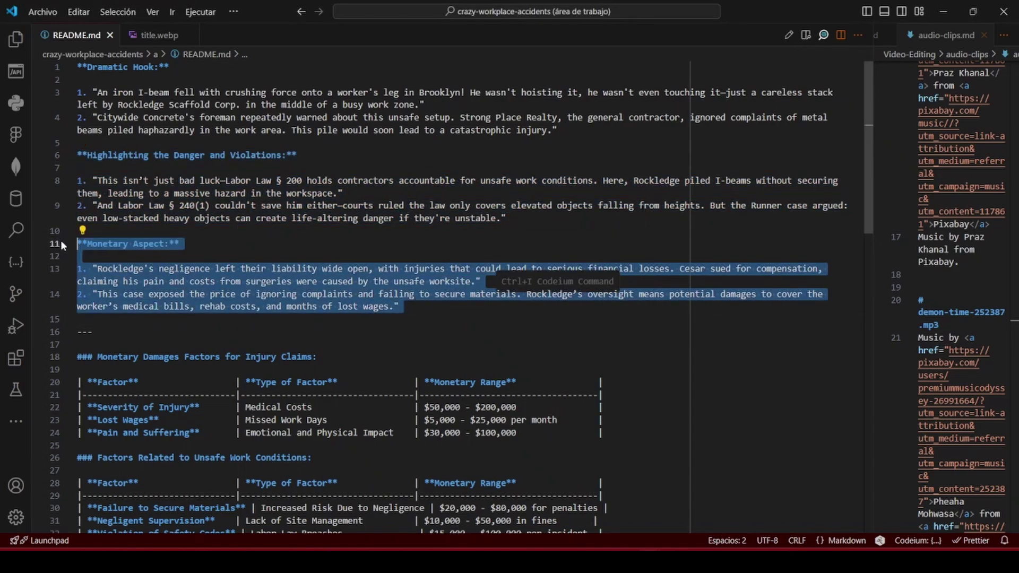
Step: Paste the Monetary Aspect section text, wrap it with the image prefix and suffix, and send it
{"action": "key", "text": "alt+Tab"}
{"action": "key", "text": "alt+Tab"}
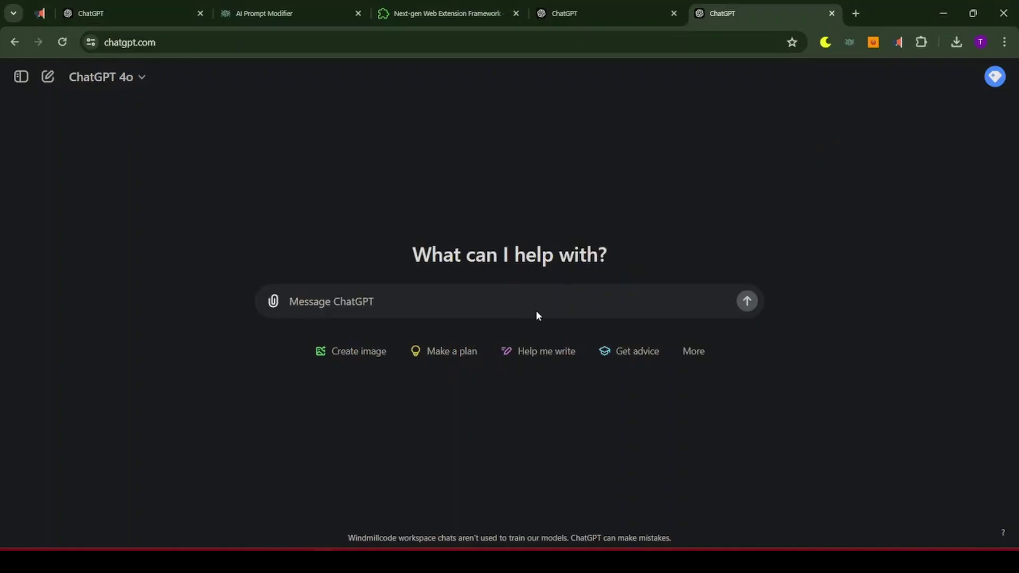
{"action": "type", "text": "**Monetary Aspect:** 1. \"Rockledge's negligence left their liability wide open, with injuries that could lead to serious financial losses. Cesar sued for compensation, claiming his pain and costs from surgeries were caused by the unsafe worksite.\" 2. \"This case exposed the price of ignoring complaints and failing to secure materials. Rockledge’s oversight means potential damages to cover the worker’s medical bills, rehab costs, and months of lost wages.\""}
{"action": "left_click", "coordinate": [849, 42]}
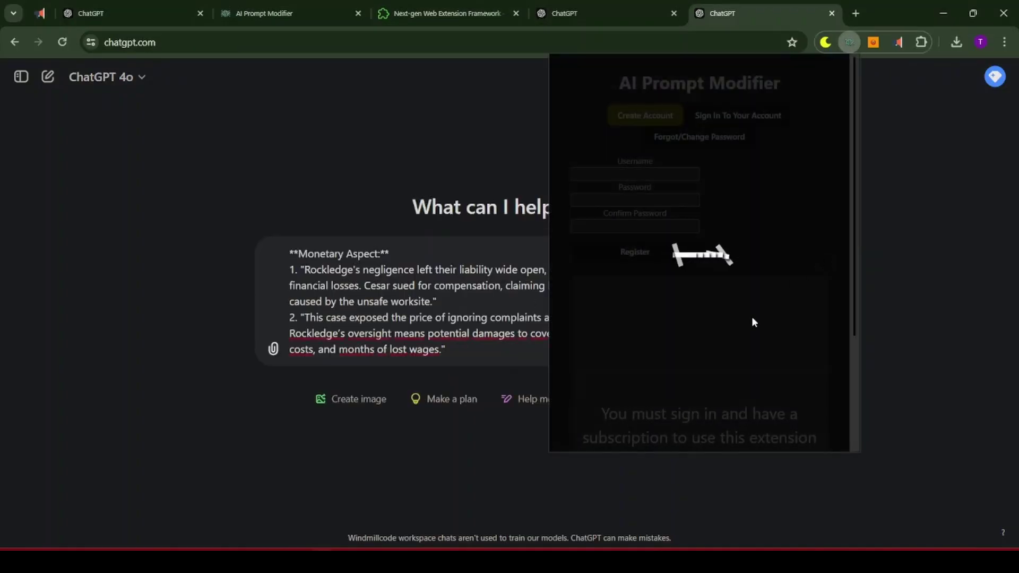
{"action": "left_click", "coordinate": [763, 444]}
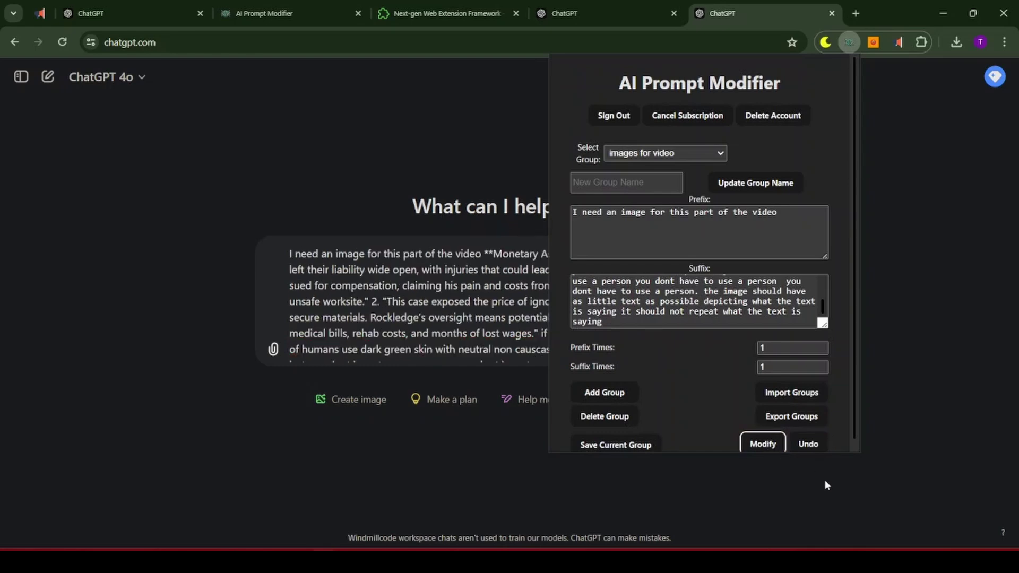
{"action": "left_click", "coordinate": [414, 236]}
{"action": "left_click", "coordinate": [749, 351]}
{"action": "left_click", "coordinate": [122, 9]}
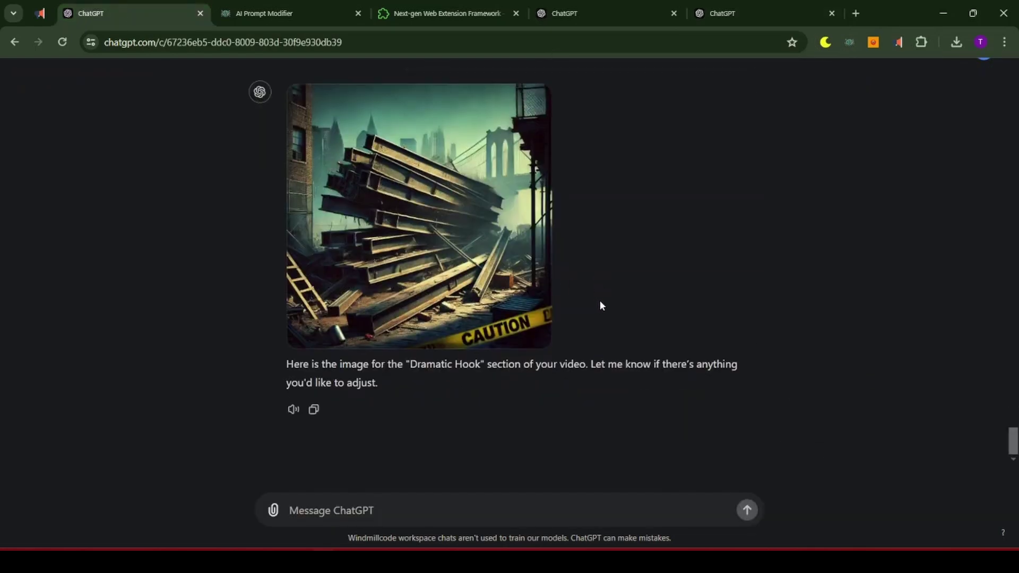
Step: Send the follow-up 'it look too similar to the title try again', correcting 'tilte' to 'title'
{"action": "scroll", "coordinate": [600, 302], "scroll_direction": "up", "scroll_amount": 2}
{"action": "scroll", "coordinate": [601, 300], "scroll_direction": "up", "scroll_amount": 10}
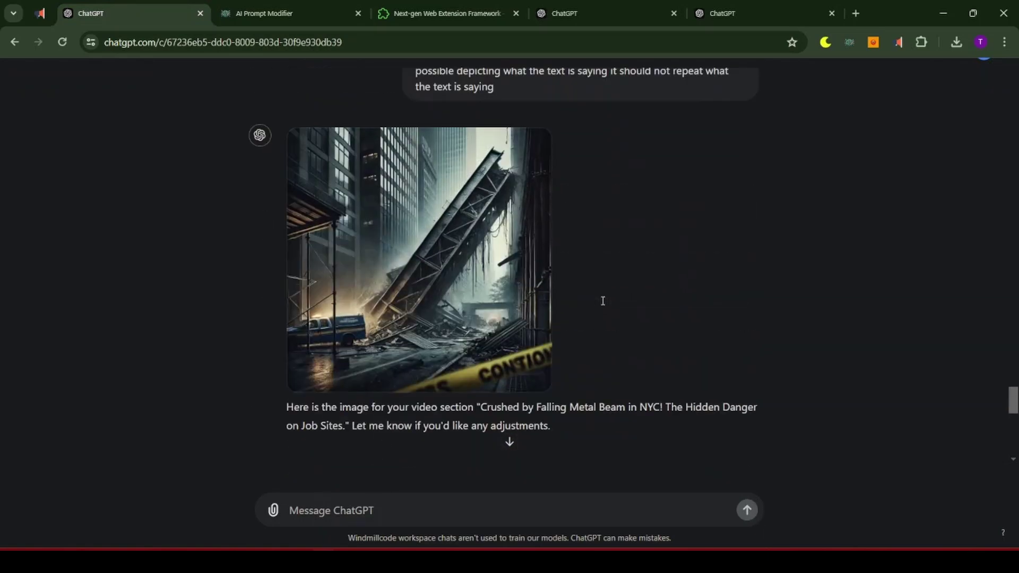
{"action": "scroll", "coordinate": [603, 300], "scroll_direction": "down", "scroll_amount": 12}
{"action": "mouse_move", "coordinate": [450, 285]}
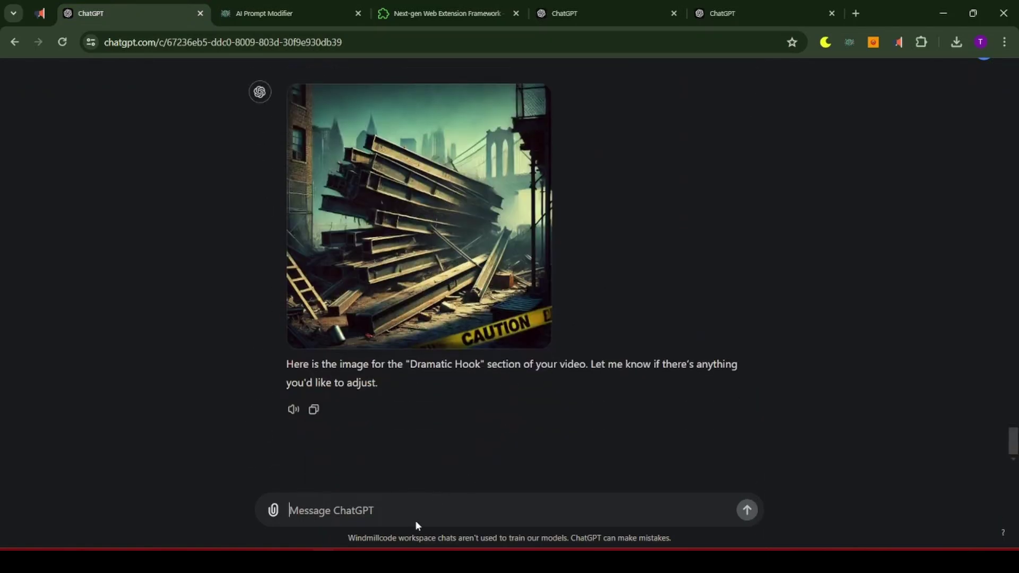
{"action": "type", "text": "it look too similar to the tilte try again"}
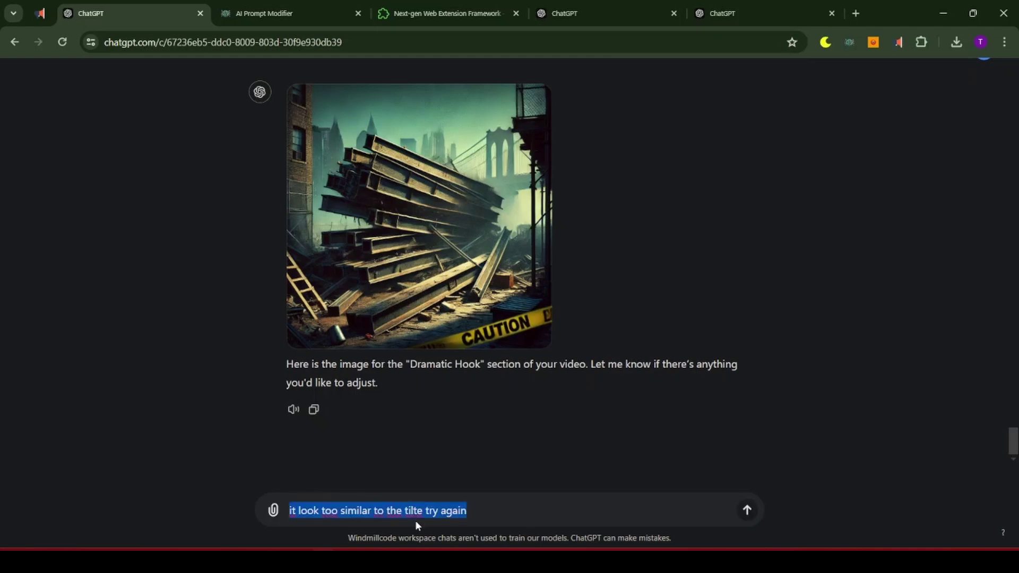
{"action": "key", "text": "Left"}
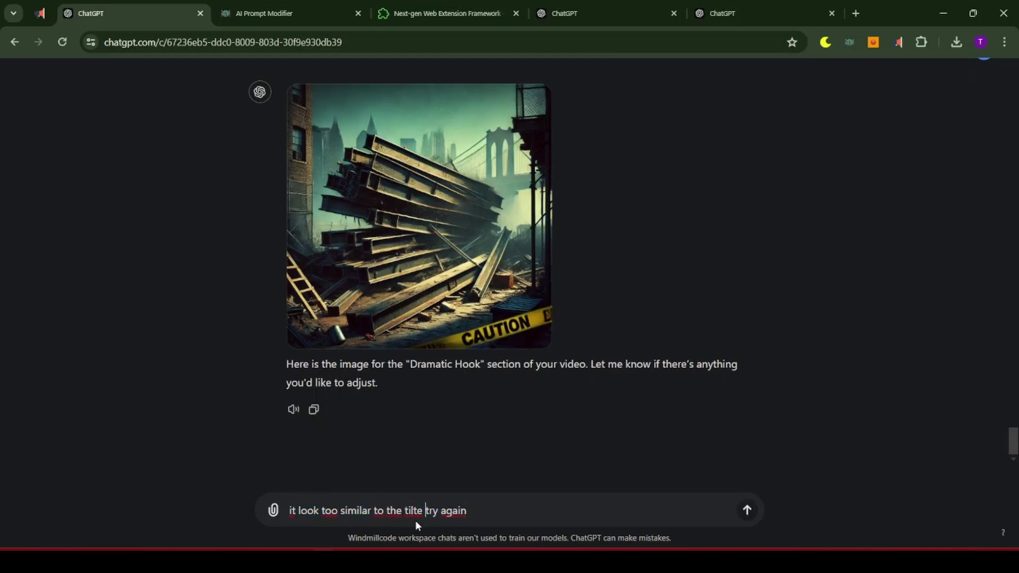
{"action": "key", "text": "BackSpace"}
{"action": "key", "text": "BackSpace"}
{"action": "key", "text": "BackSpace"}
{"action": "key", "text": "BackSpace"}
{"action": "type", "text": "tle"}
{"action": "key", "text": "ctrl+a"}
{"action": "key", "text": "ctrl+c"}
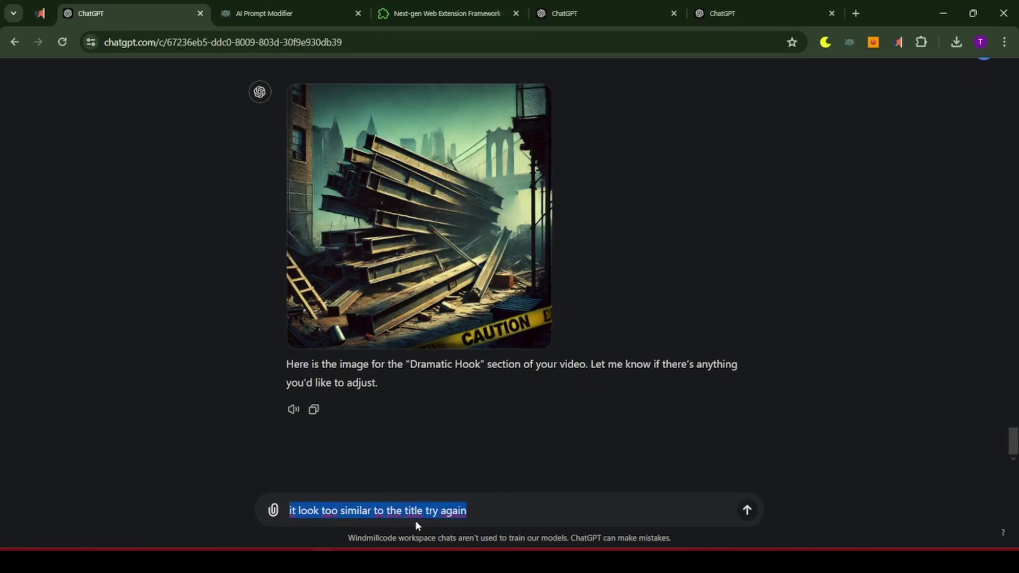
{"action": "key", "text": "Return"}
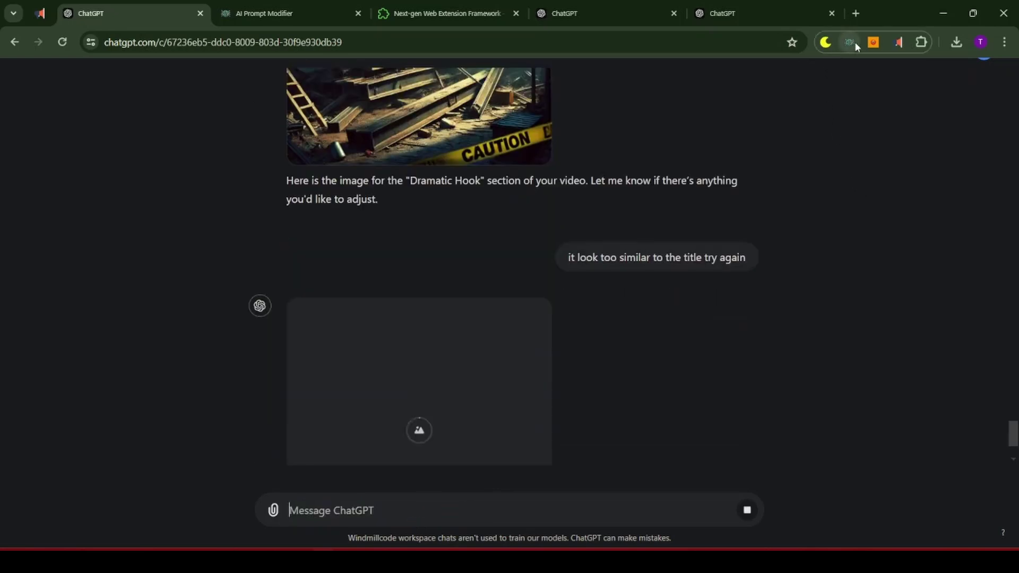
Step: Create a new prompt group named 'Looks too similar try again'
{"action": "left_click", "coordinate": [849, 42]}
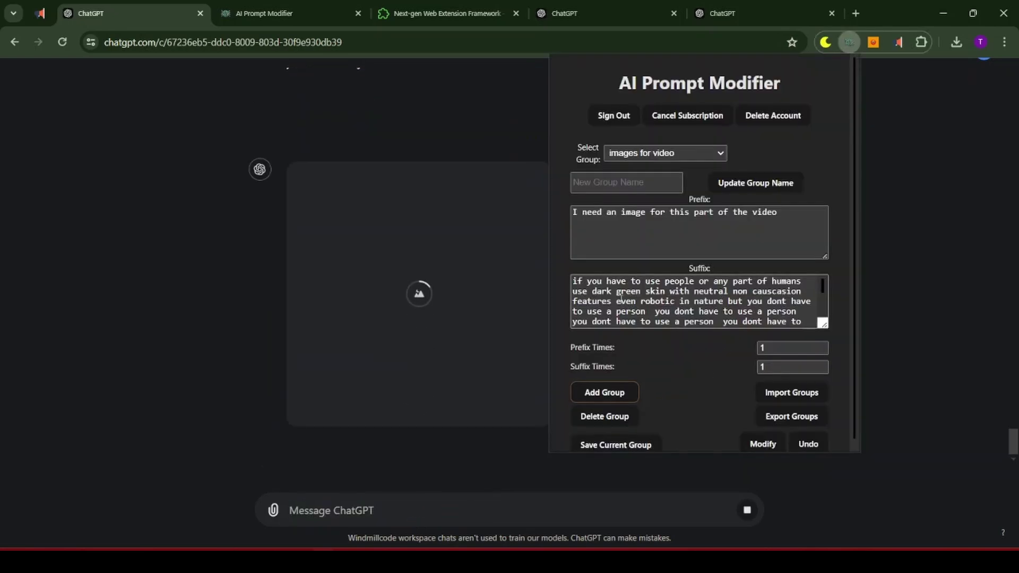
{"action": "left_click", "coordinate": [607, 393]}
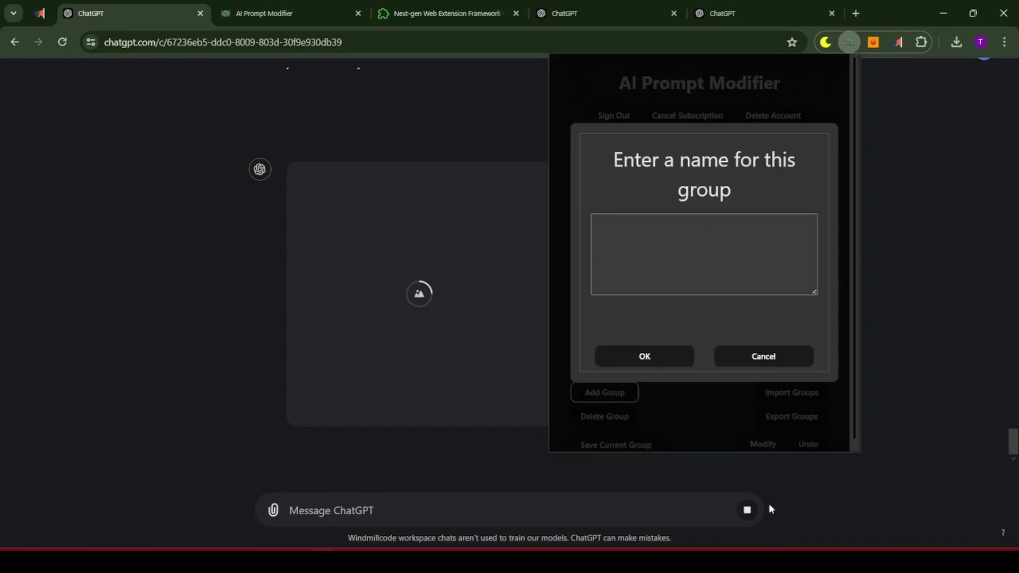
{"action": "left_click", "coordinate": [677, 247]}
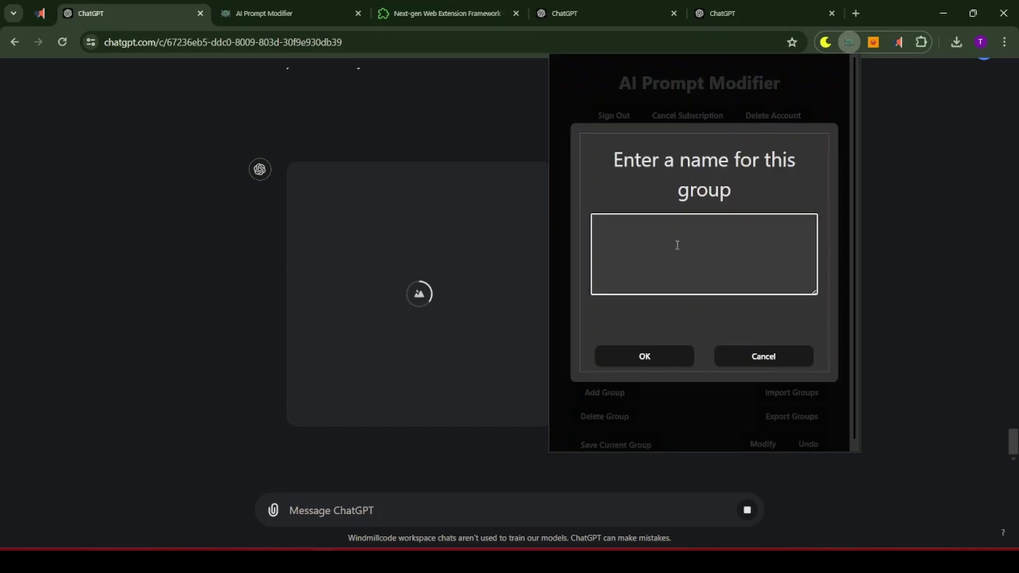
{"action": "type", "text": "Looks too similar try again"}
{"action": "left_click", "coordinate": [650, 356]}
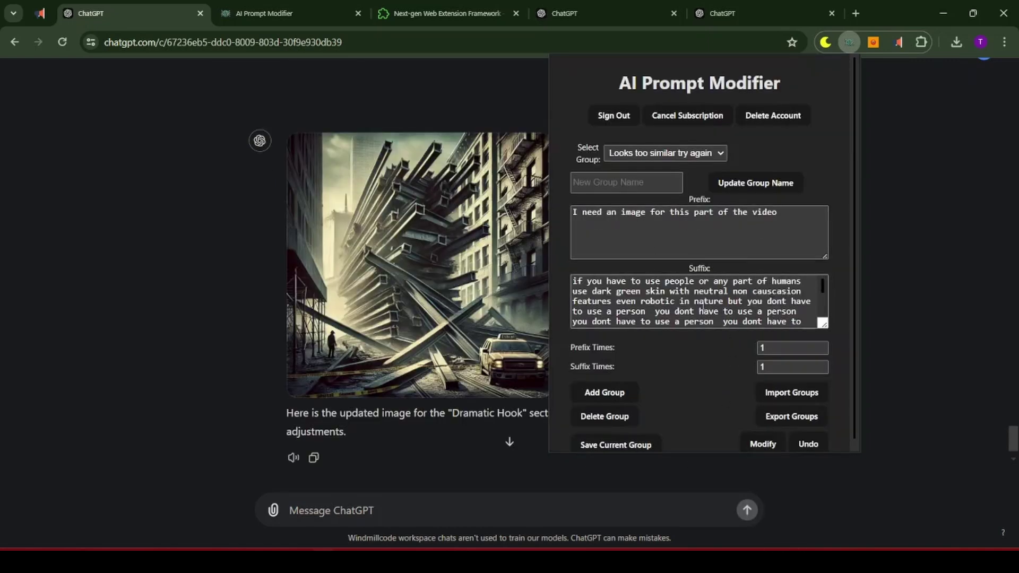
Step: Select the new group, paste the retry request as its suffix, and clear the prefix
{"action": "scroll", "coordinate": [702, 306], "scroll_direction": "down", "scroll_amount": 3}
{"action": "left_click", "coordinate": [665, 154]}
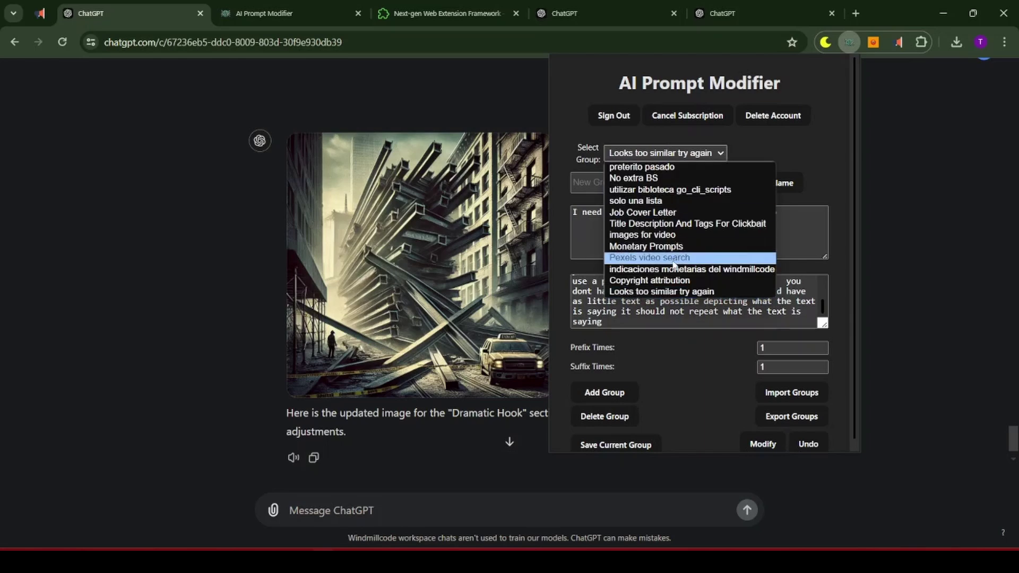
{"action": "left_click", "coordinate": [664, 293]}
{"action": "left_click", "coordinate": [632, 291]}
{"action": "key", "text": "ctrl+a"}
{"action": "key", "text": "ctrl+v"}
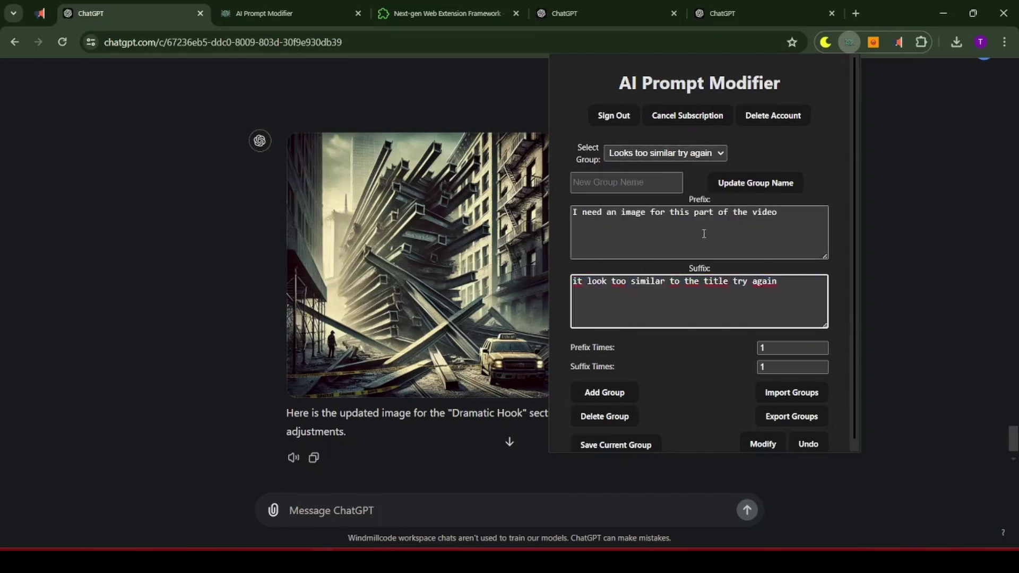
{"action": "left_click", "coordinate": [703, 234]}
{"action": "key", "text": "ctrl+a"}
{"action": "key", "text": "BackSpace"}
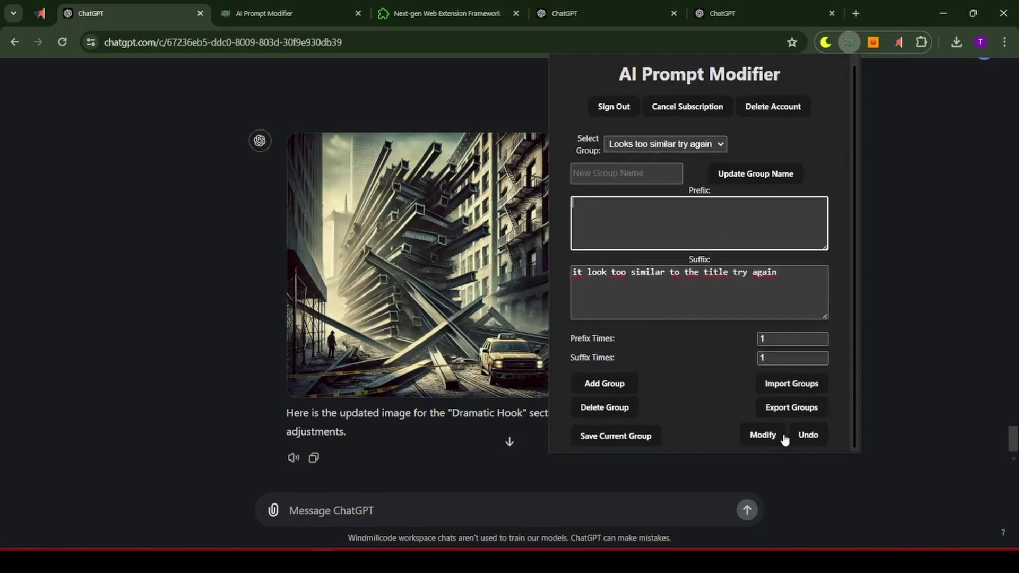
Step: Send the retry message, then clear the group's old Suffix Times value
{"action": "left_click", "coordinate": [772, 444]}
{"action": "left_click", "coordinate": [746, 510]}
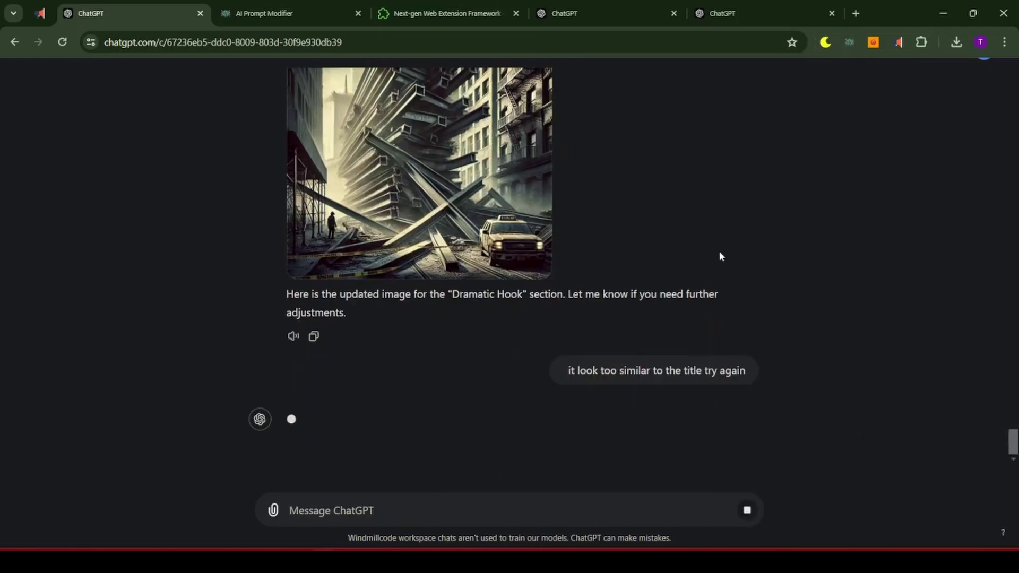
{"action": "left_click", "coordinate": [850, 42]}
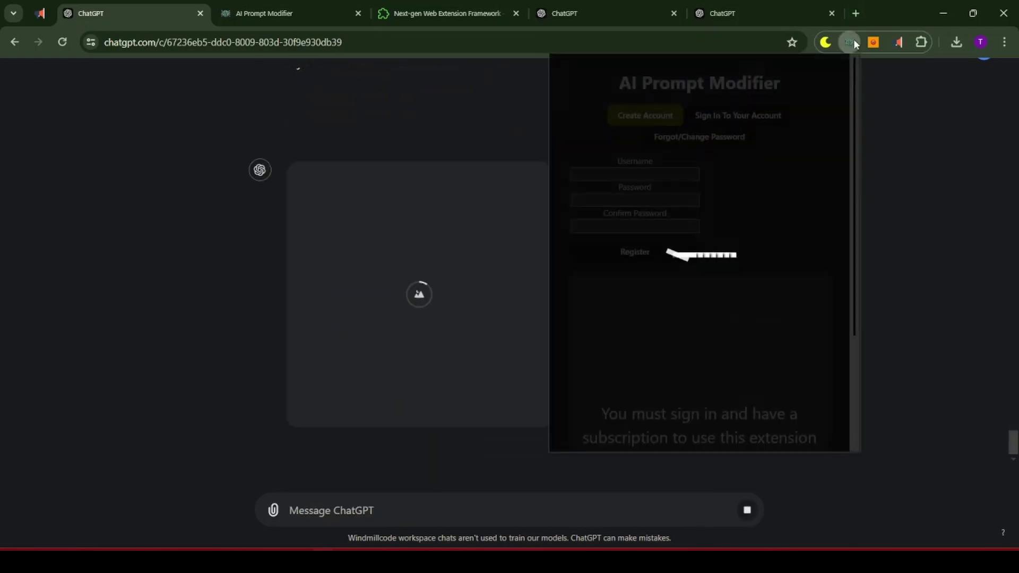
{"action": "left_click", "coordinate": [776, 369]}
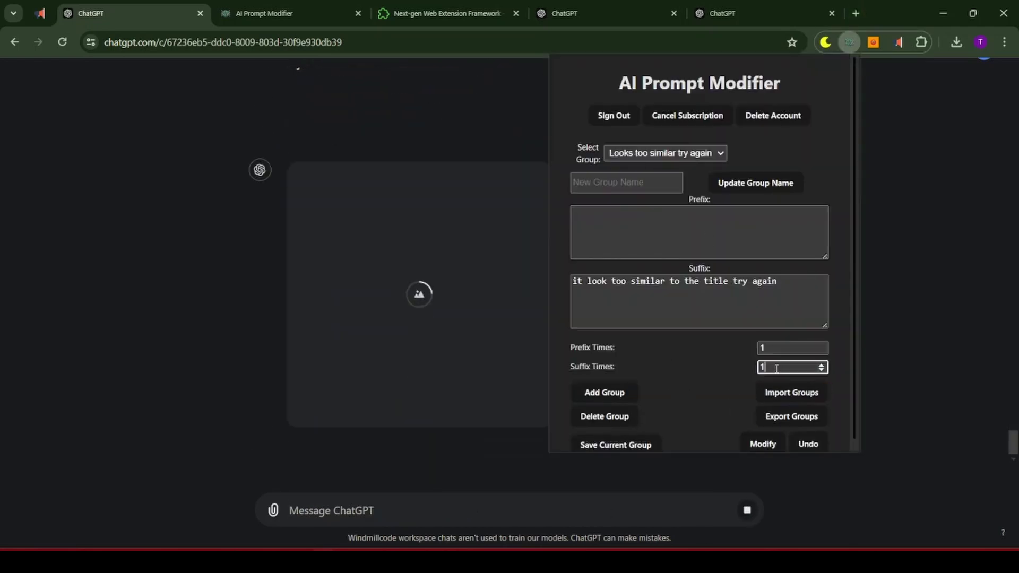
{"action": "key", "text": "BackSpace"}
Step: Set Suffix Times to 5 and send the retry request repeated five times in the Dramatic Hook chat
{"action": "type", "text": "5"}
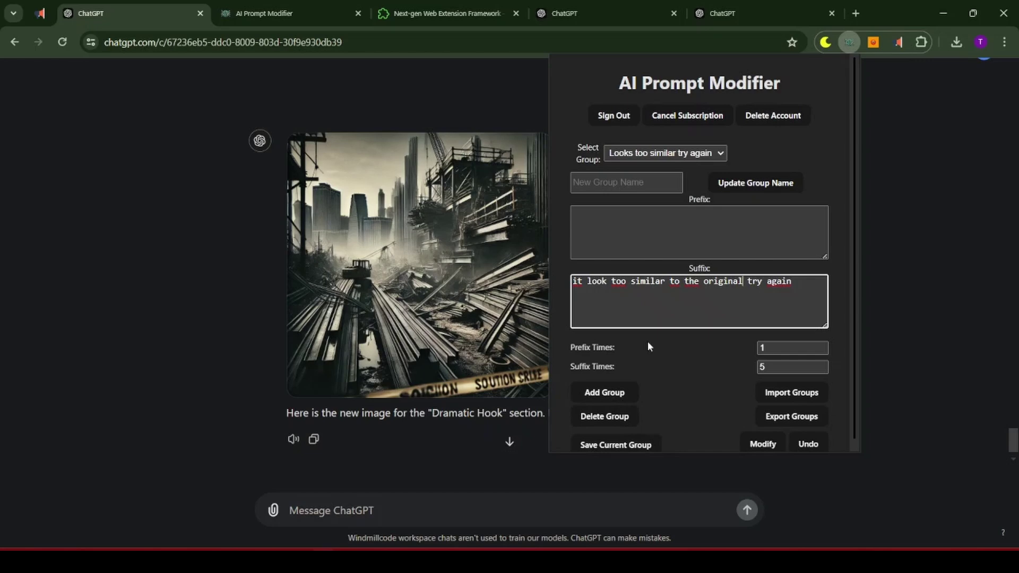
{"action": "left_click", "coordinate": [760, 444]}
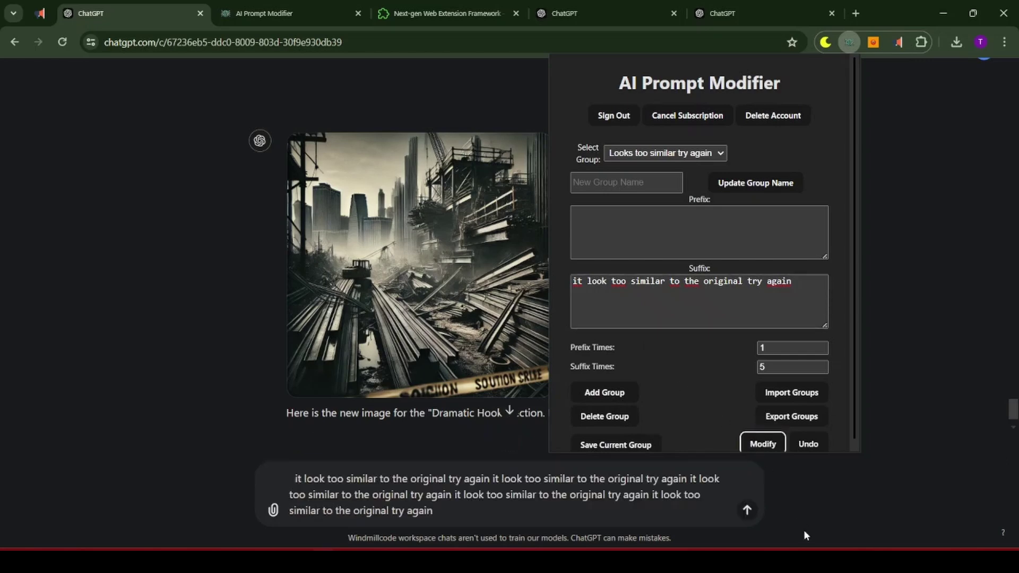
{"action": "left_click", "coordinate": [748, 515]}
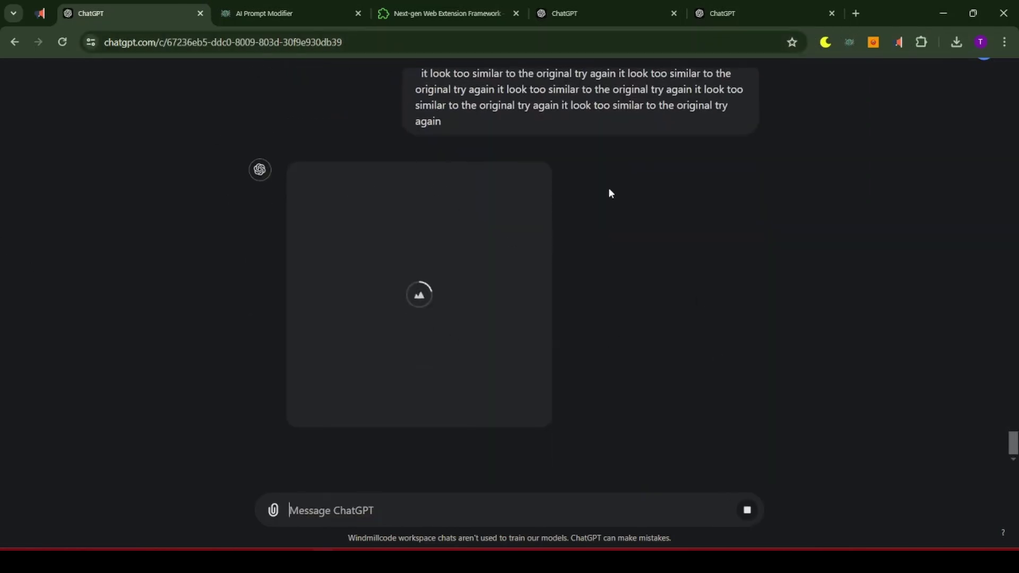
Step: Send the five-times repeated retry request in the Monetary Aspect chat
{"action": "left_click", "coordinate": [606, 11]}
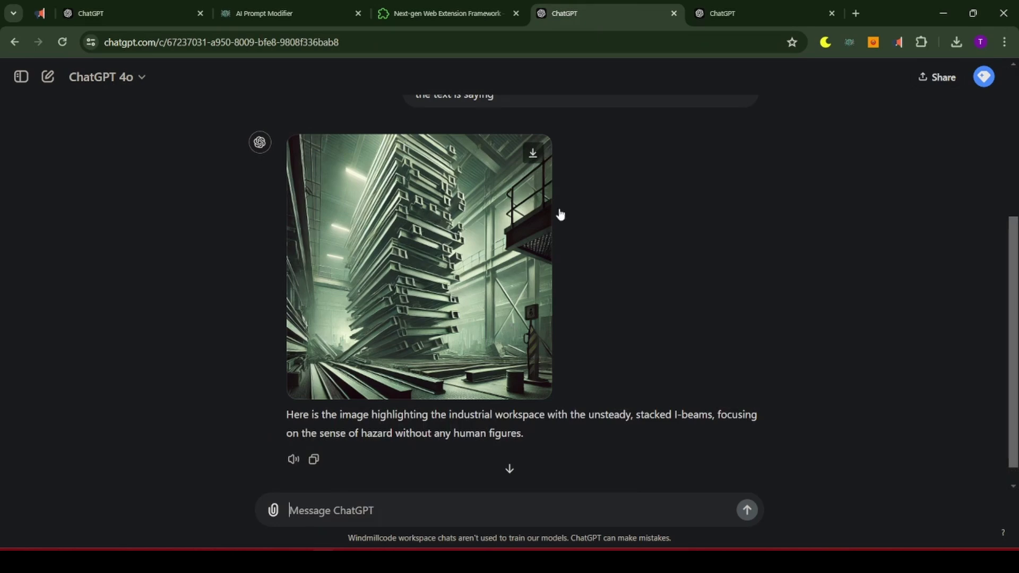
{"action": "left_click", "coordinate": [805, 10]}
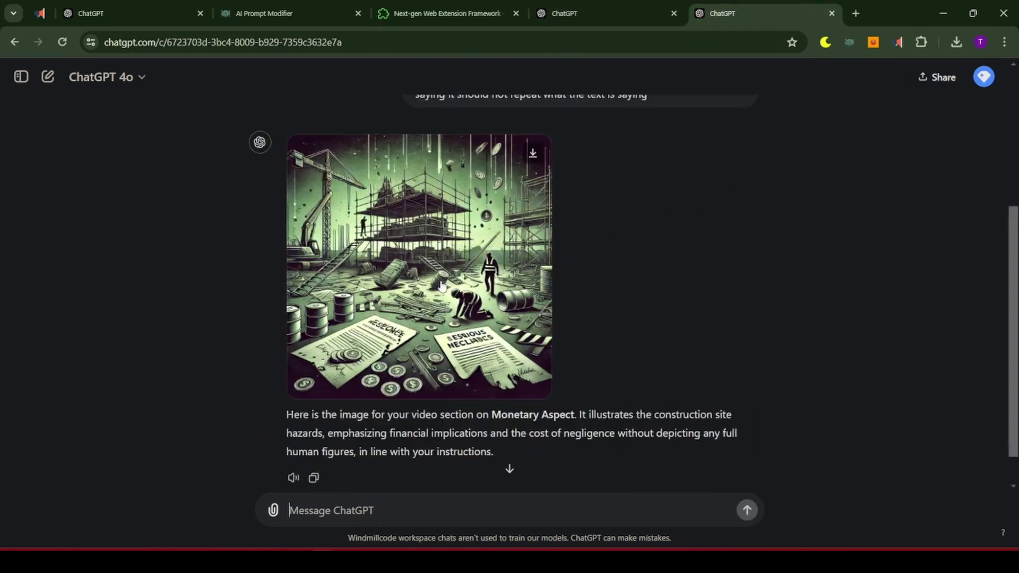
{"action": "scroll", "coordinate": [500, 264], "scroll_direction": "down", "scroll_amount": 1}
{"action": "key", "text": "alt+shift+p"}
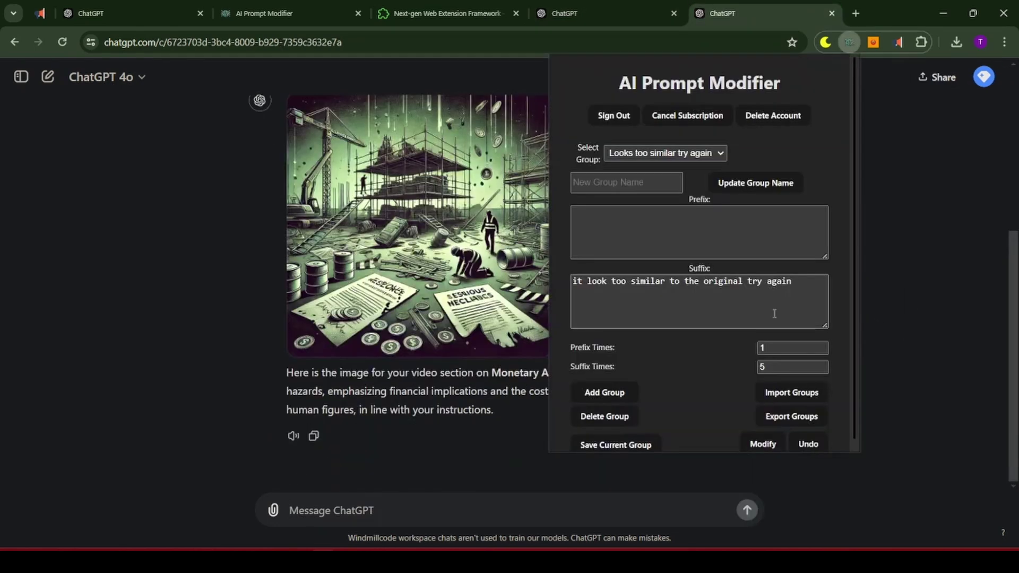
{"action": "left_click", "coordinate": [763, 435]}
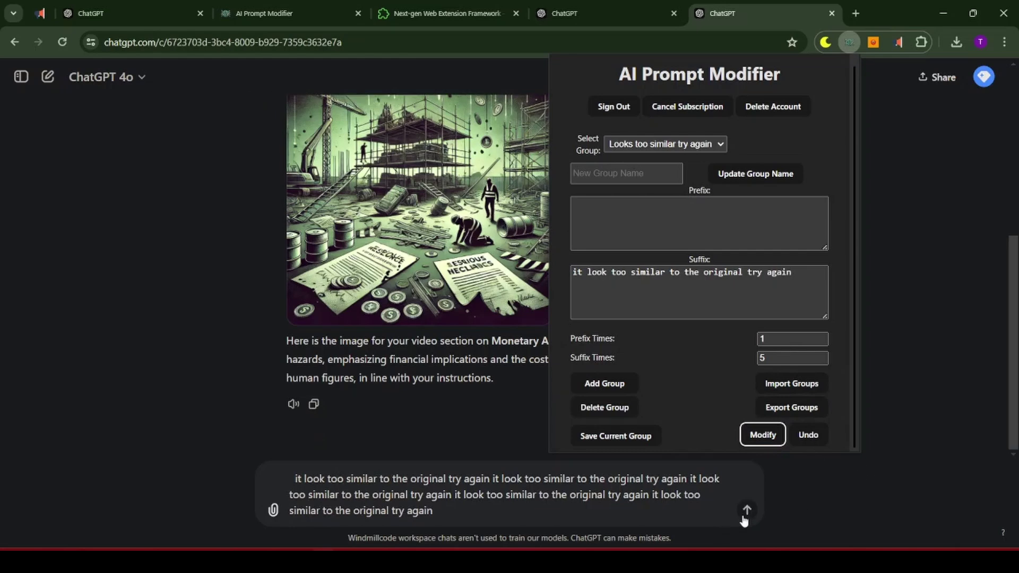
{"action": "left_click", "coordinate": [746, 511]}
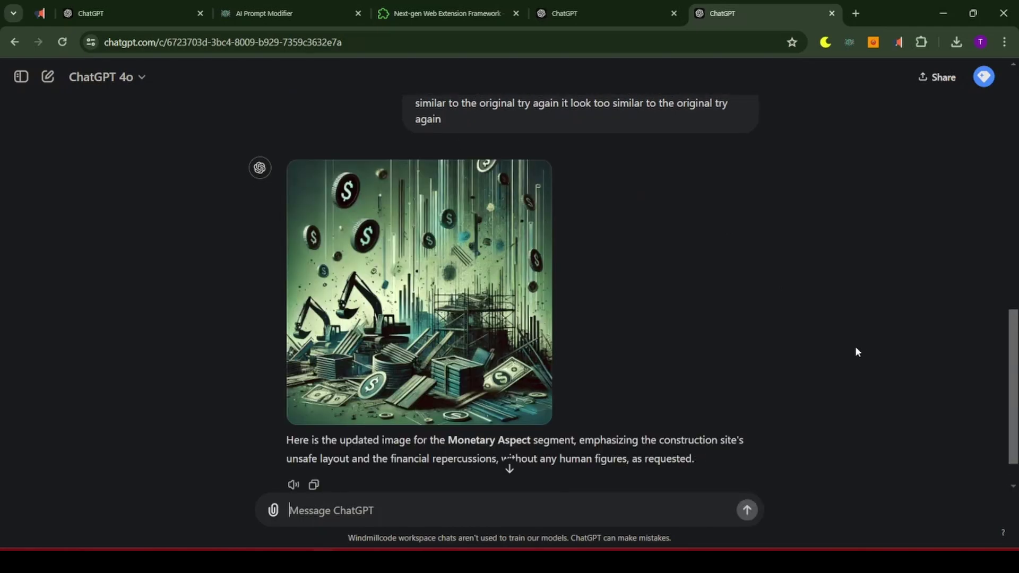
Step: Download the Dramatic Hook, stacked I-beams and Monetary Aspect images as .webp files
{"action": "left_click", "coordinate": [91, 12]}
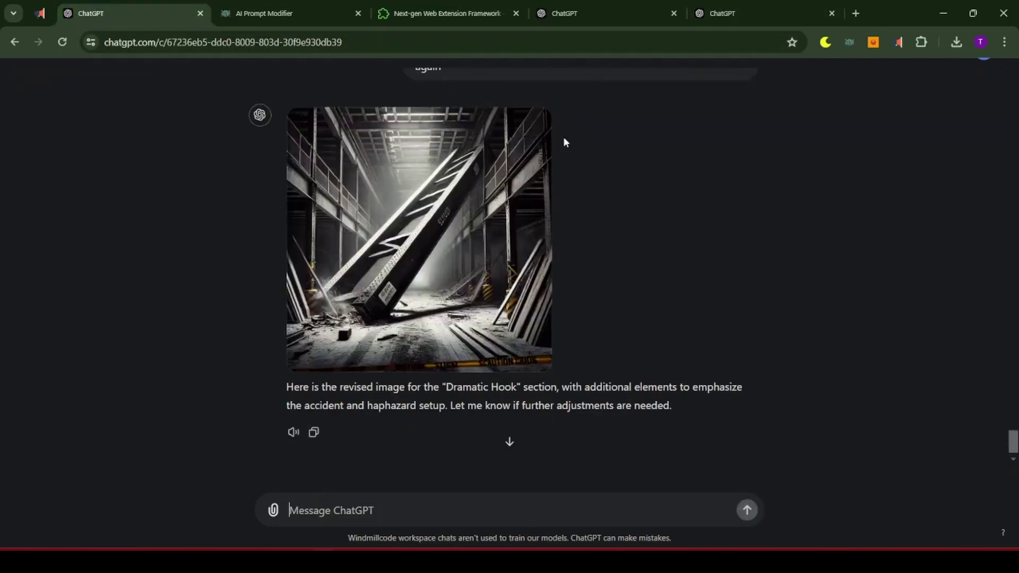
{"action": "left_click", "coordinate": [532, 131]}
{"action": "left_click", "coordinate": [619, 8]}
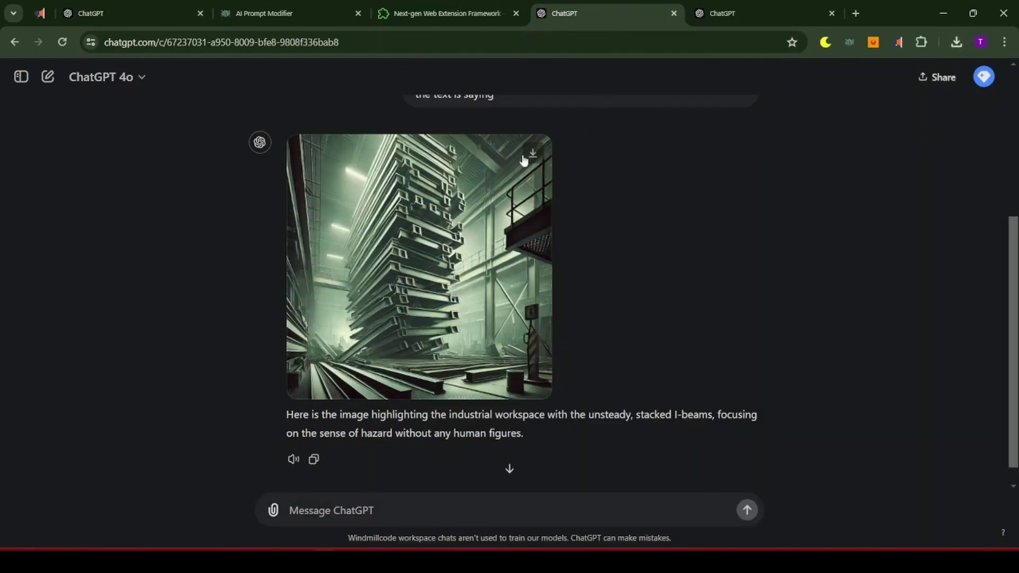
{"action": "left_click", "coordinate": [532, 153]}
{"action": "left_click", "coordinate": [727, 11]}
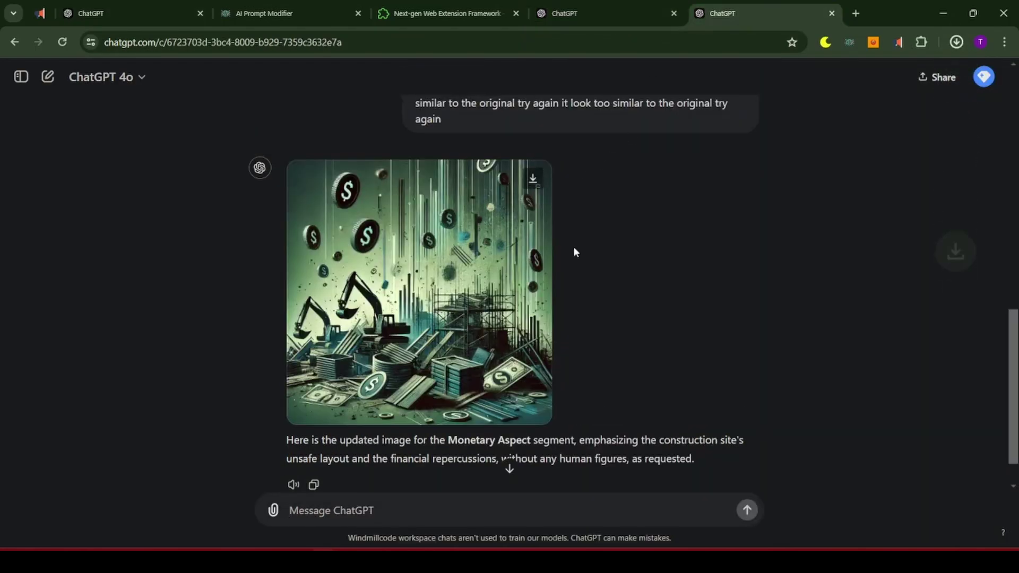
{"action": "key", "text": "alt+Tab"}
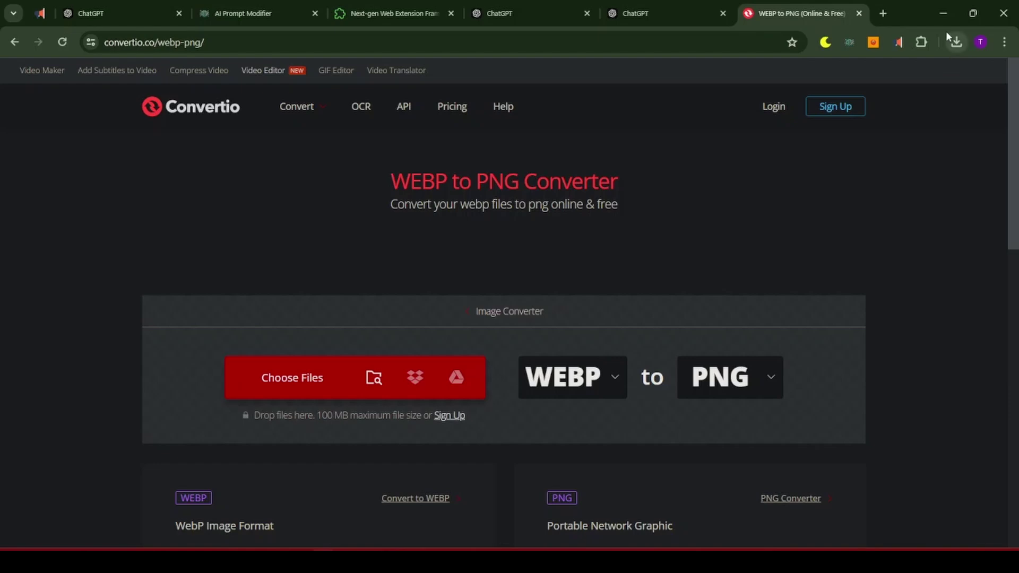
Step: Run index.py to convert the four .webp images to PNGs, then check the output folder
{"action": "left_click", "coordinate": [943, 13]}
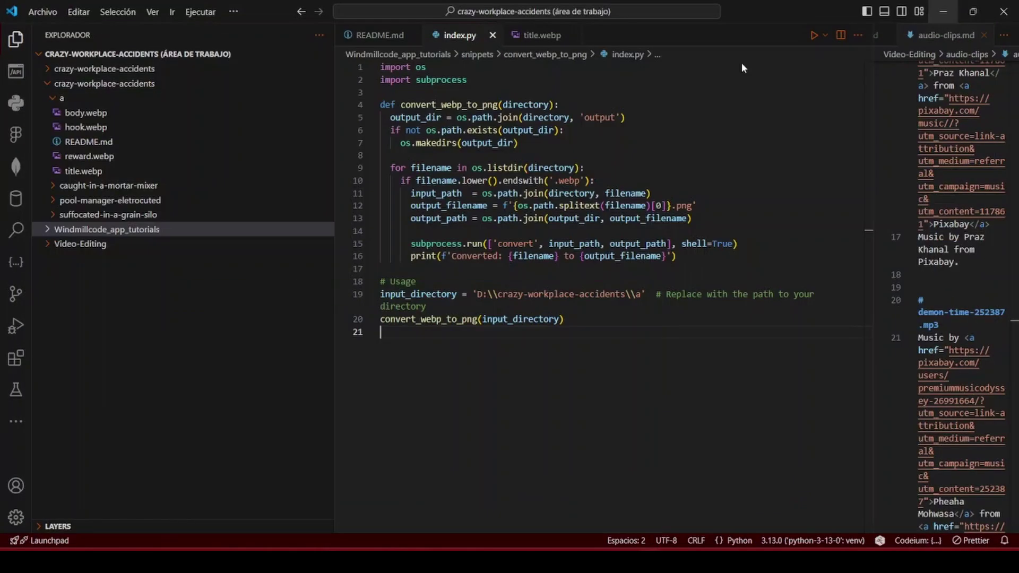
{"action": "left_click", "coordinate": [813, 36]}
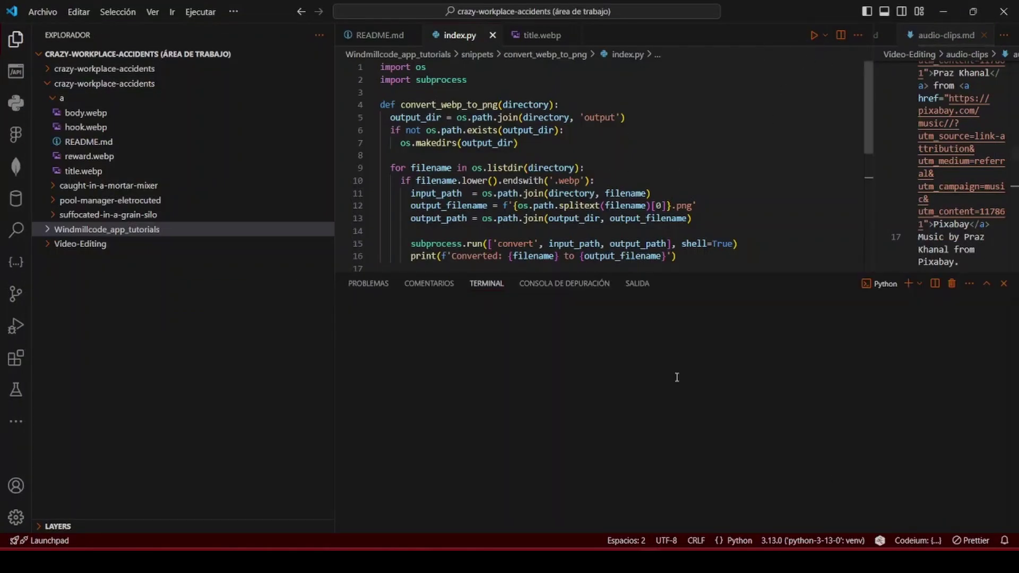
{"action": "scroll", "coordinate": [535, 203], "scroll_direction": "down", "scroll_amount": 1}
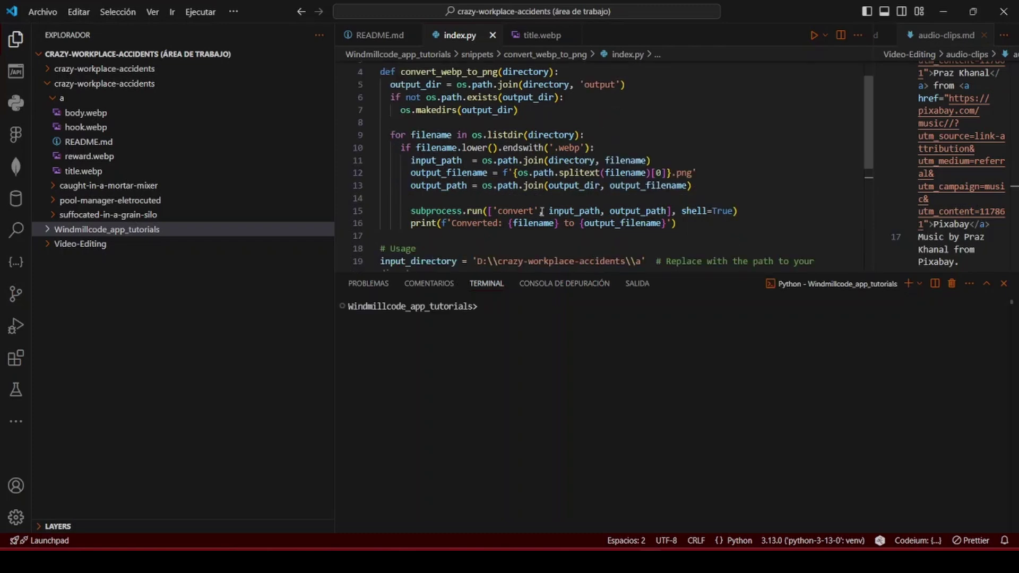
{"action": "left_click", "coordinate": [535, 210]}
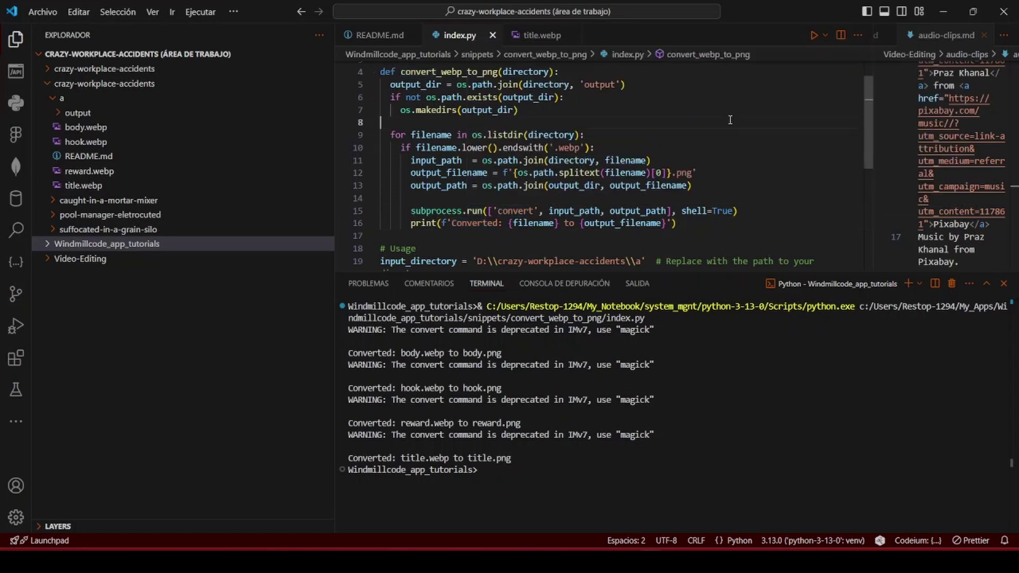
{"action": "key", "text": "ctrl+w"}
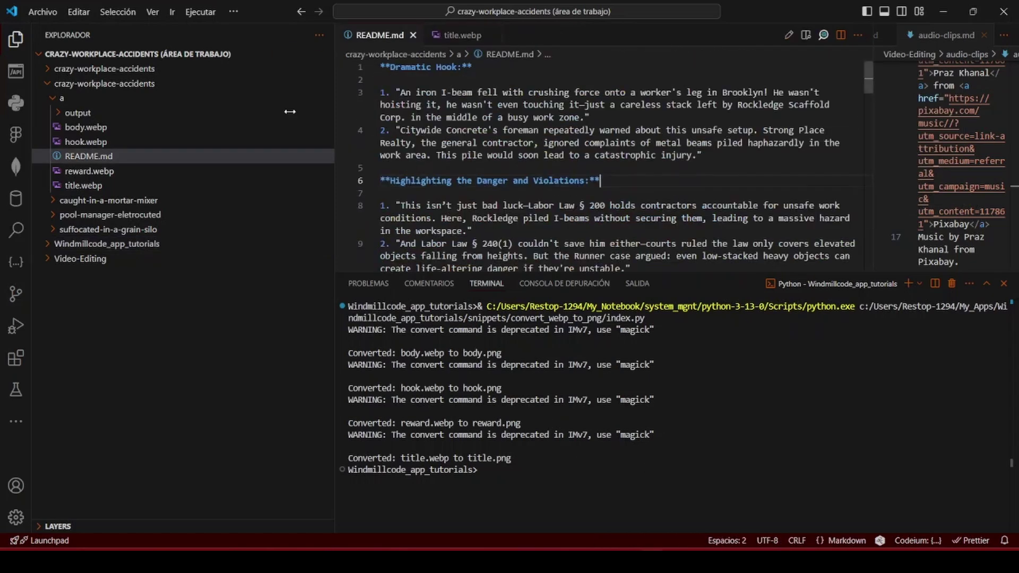
{"action": "left_click", "coordinate": [124, 113]}
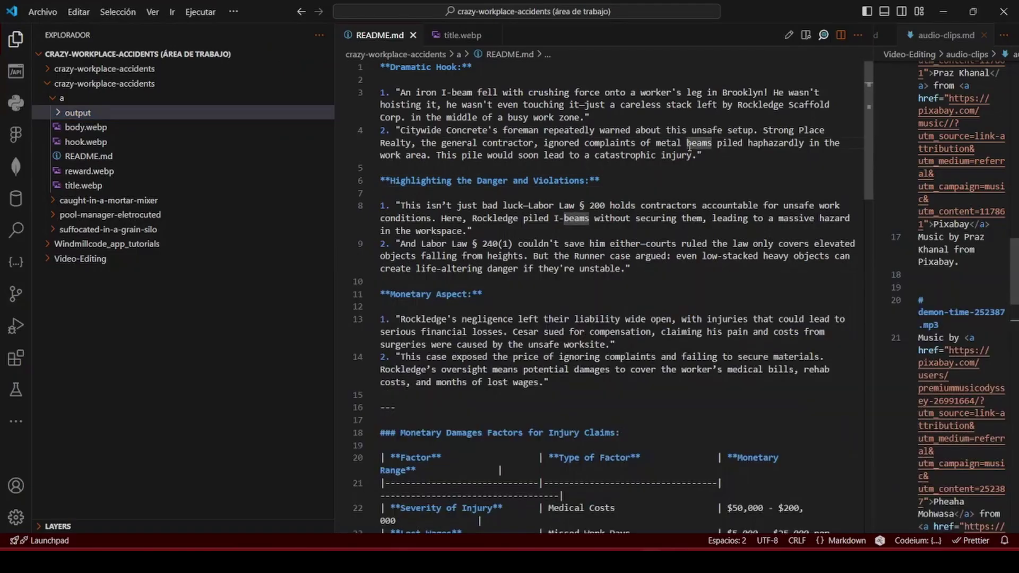
{"action": "key", "text": "ctrl+b"}
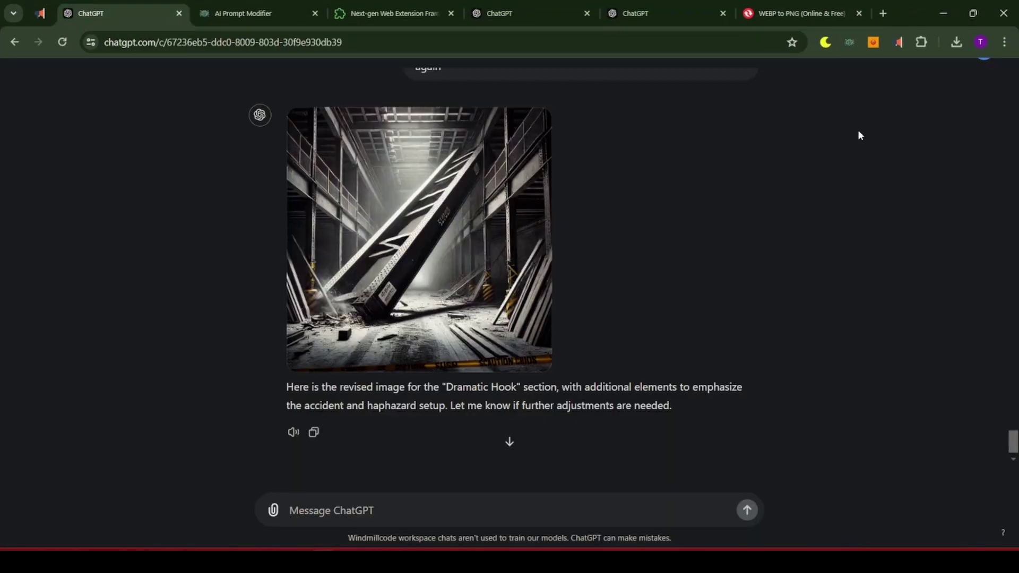
Step: Switch the prompt modifier to the Pexels video search group and select the Dramatic Hook text
{"action": "scroll", "coordinate": [807, 123], "scroll_direction": "down", "scroll_amount": 1}
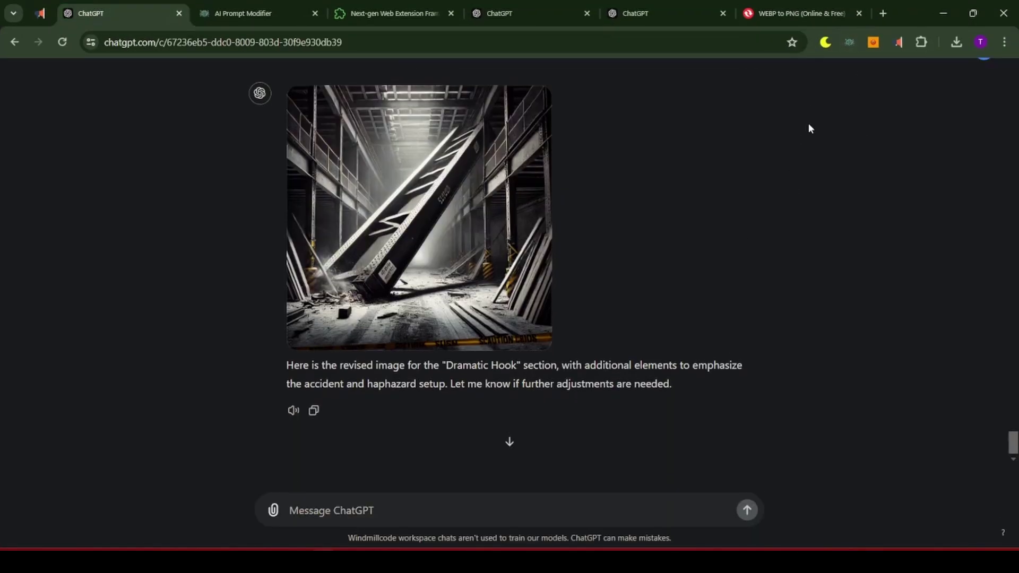
{"action": "left_click", "coordinate": [847, 46]}
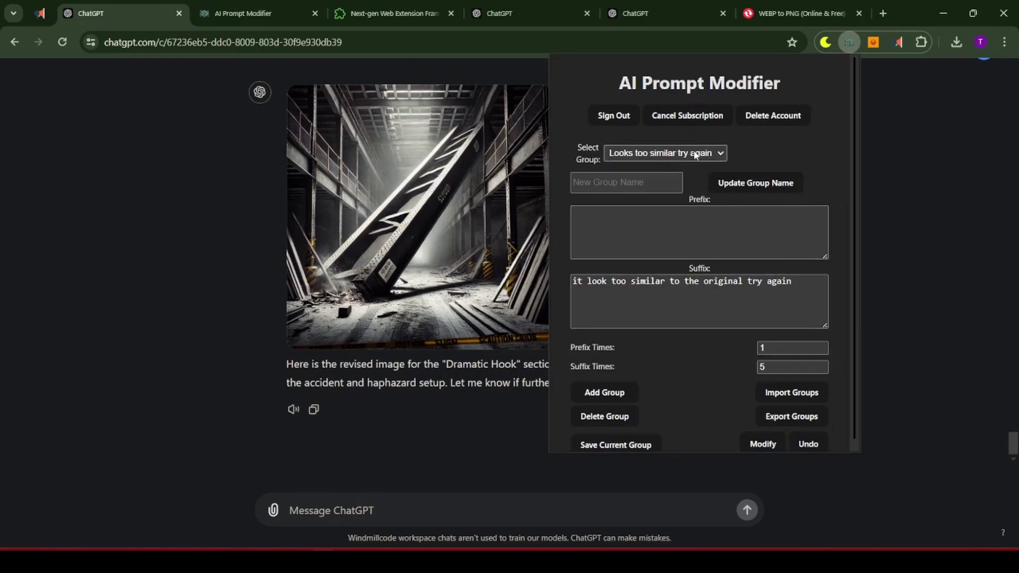
{"action": "left_click", "coordinate": [694, 154]}
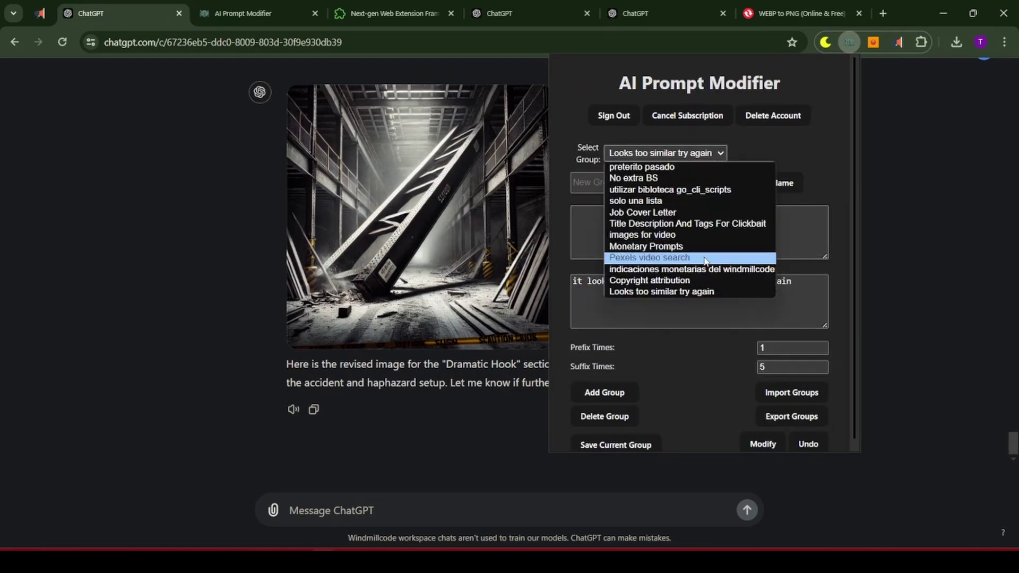
{"action": "left_click", "coordinate": [711, 257]}
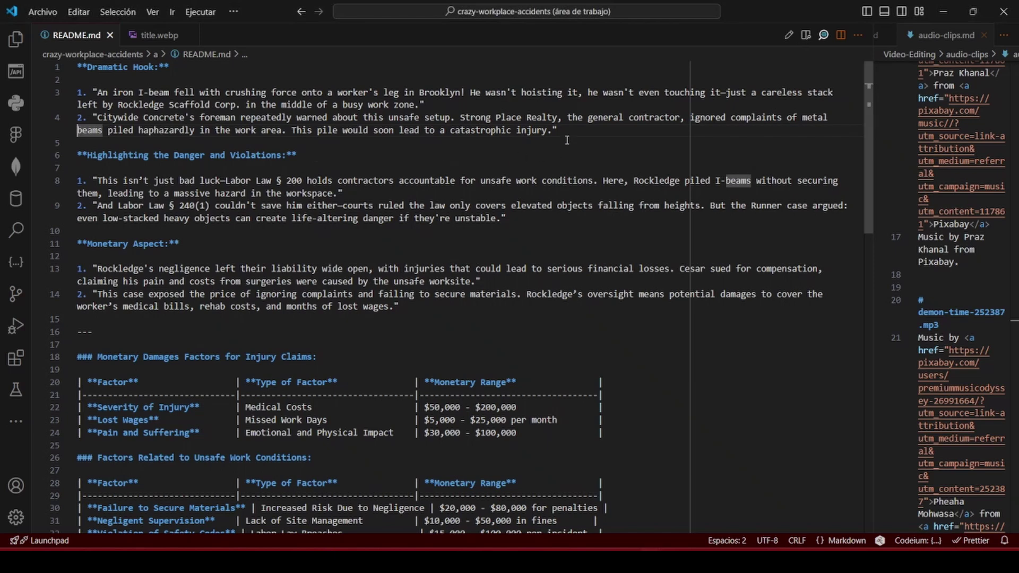
{"action": "left_click_drag", "start_coordinate": [567, 140], "coordinate": [132, 67]}
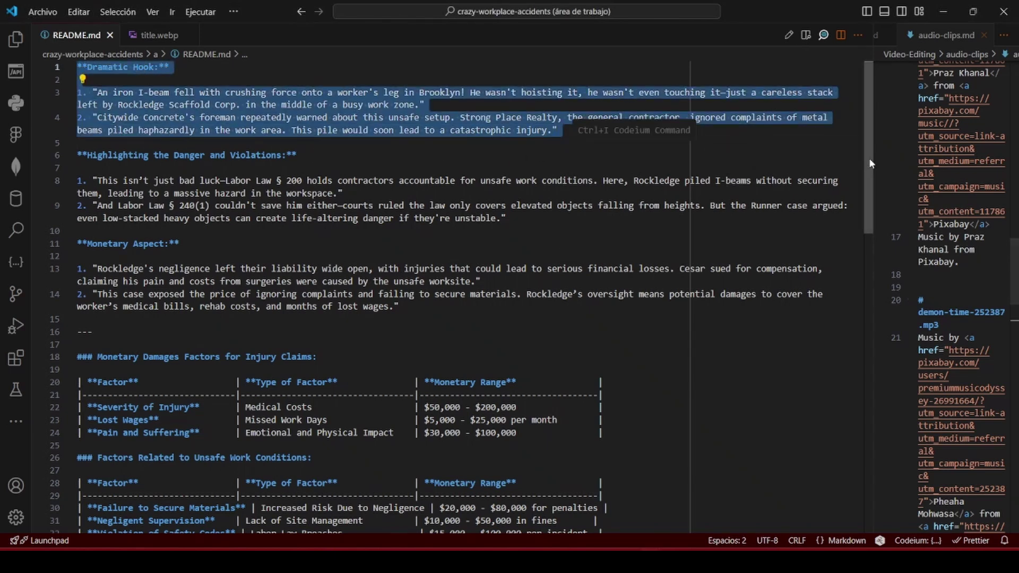
Step: Load chatgpt.com in the Convertio tab and copy the video title from README line 45
{"action": "key", "text": "alt+Tab"}
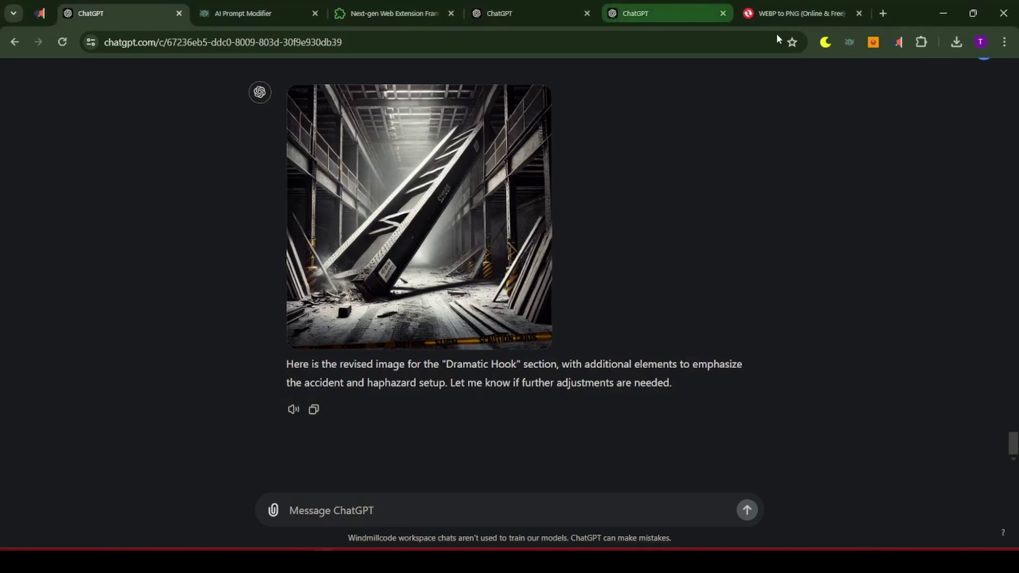
{"action": "left_click", "coordinate": [823, 6]}
{"action": "left_click", "coordinate": [592, 32]}
{"action": "type", "text": "chatgpt.com"}
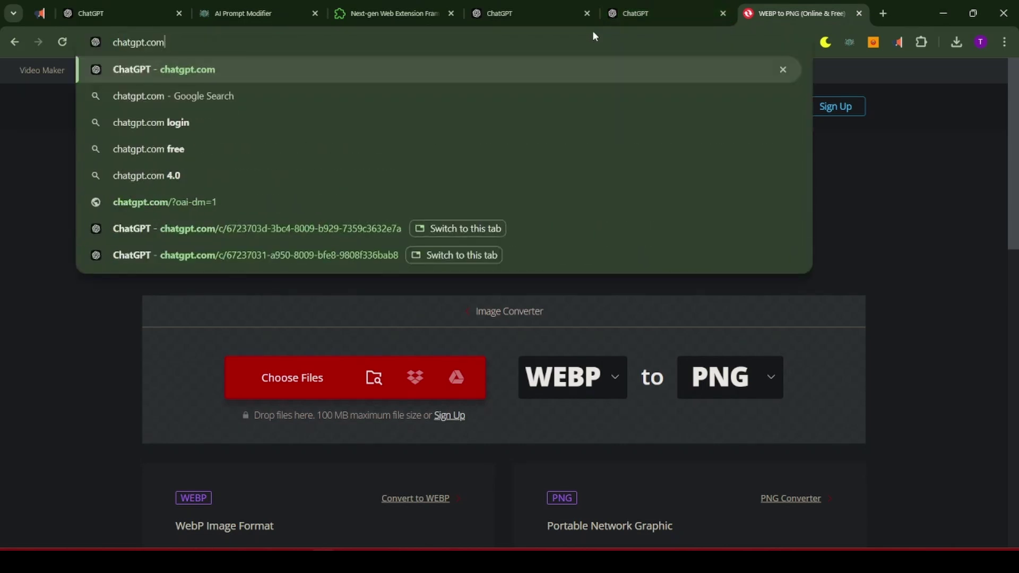
{"action": "key", "text": "Return"}
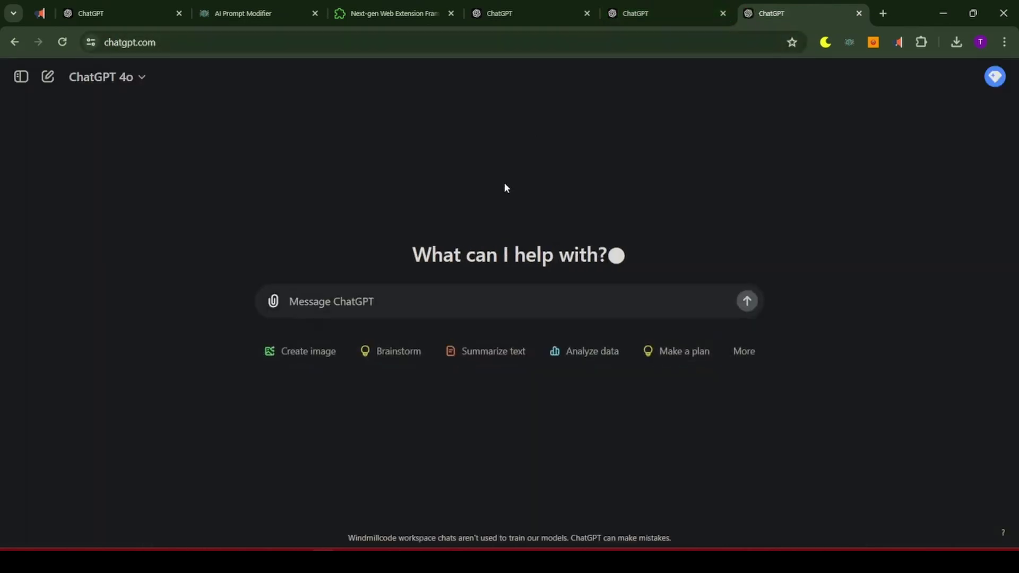
{"action": "key", "text": "alt+Tab"}
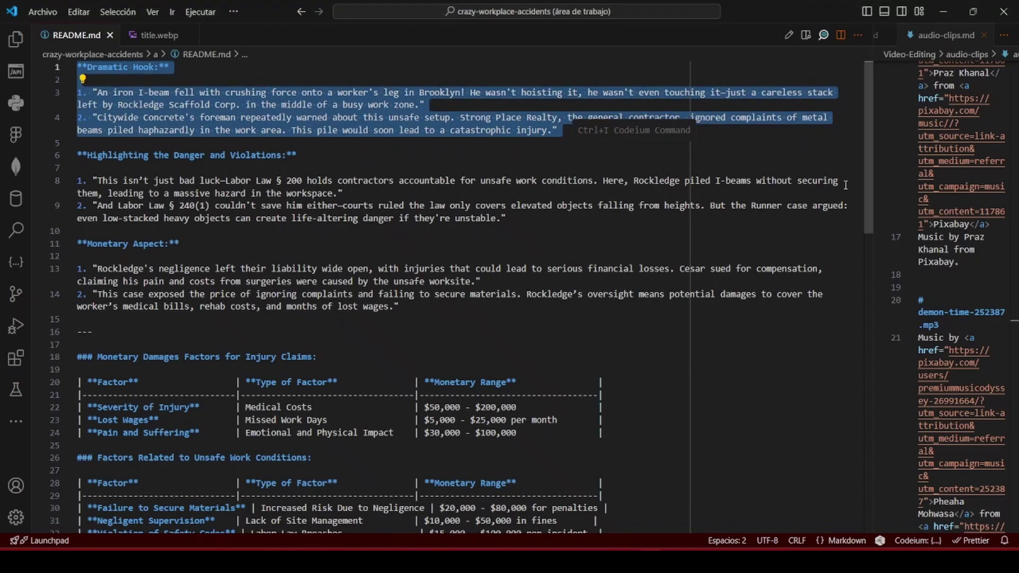
{"action": "left_click_drag", "start_coordinate": [864, 185], "coordinate": [869, 394]}
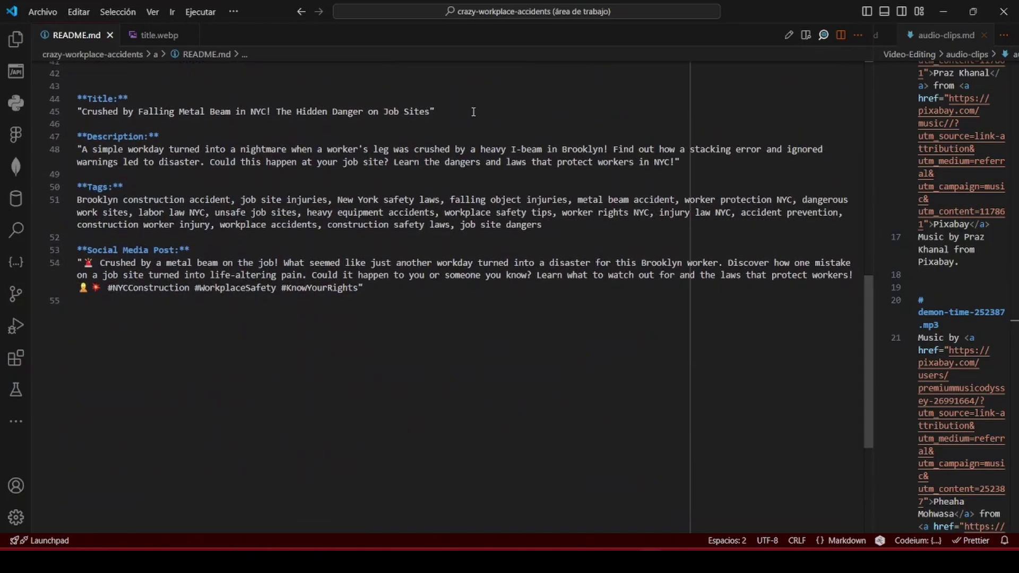
{"action": "left_click_drag", "start_coordinate": [473, 111], "coordinate": [54, 111]}
Step: Send the title with the Pexels search-term suffix and move that chat tab to second position
{"action": "key", "text": "alt+Tab"}
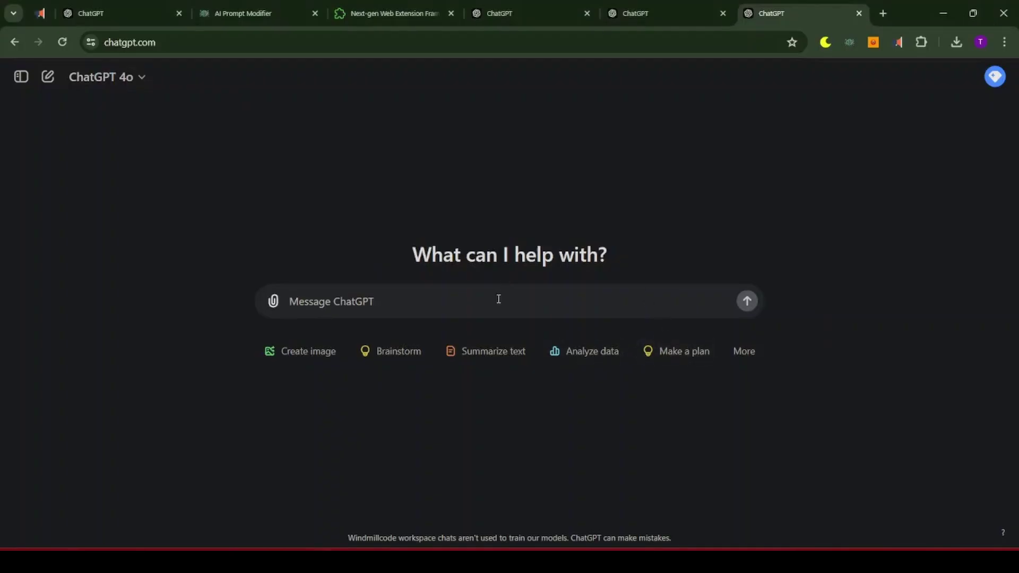
{"action": "left_click", "coordinate": [851, 42]}
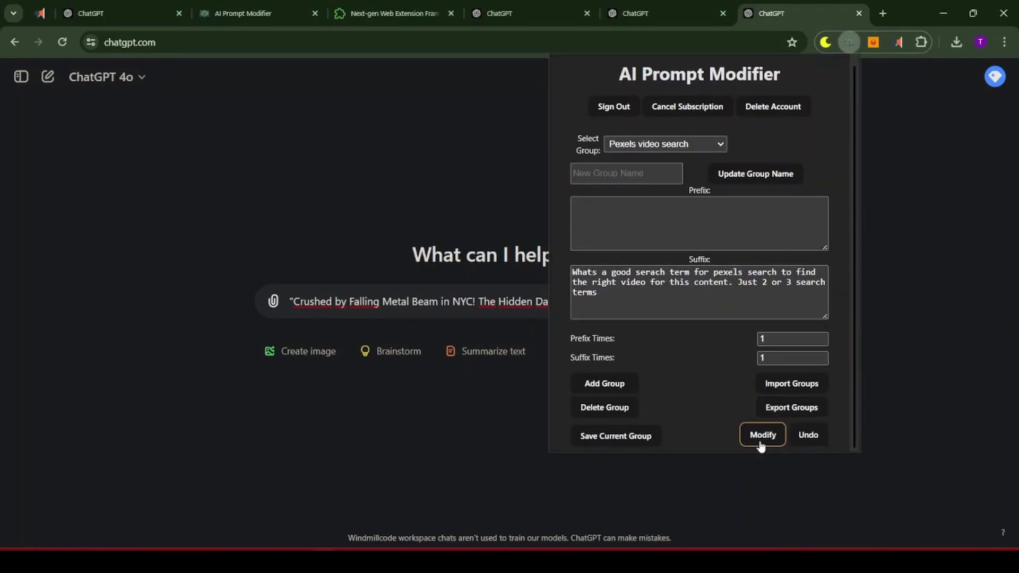
{"action": "left_click", "coordinate": [761, 435]}
{"action": "left_click", "coordinate": [492, 225]}
{"action": "left_click", "coordinate": [747, 312]}
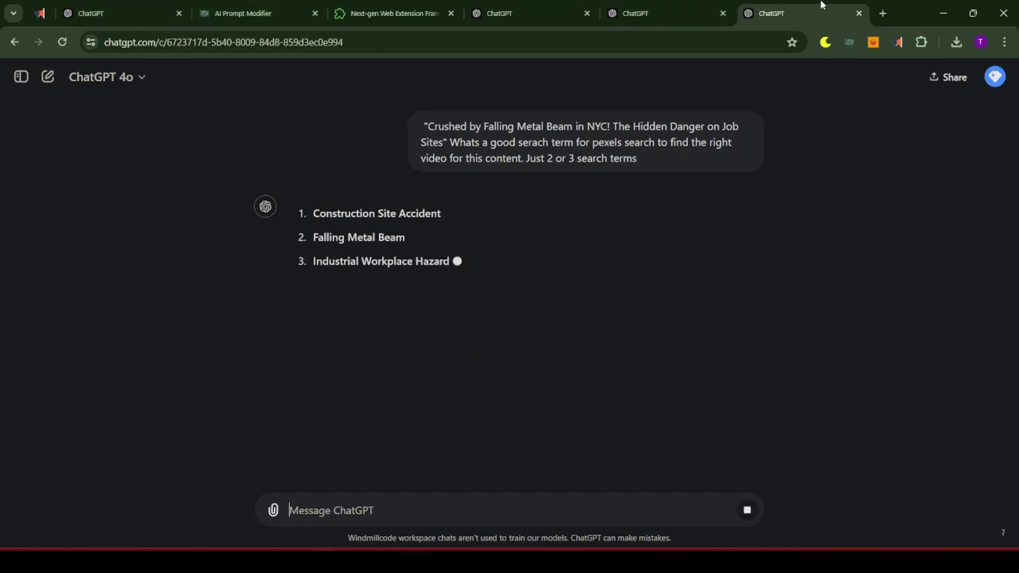
{"action": "left_click_drag", "start_coordinate": [822, 4], "coordinate": [169, 4]}
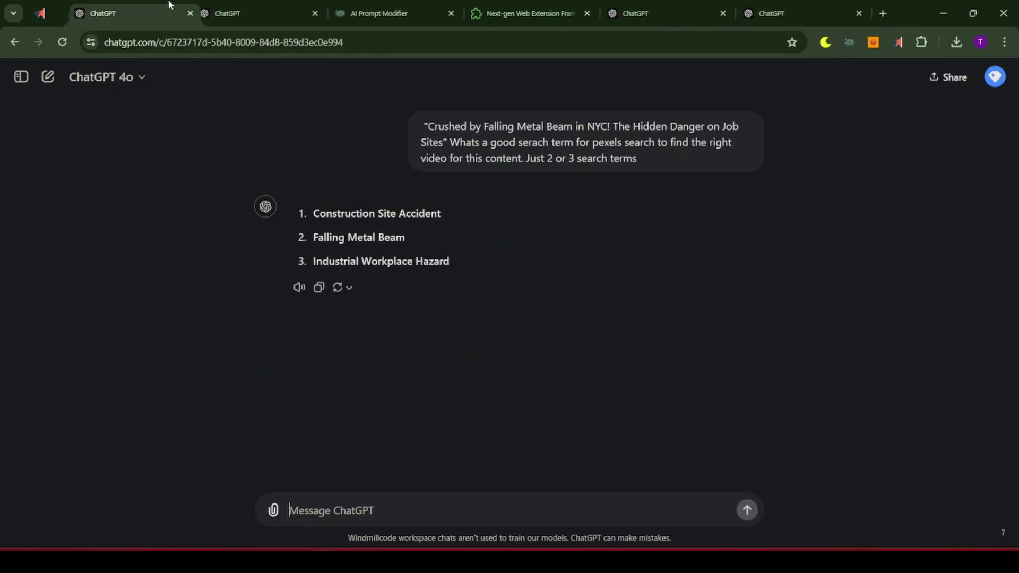
Step: Send the Dramatic Hook section to its chat with the Pexels search-term request
{"action": "left_click", "coordinate": [282, 4]}
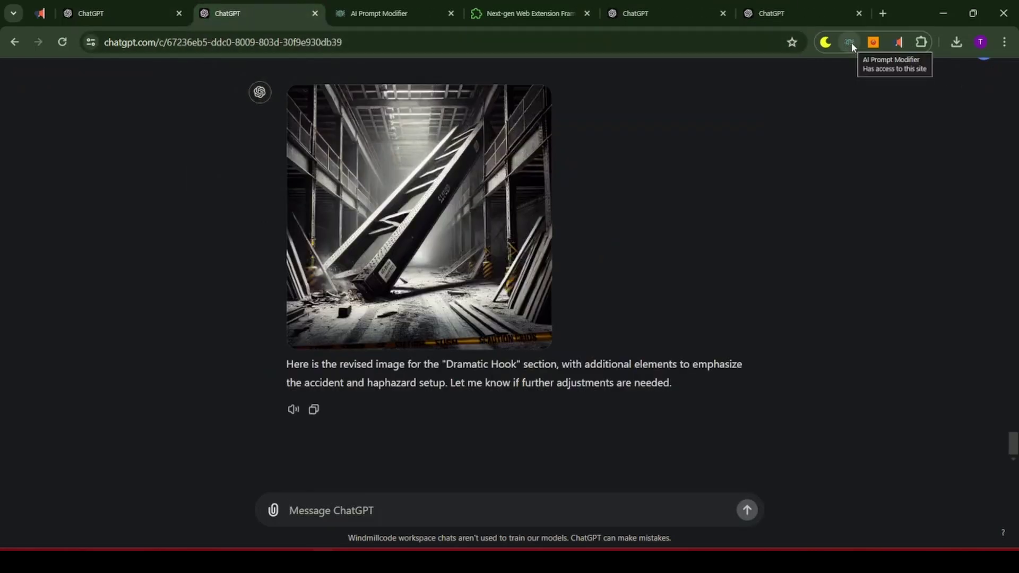
{"action": "key", "text": "alt+Tab"}
{"action": "left_click", "coordinate": [217, 174]}
{"action": "key", "text": "ctrl+Home"}
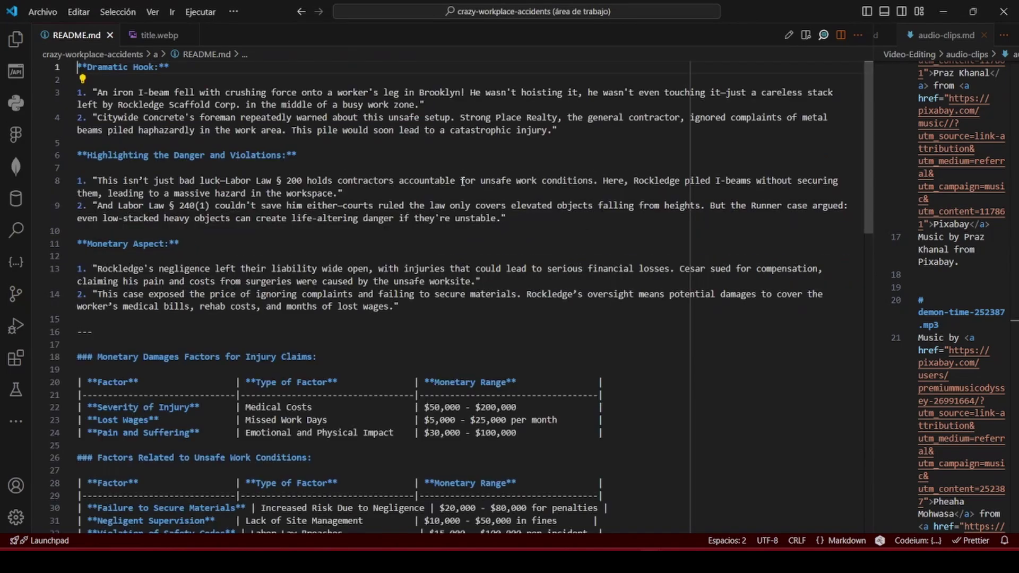
{"action": "left_click_drag", "start_coordinate": [571, 132], "coordinate": [79, 67]}
{"action": "key", "text": "ctrl+c"}
{"action": "key", "text": "alt+Tab"}
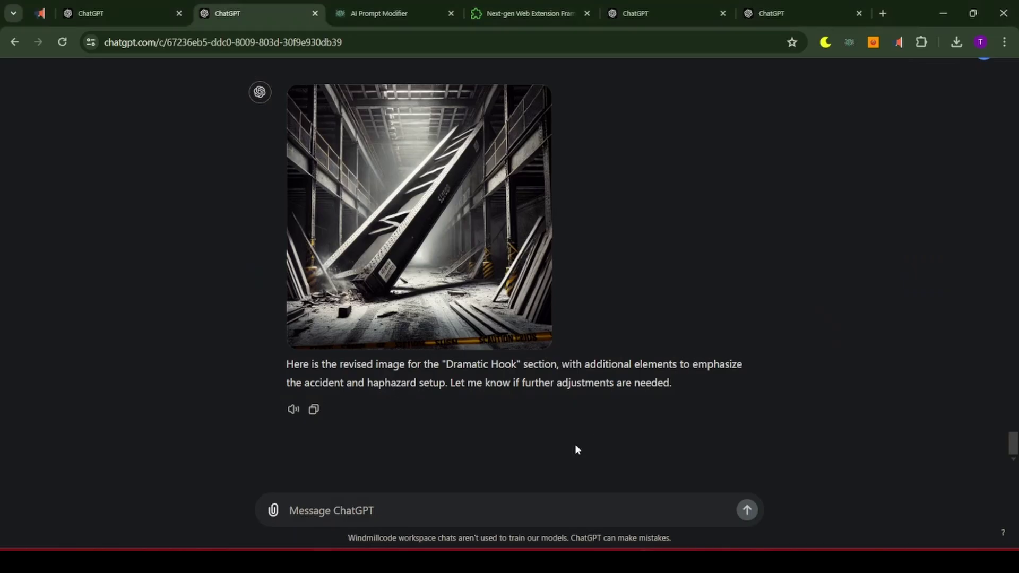
{"action": "key", "text": "ctrl+v"}
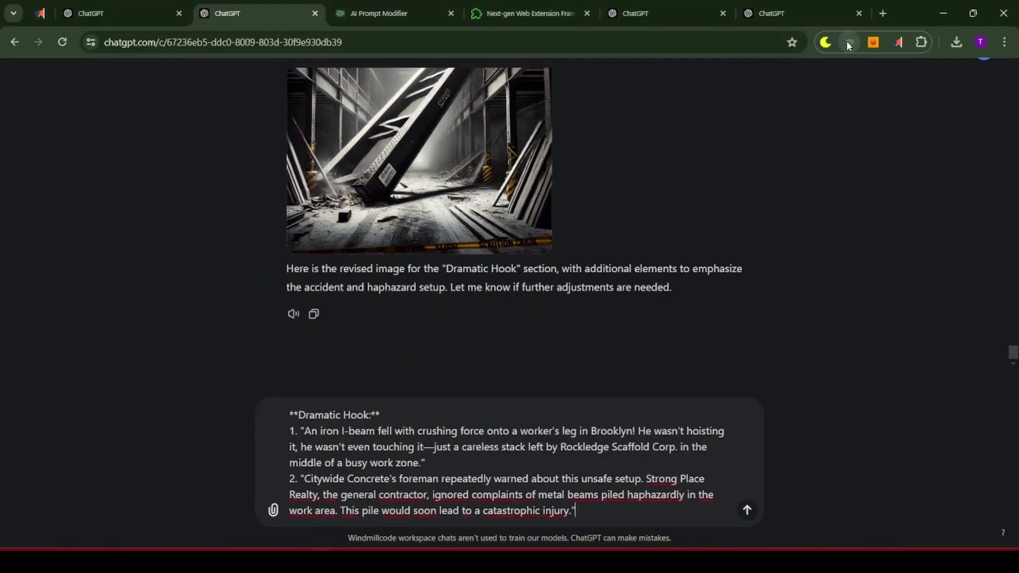
{"action": "left_click", "coordinate": [849, 42]}
{"action": "left_click", "coordinate": [773, 436]}
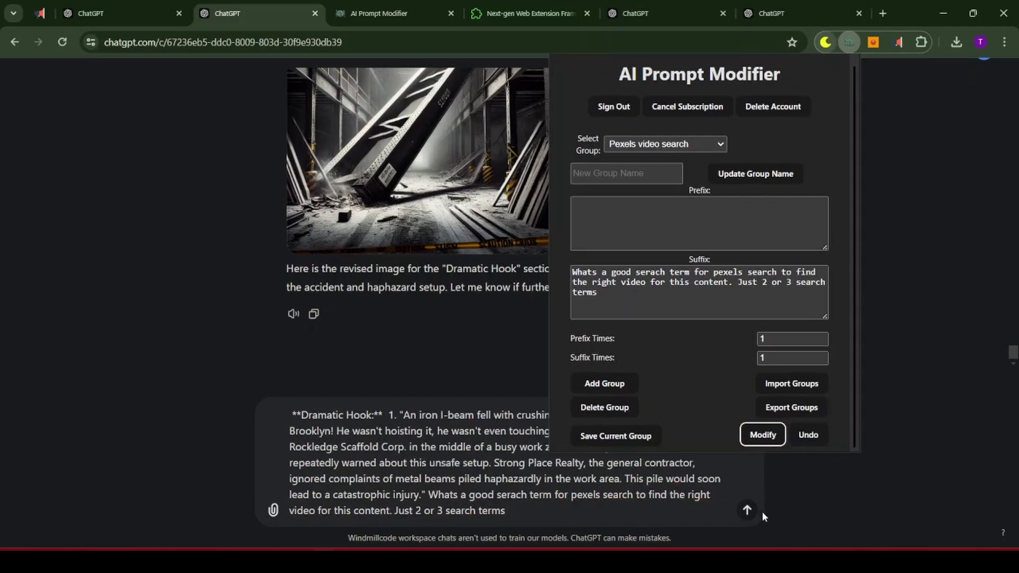
{"action": "left_click", "coordinate": [747, 510]}
Step: Send the Highlighting the Danger and Violations section to the stacked I-beams chat with the same request
{"action": "left_click", "coordinate": [647, 13]}
{"action": "key", "text": "alt+Tab"}
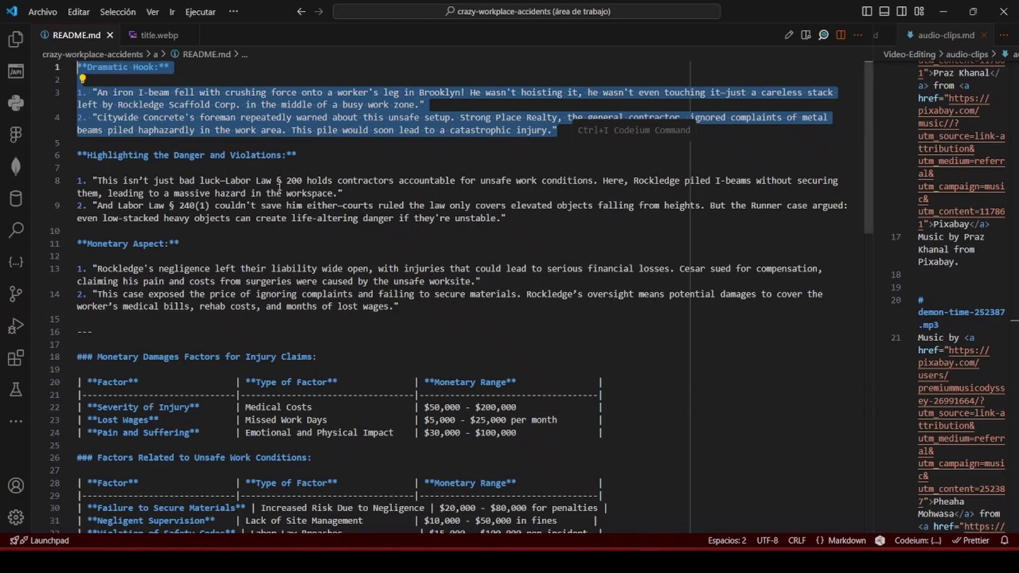
{"action": "left_click_drag", "start_coordinate": [525, 220], "coordinate": [78, 155]}
{"action": "key", "text": "ctrl+c"}
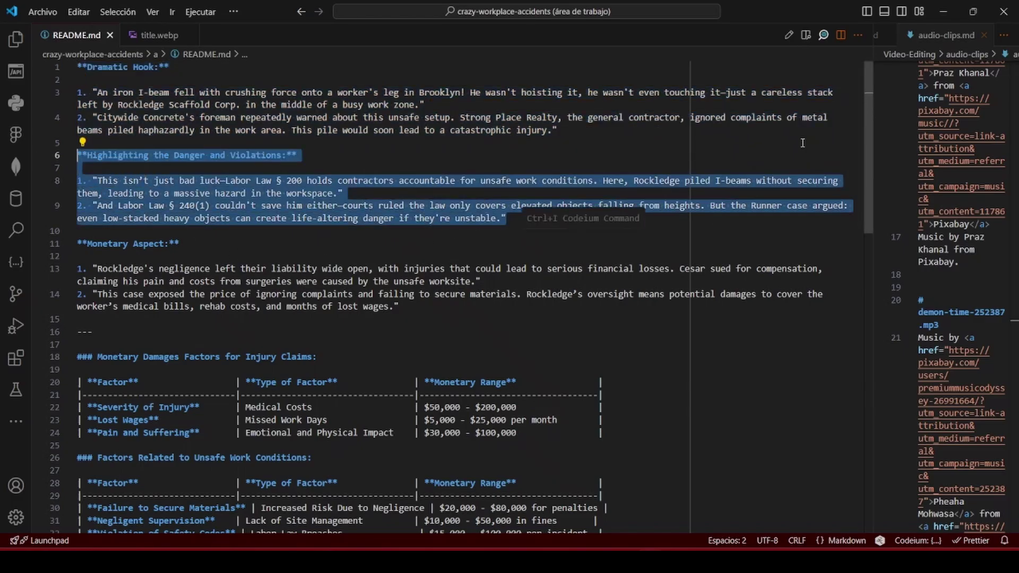
{"action": "key", "text": "alt+Tab"}
{"action": "left_click", "coordinate": [848, 44]}
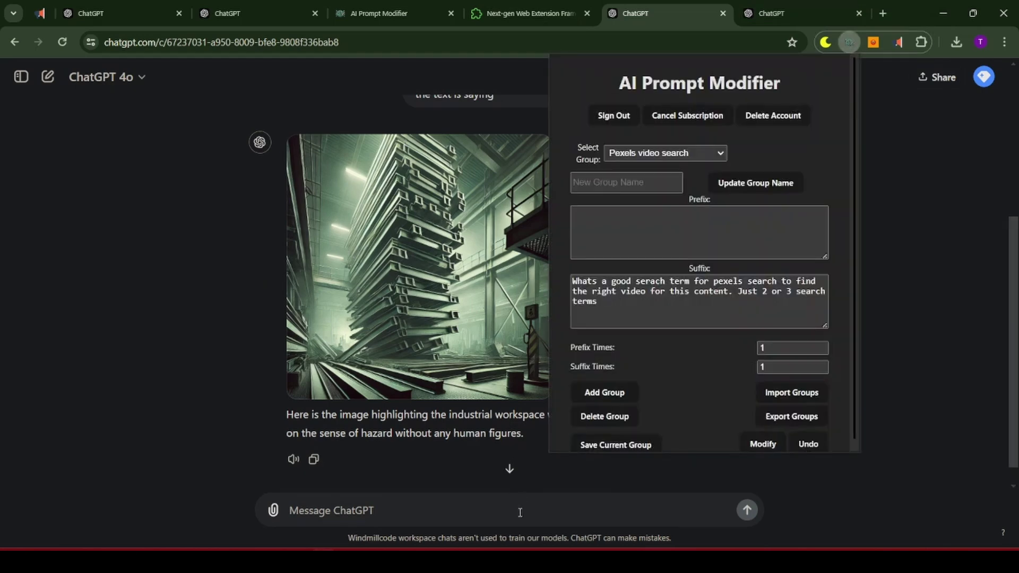
{"action": "left_click", "coordinate": [849, 43]}
{"action": "key", "text": "ctrl+v"}
{"action": "left_click", "coordinate": [849, 44]}
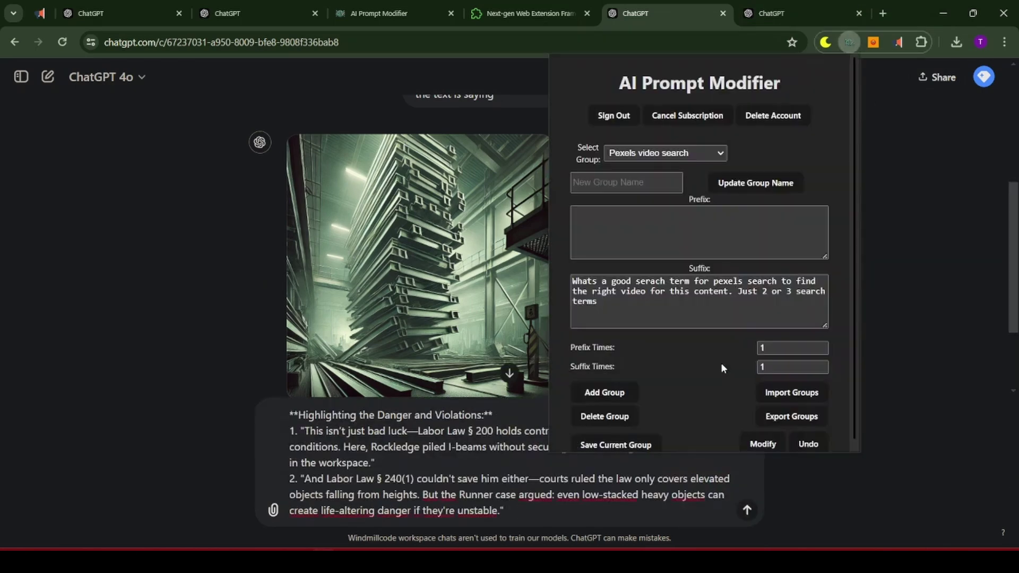
{"action": "scroll", "coordinate": [721, 362], "scroll_direction": "down", "scroll_amount": 1}
{"action": "left_click", "coordinate": [763, 434]}
{"action": "left_click", "coordinate": [756, 507]}
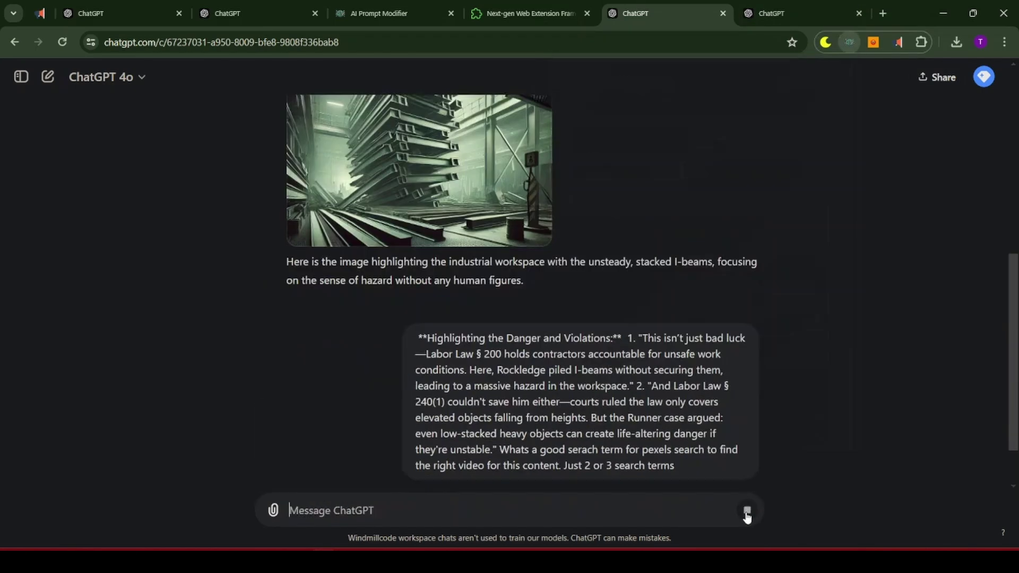
{"action": "key", "text": "alt+Tab"}
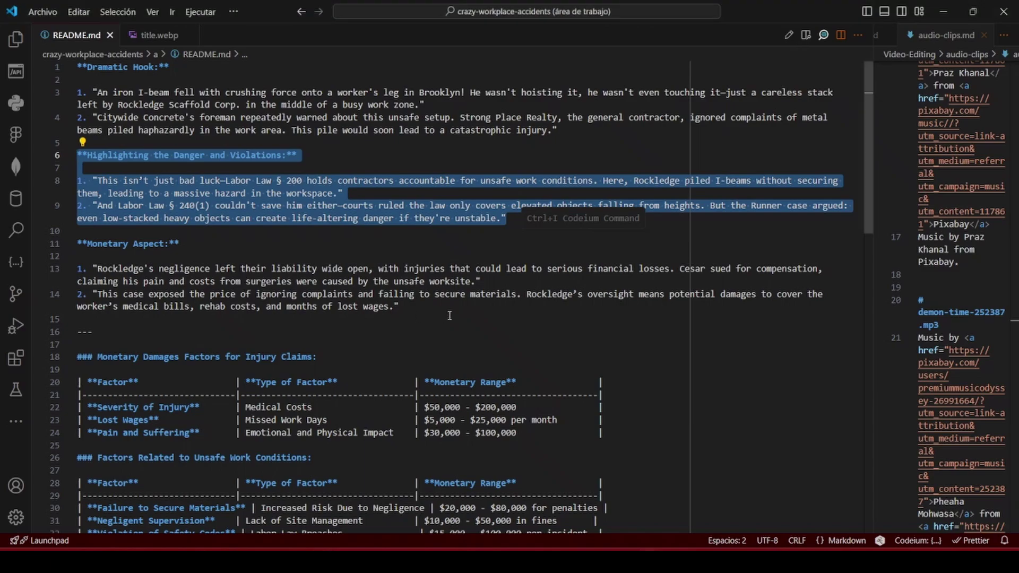
Step: Send the Monetary Aspect section with the Pexels search-term request
{"action": "left_click_drag", "start_coordinate": [450, 316], "coordinate": [93, 245]}
{"action": "key", "text": "ctrl+c"}
{"action": "key", "text": "alt+Tab"}
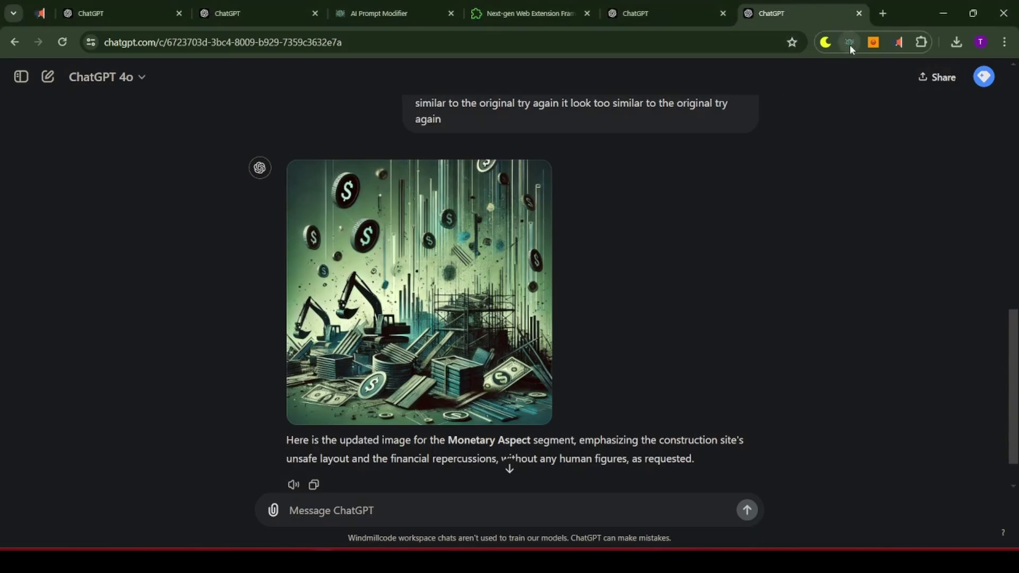
{"action": "left_click", "coordinate": [507, 511]}
{"action": "key", "text": "ctrl+v"}
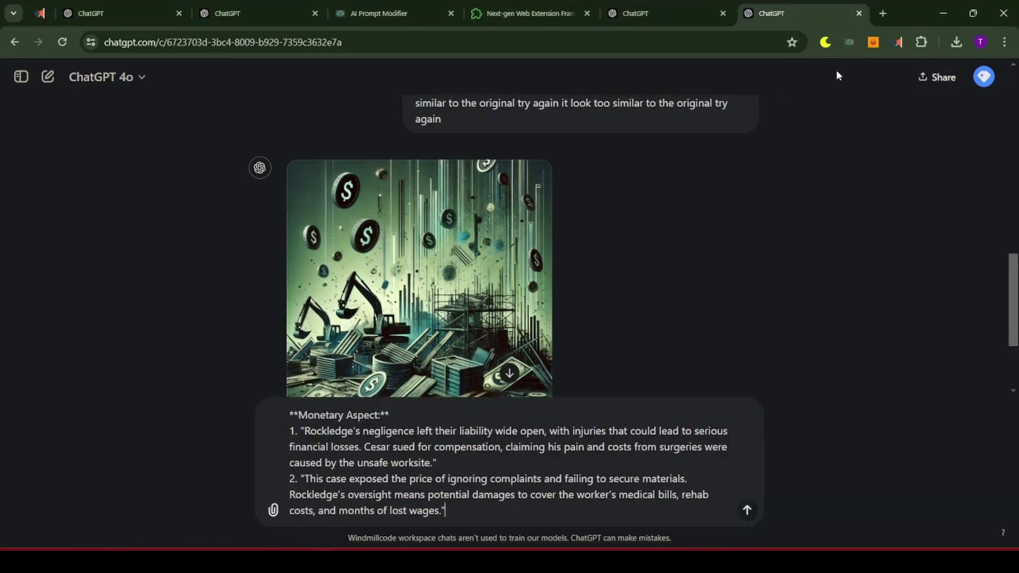
{"action": "left_click", "coordinate": [849, 43]}
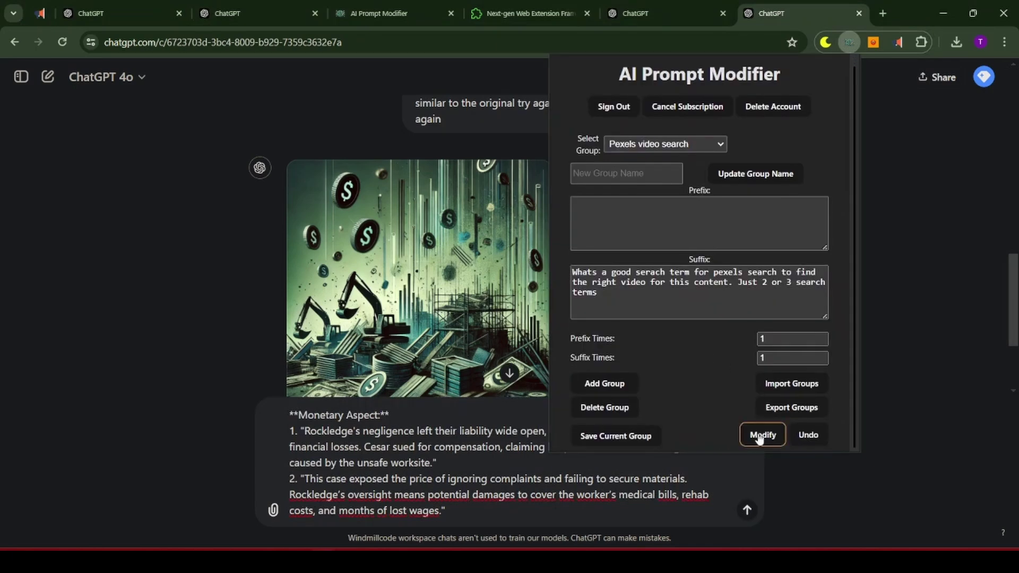
{"action": "left_click", "coordinate": [760, 436]}
{"action": "left_click", "coordinate": [746, 510]}
Step: Review each chat's suggested search terms, ending on the Crushed by Falling Metal Beam chat
{"action": "left_click", "coordinate": [100, 12]}
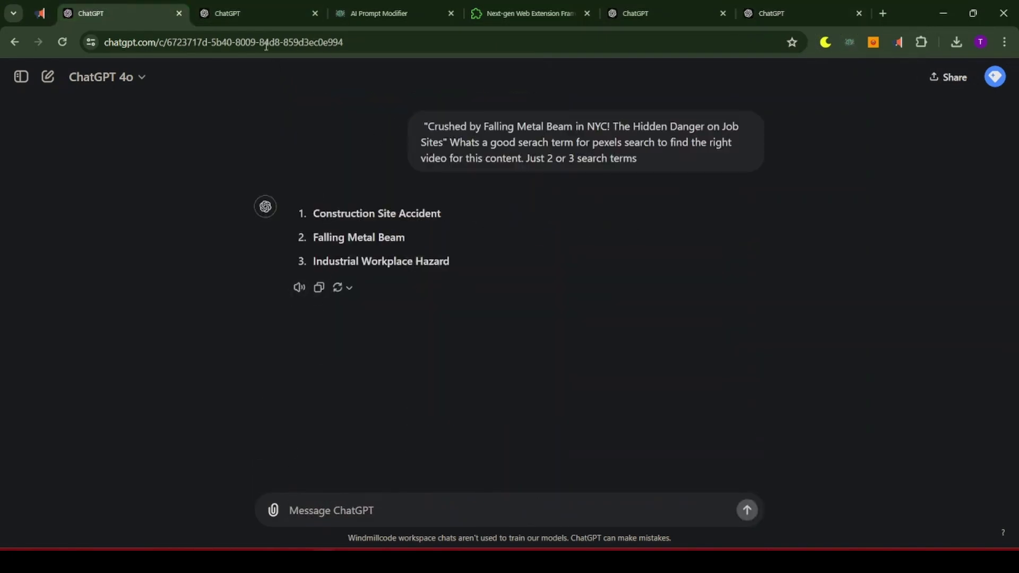
{"action": "left_click", "coordinate": [249, 10]}
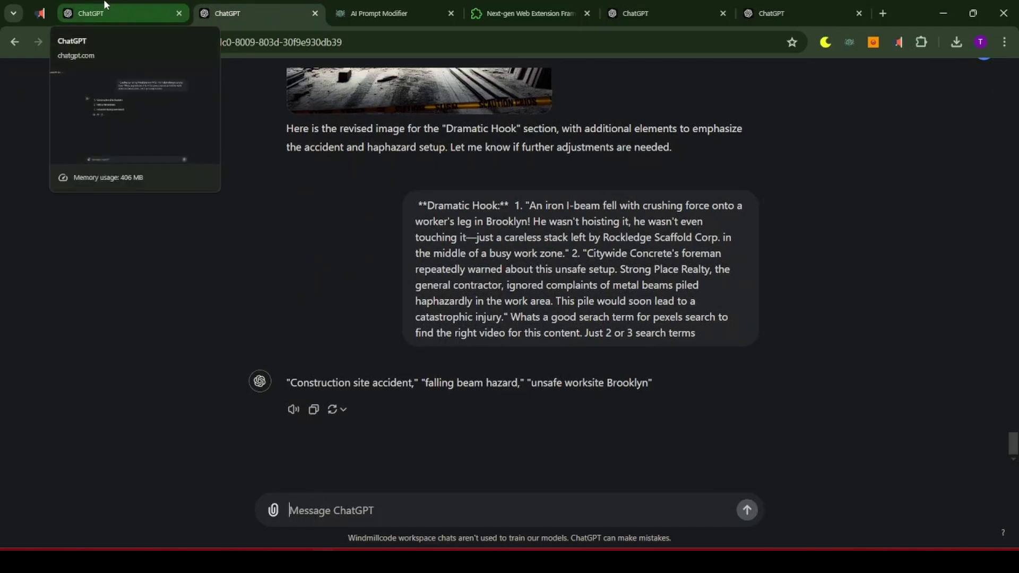
{"action": "left_click", "coordinate": [105, 5]}
{"action": "left_click", "coordinate": [203, 5]}
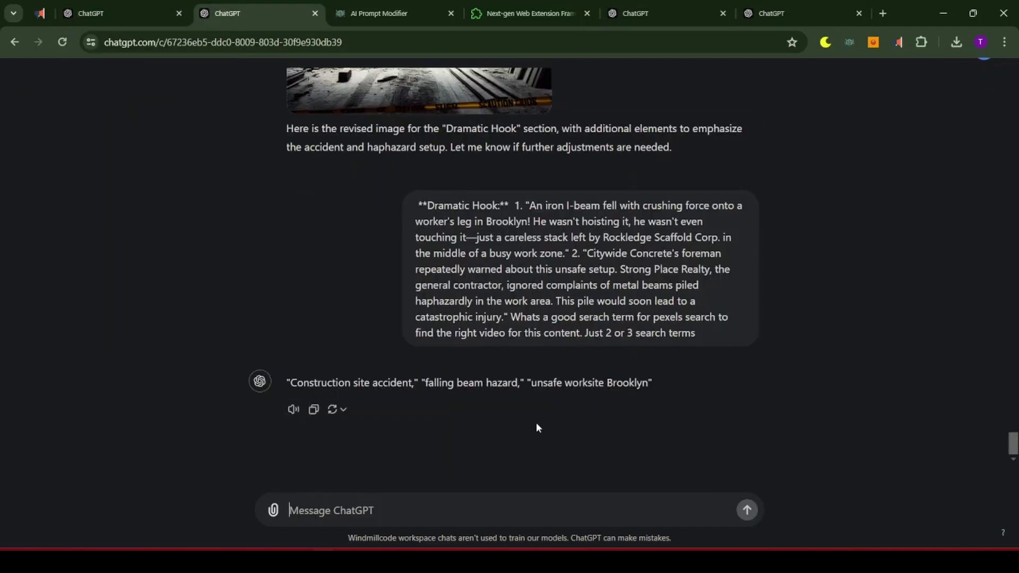
{"action": "left_click", "coordinate": [616, 7]}
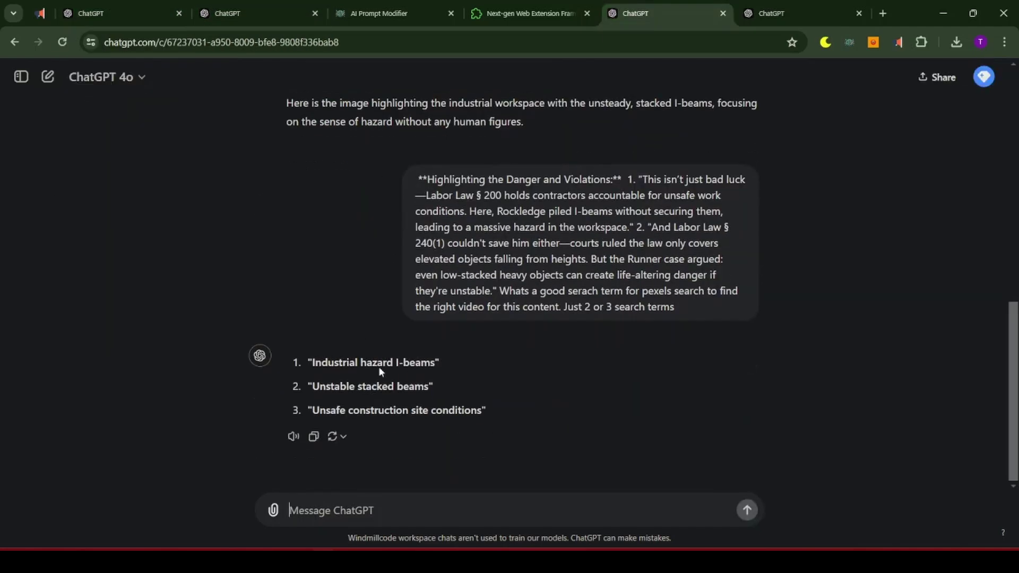
{"action": "left_click", "coordinate": [746, 4]}
{"action": "left_click", "coordinate": [106, 13]}
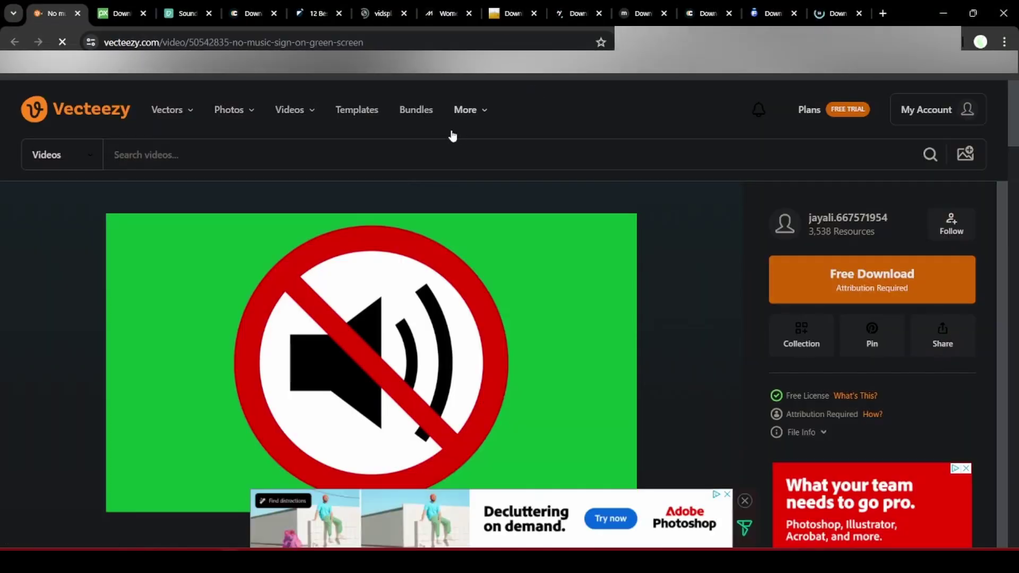
Step: Search Vecteezy videos for 'Construction Site Accident', copied from the README's search terms
{"action": "mouse_move", "coordinate": [452, 136]}
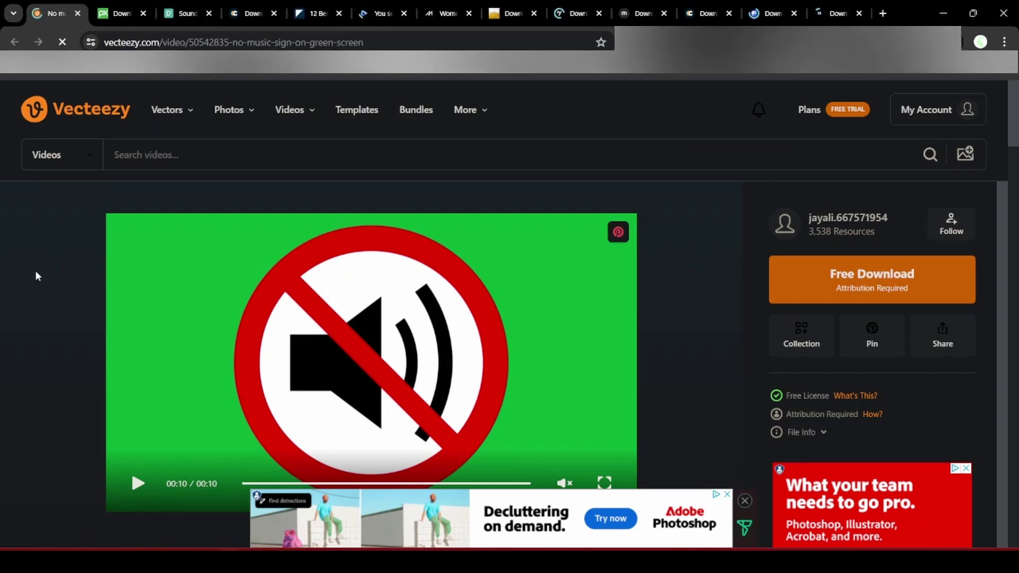
{"action": "left_click", "coordinate": [131, 5]}
{"action": "left_click", "coordinate": [194, 8]}
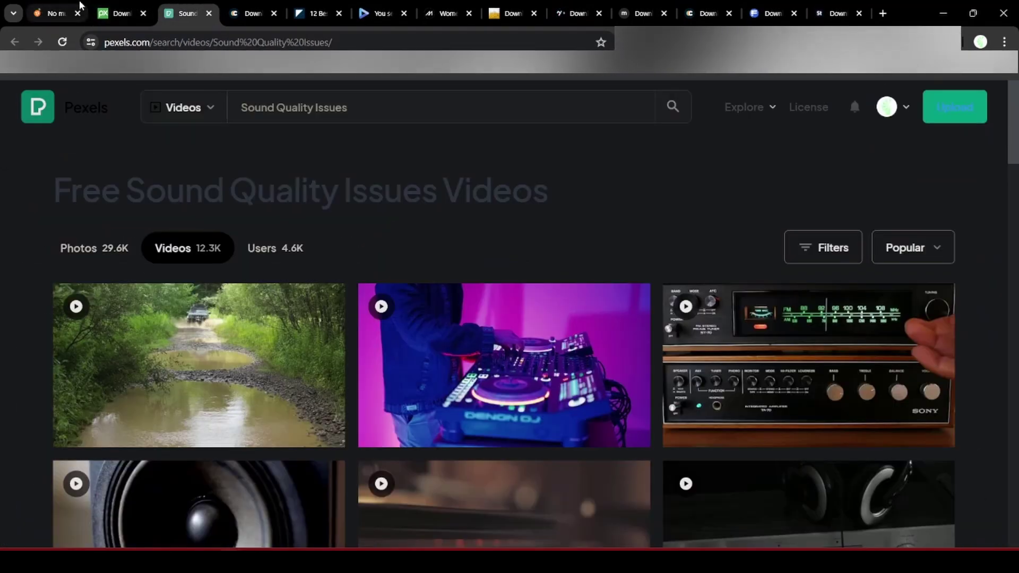
{"action": "left_click", "coordinate": [55, 13]}
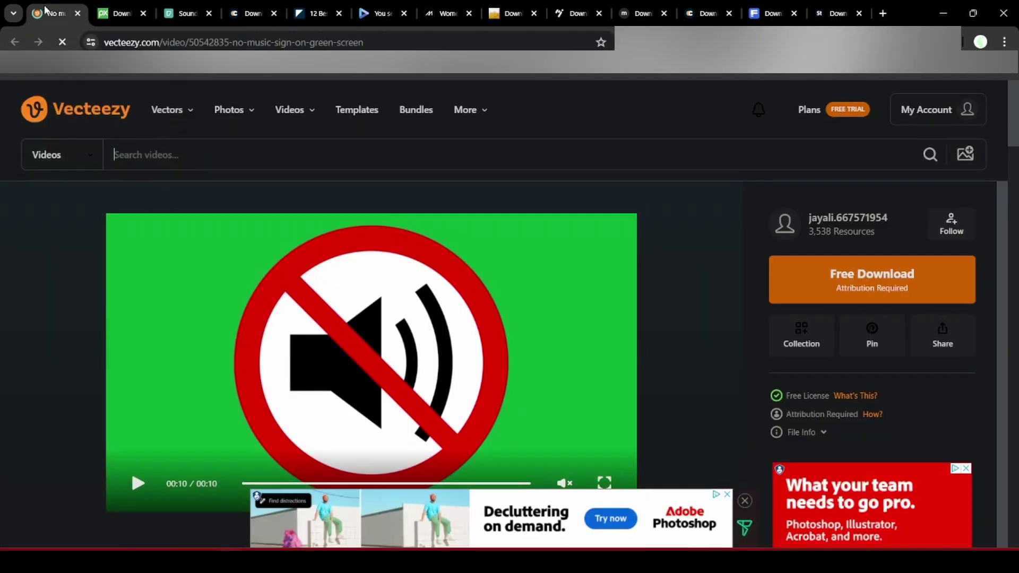
{"action": "key", "text": "alt+Tab"}
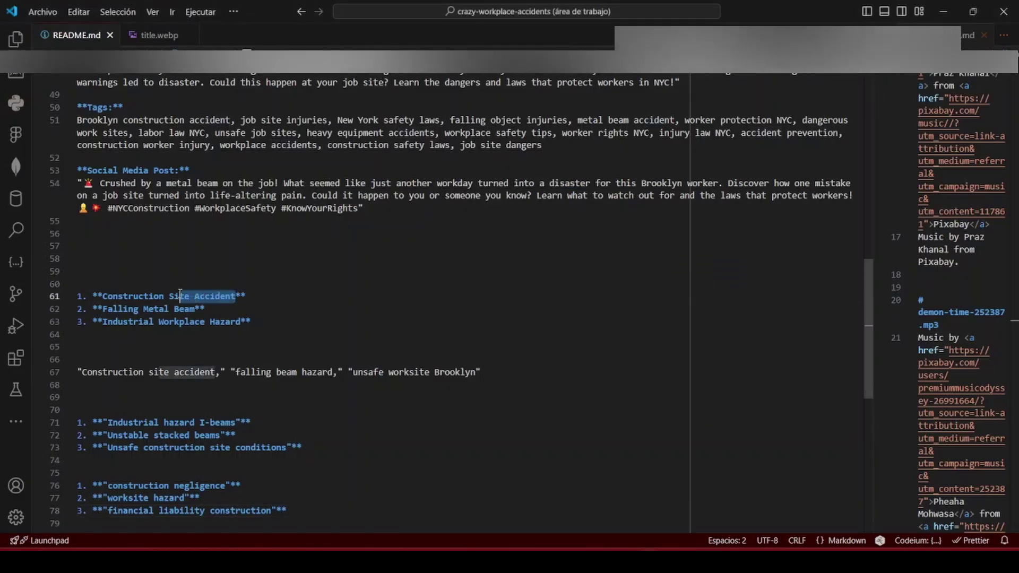
{"action": "left_click_drag", "start_coordinate": [180, 296], "coordinate": [102, 296]}
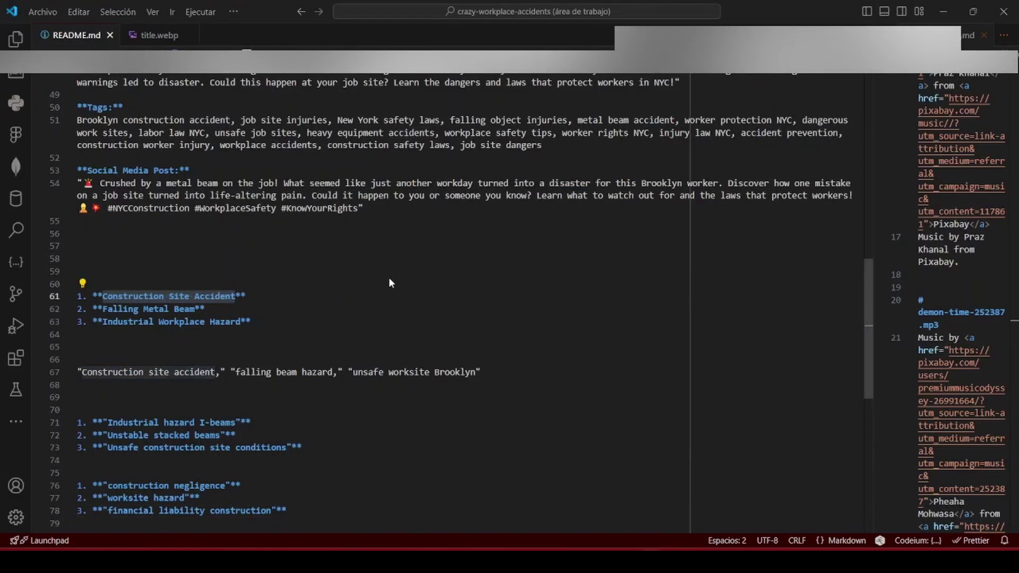
{"action": "key", "text": "alt+Tab"}
{"action": "left_click", "coordinate": [301, 154]}
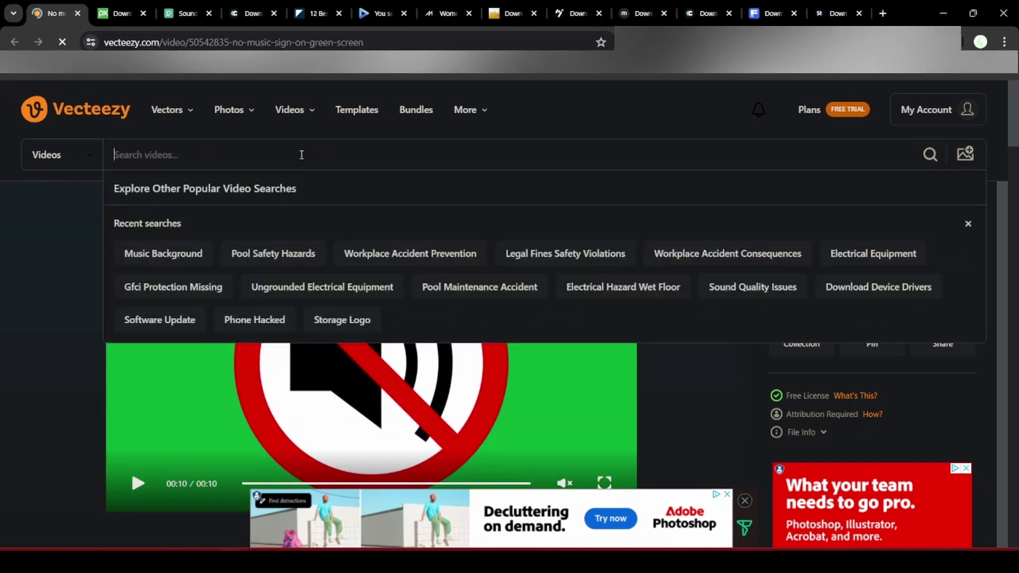
{"action": "key", "text": "Return"}
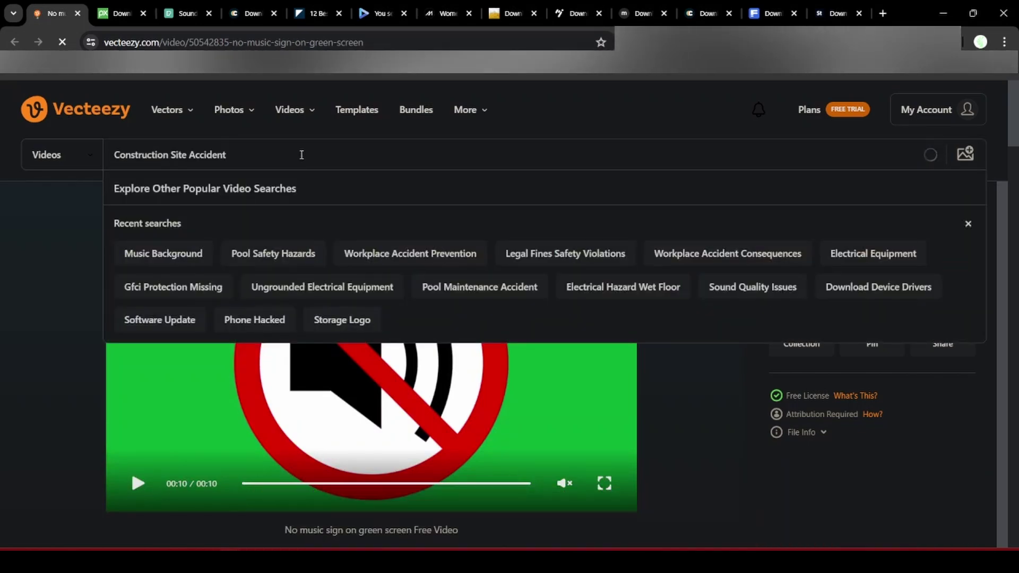
Step: Search Vecteezy videos for 'construction site accident metal beam'
{"action": "scroll", "coordinate": [530, 287], "scroll_direction": "down", "scroll_amount": 3}
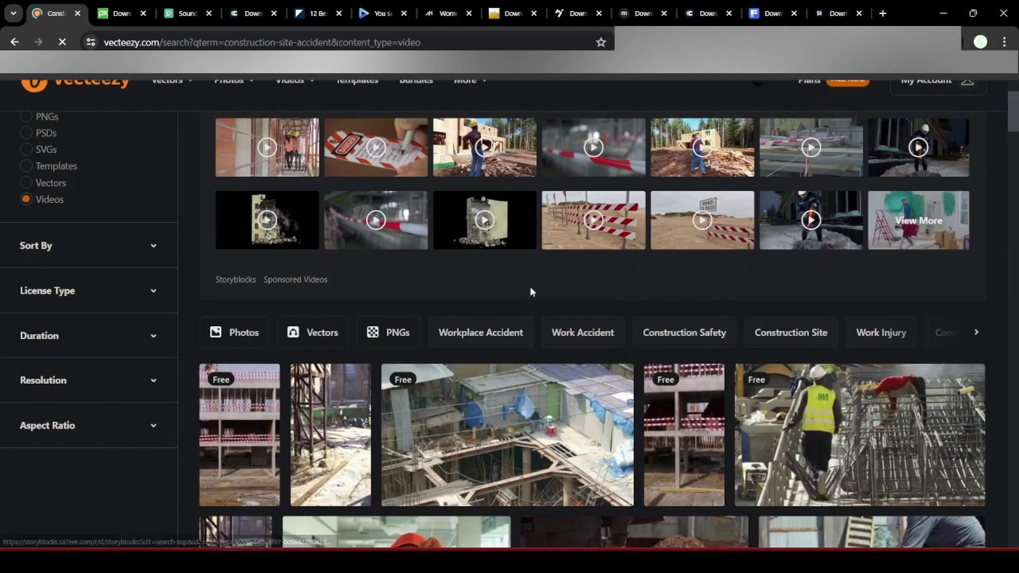
{"action": "scroll", "coordinate": [513, 334], "scroll_direction": "down", "scroll_amount": 2}
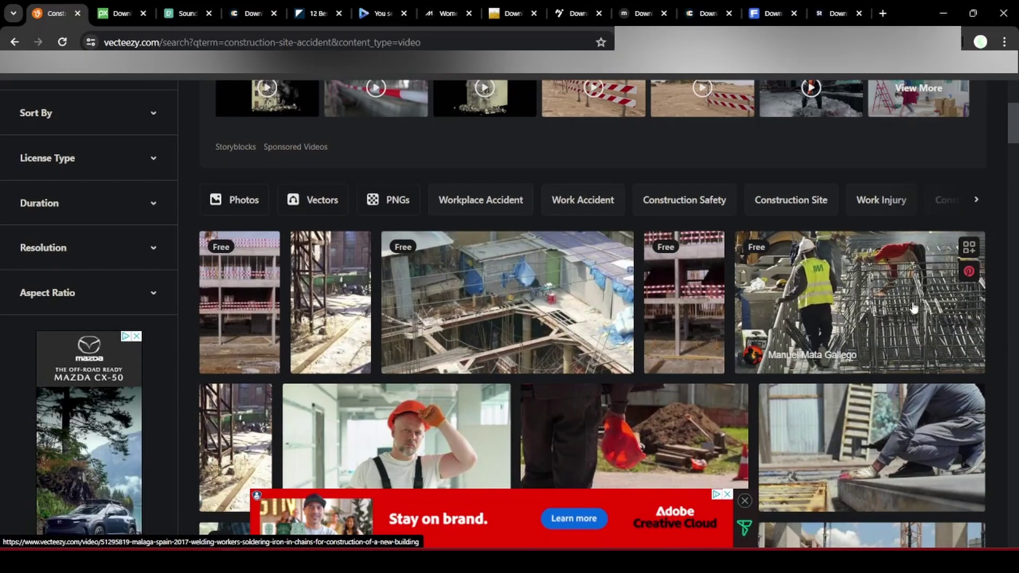
{"action": "scroll", "coordinate": [849, 266], "scroll_direction": "down", "scroll_amount": 1}
{"action": "scroll", "coordinate": [797, 241], "scroll_direction": "down", "scroll_amount": 2}
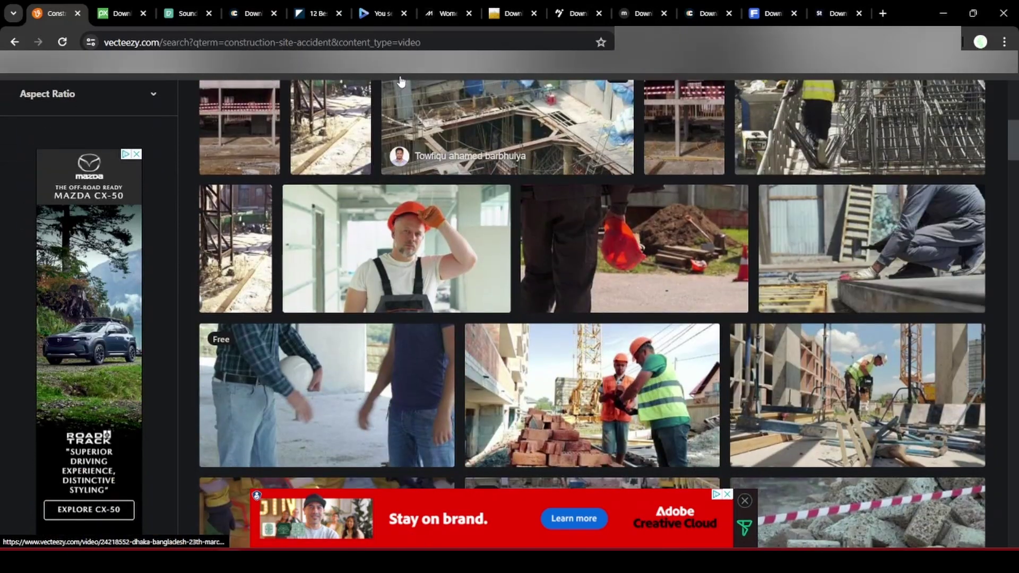
{"action": "scroll", "coordinate": [387, 91], "scroll_direction": "up", "scroll_amount": 5}
{"action": "left_click", "coordinate": [290, 159]}
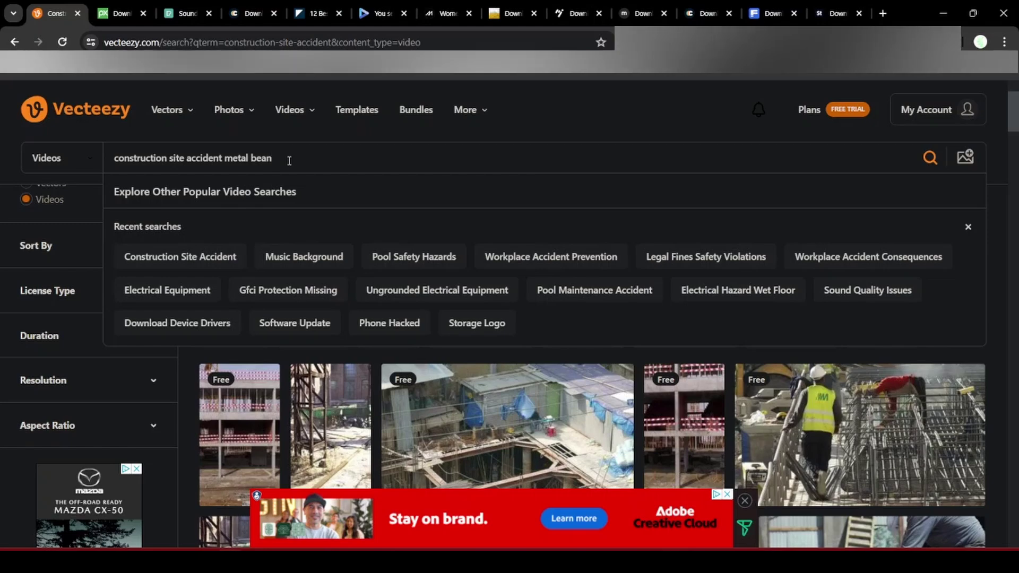
{"action": "type", "text": "metal beam"}
{"action": "key", "text": "Return"}
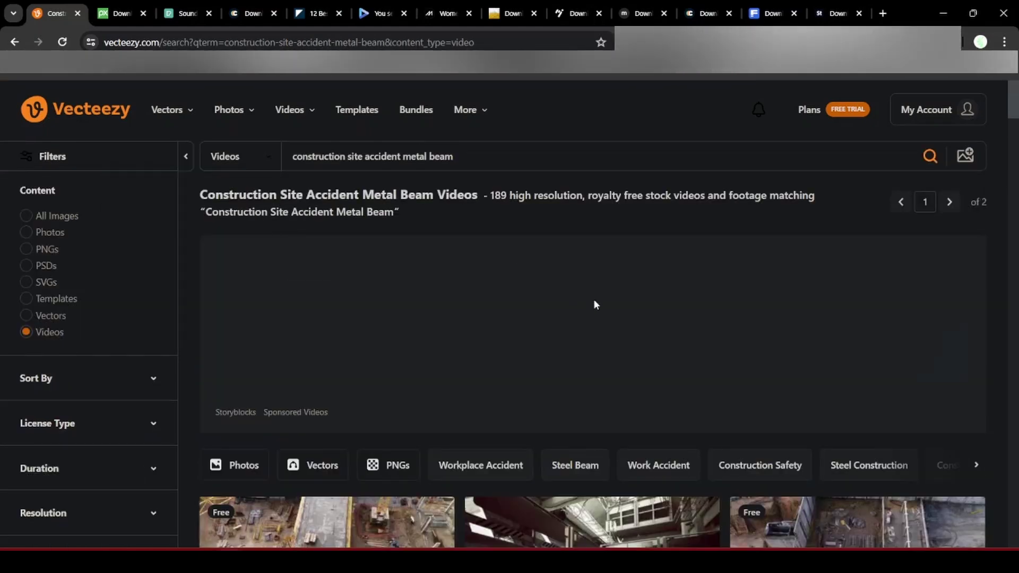
Step: Replace 'metal' with 'i' to search 'construction site accident i beam' and browse the 187 clips
{"action": "scroll", "coordinate": [596, 303], "scroll_direction": "down", "scroll_amount": 5}
{"action": "scroll", "coordinate": [595, 303], "scroll_direction": "down", "scroll_amount": 8}
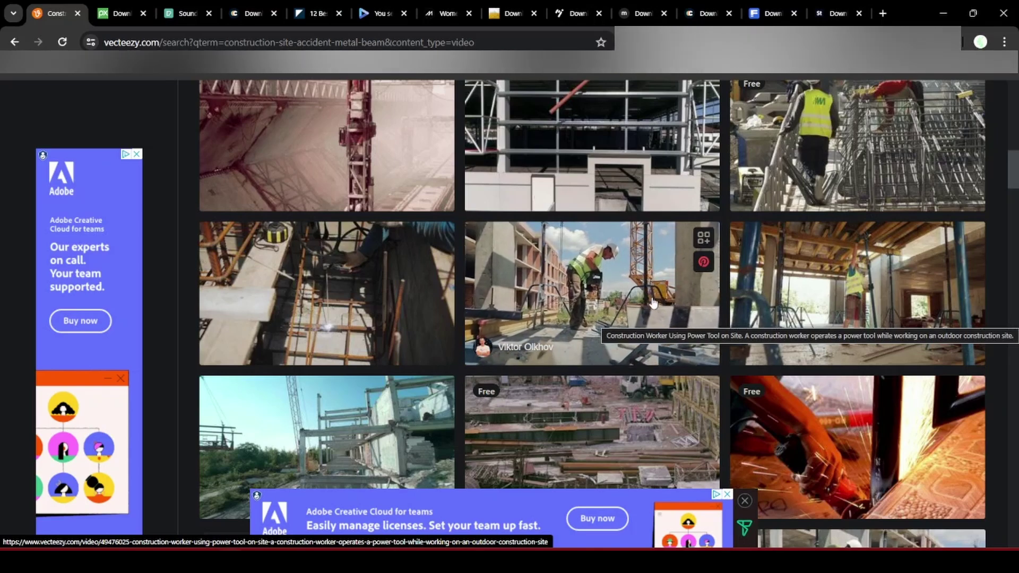
{"action": "scroll", "coordinate": [922, 480], "scroll_direction": "down", "scroll_amount": 6}
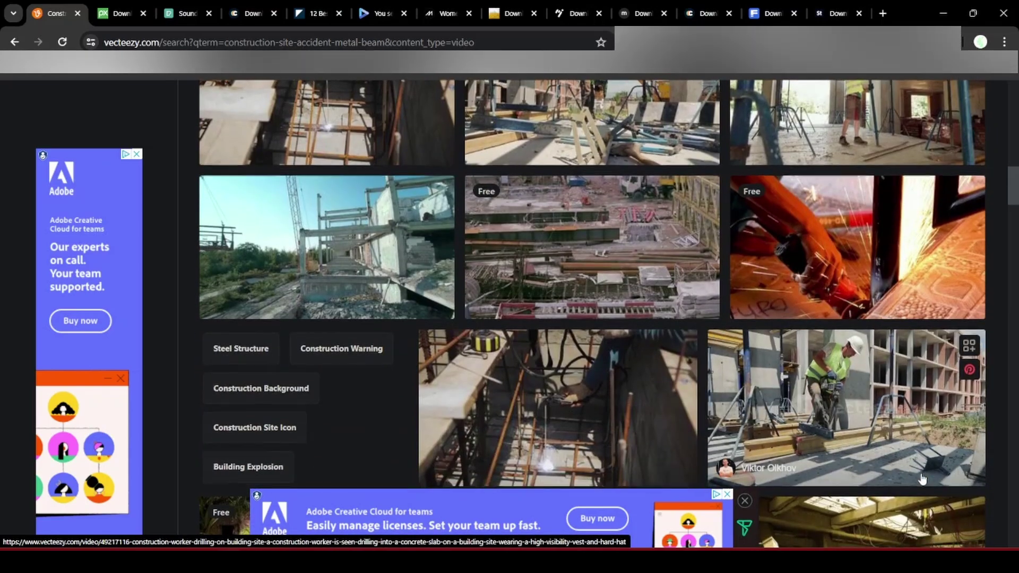
{"action": "scroll", "coordinate": [921, 479], "scroll_direction": "down", "scroll_amount": 7}
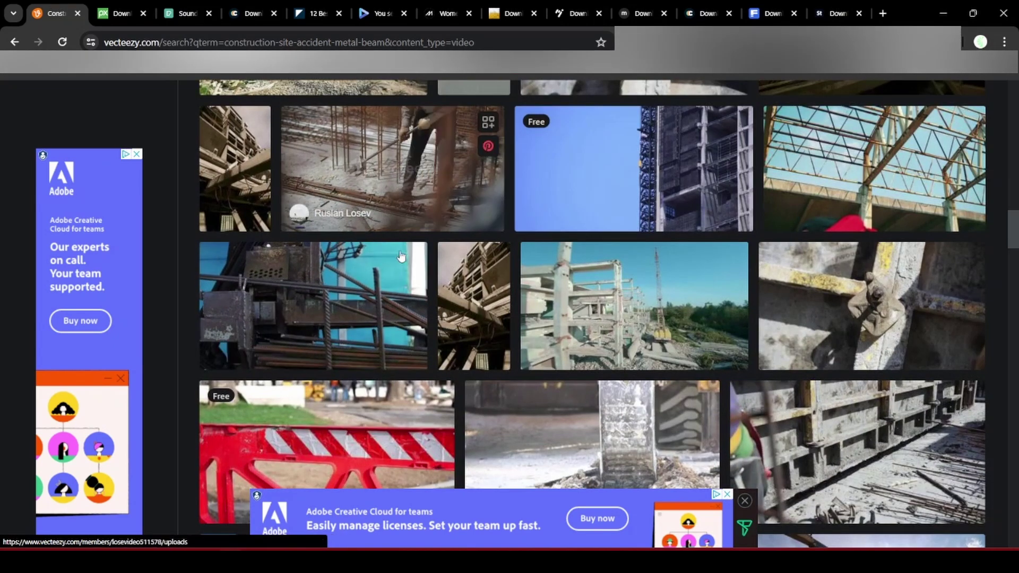
{"action": "scroll", "coordinate": [622, 328], "scroll_direction": "down", "scroll_amount": 3}
{"action": "scroll", "coordinate": [849, 403], "scroll_direction": "down", "scroll_amount": 2}
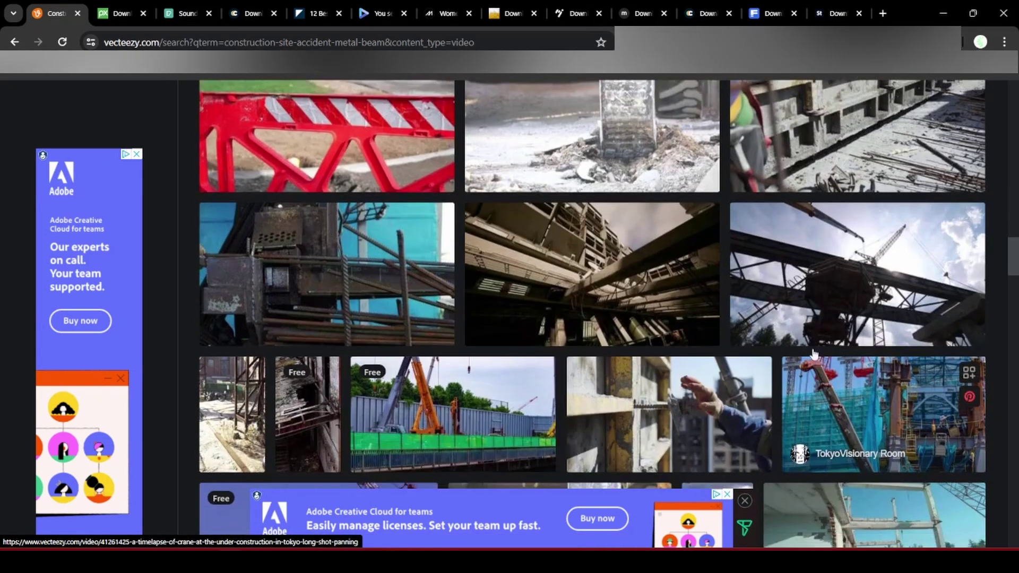
{"action": "scroll", "coordinate": [313, 106], "scroll_direction": "up", "scroll_amount": 5}
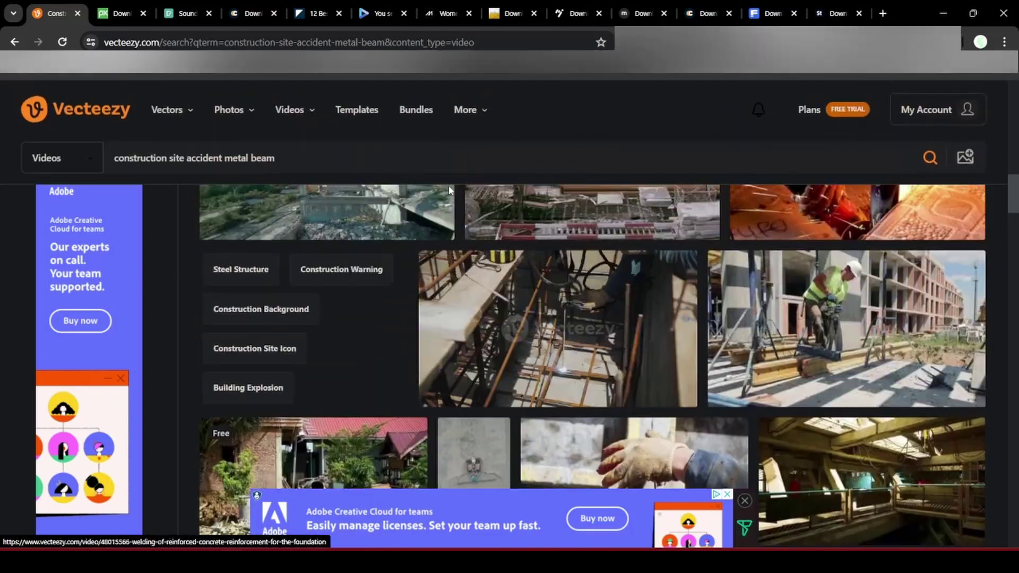
{"action": "left_click", "coordinate": [347, 149]}
{"action": "key", "text": "ctrl+Left"}
{"action": "key", "text": "ctrl+shift+Left"}
{"action": "key", "text": "BackSpace"}
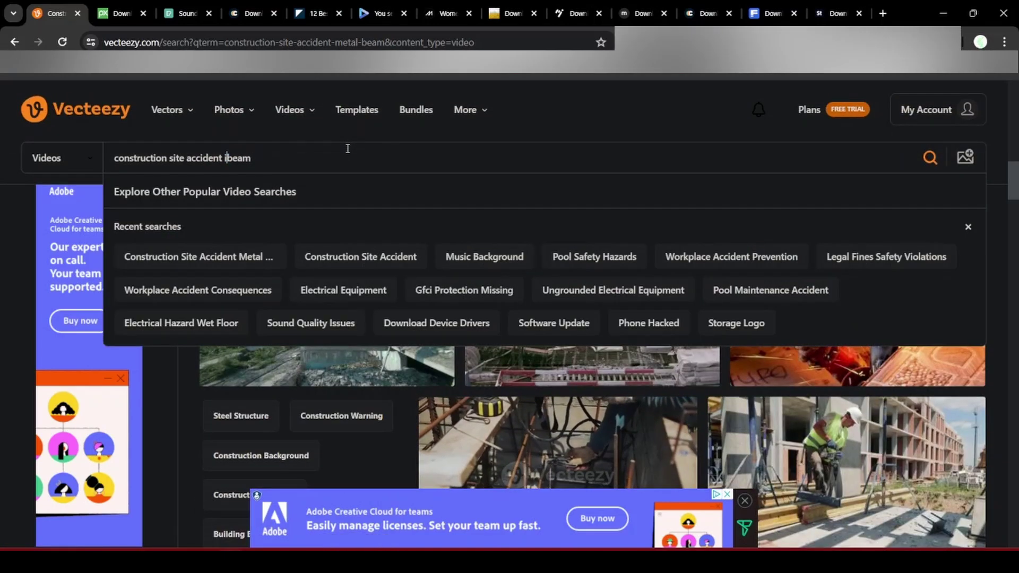
{"action": "type", "text": "i-"}
{"action": "key", "text": "Return"}
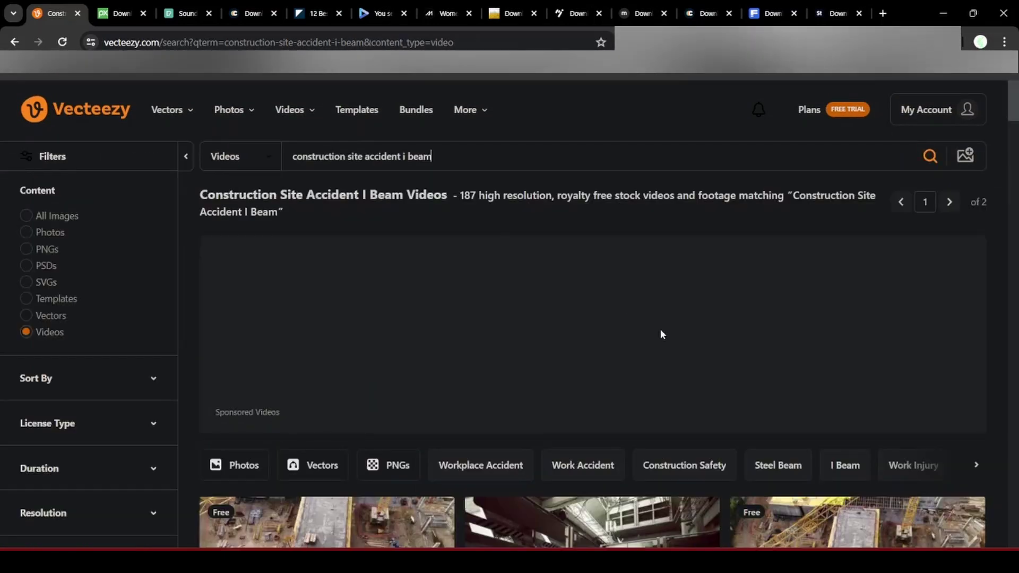
{"action": "scroll", "coordinate": [661, 329], "scroll_direction": "down", "scroll_amount": 5}
{"action": "scroll", "coordinate": [308, 325], "scroll_direction": "down", "scroll_amount": 1}
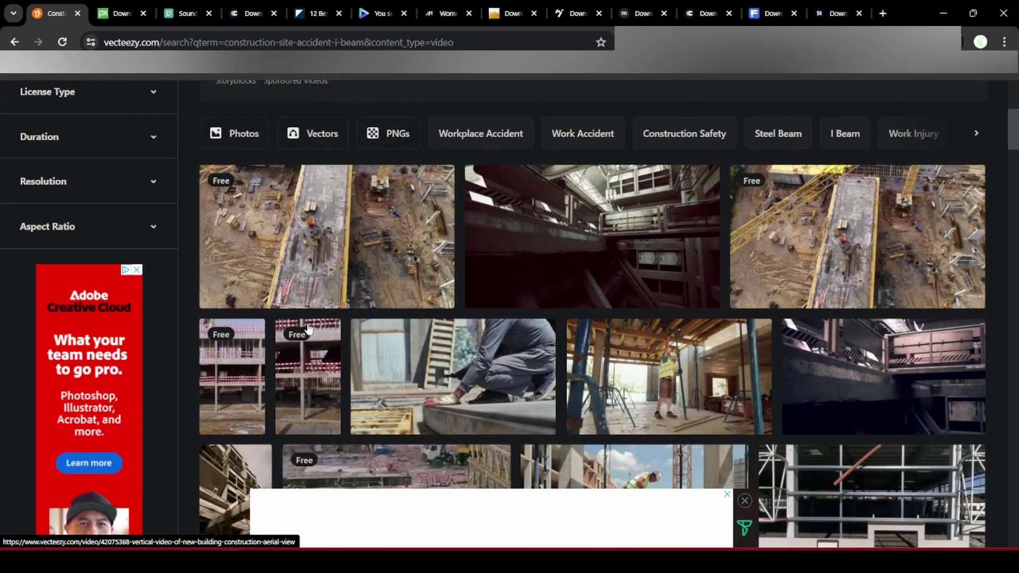
{"action": "scroll", "coordinate": [307, 325], "scroll_direction": "up", "scroll_amount": 5}
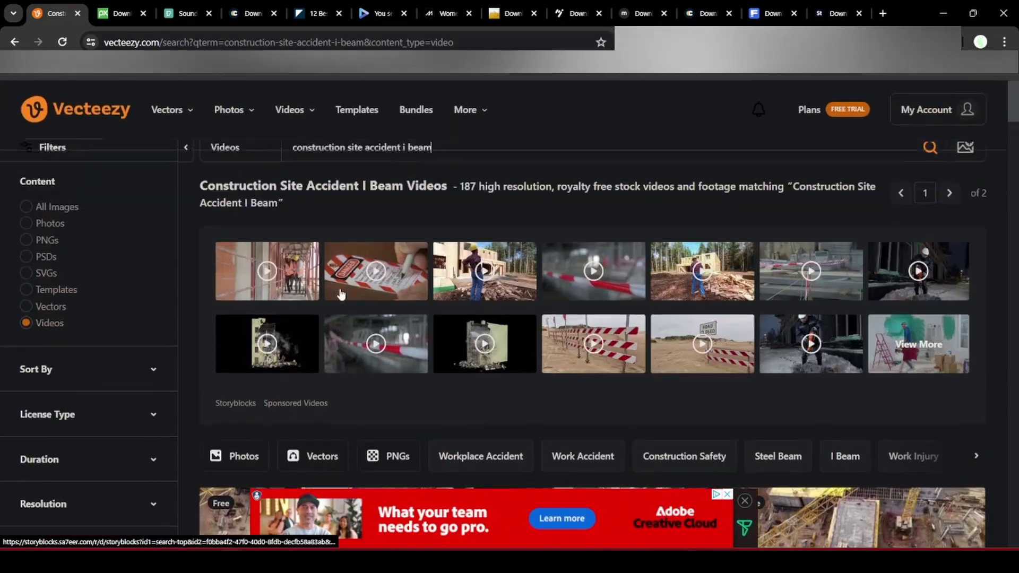
Step: Copy the i beam query and run it as a Pixabay video search, browsing the free clips
{"action": "left_click", "coordinate": [442, 155]}
{"action": "key", "text": "ctrl+c"}
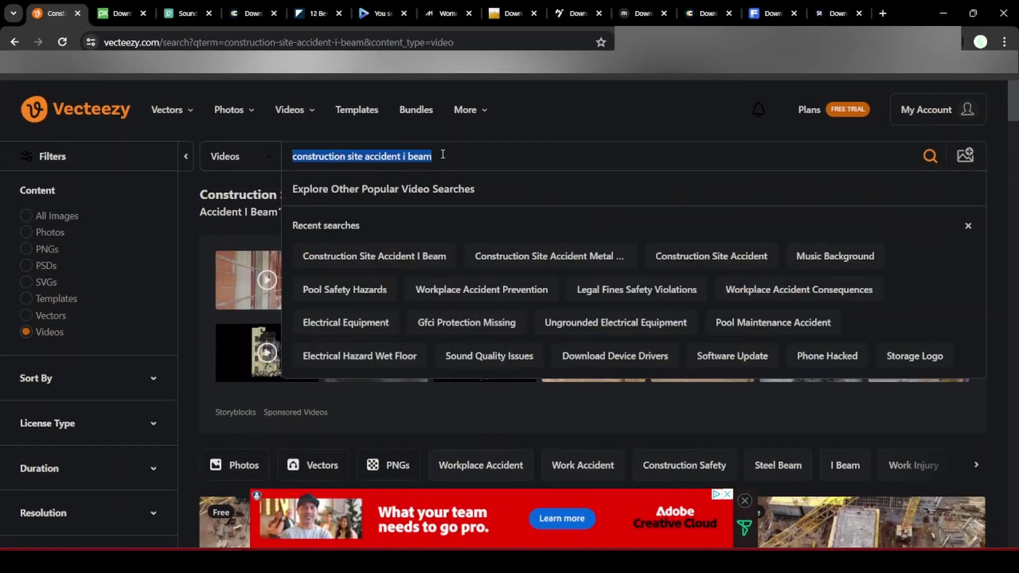
{"action": "left_click", "coordinate": [135, 8]}
{"action": "triple_click", "coordinate": [333, 98]}
{"action": "key", "text": "ctrl+v"}
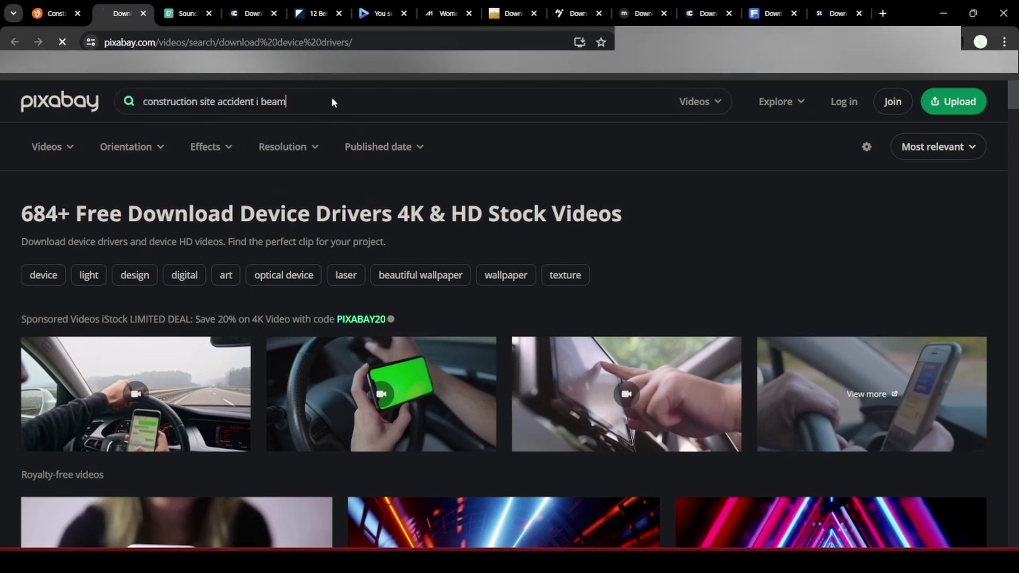
{"action": "key", "text": "Return"}
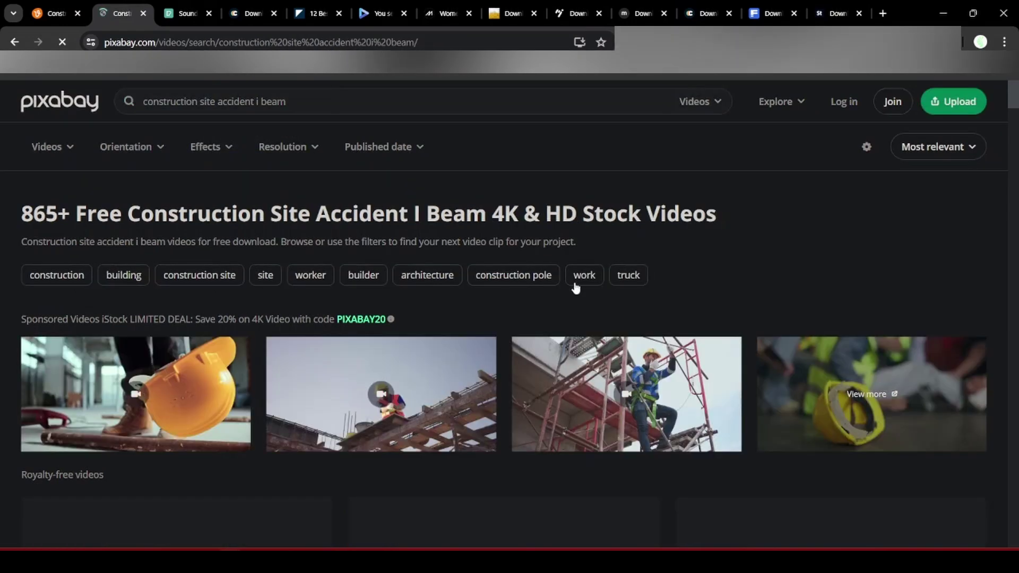
{"action": "scroll", "coordinate": [563, 289], "scroll_direction": "down", "scroll_amount": 3}
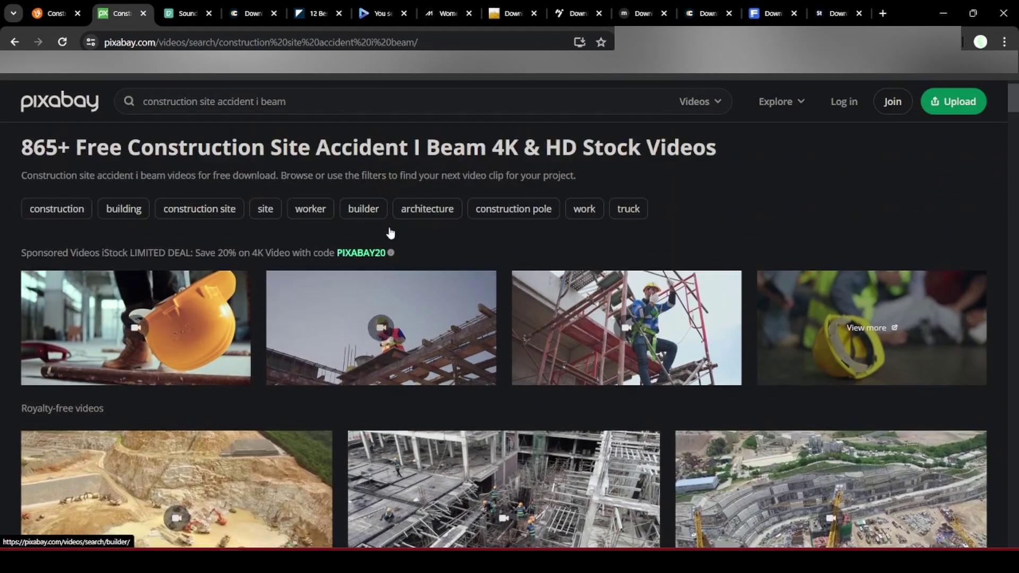
{"action": "scroll", "coordinate": [391, 229], "scroll_direction": "up", "scroll_amount": 2}
{"action": "scroll", "coordinate": [340, 355], "scroll_direction": "down", "scroll_amount": 4}
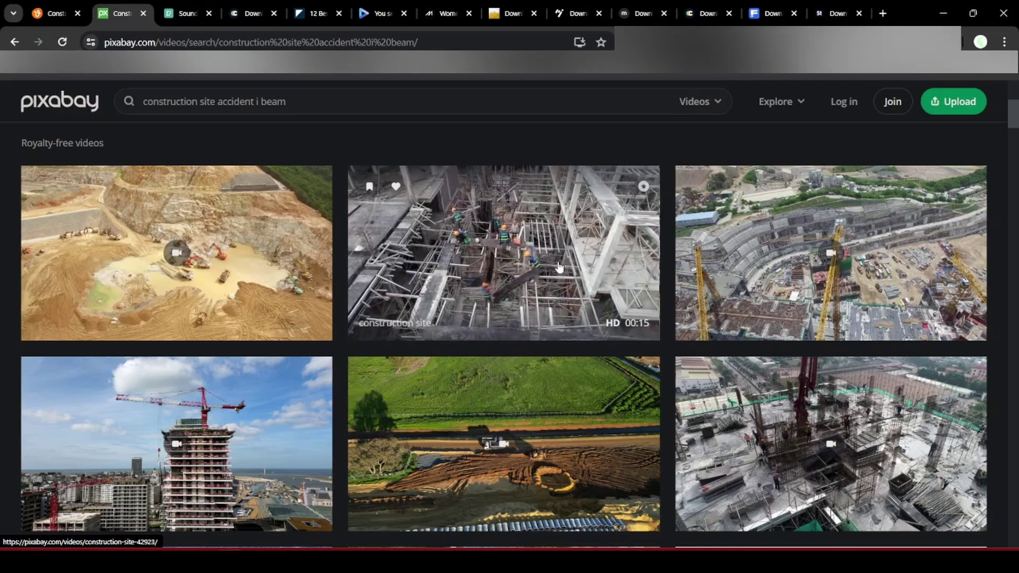
{"action": "mouse_move", "coordinate": [870, 509]}
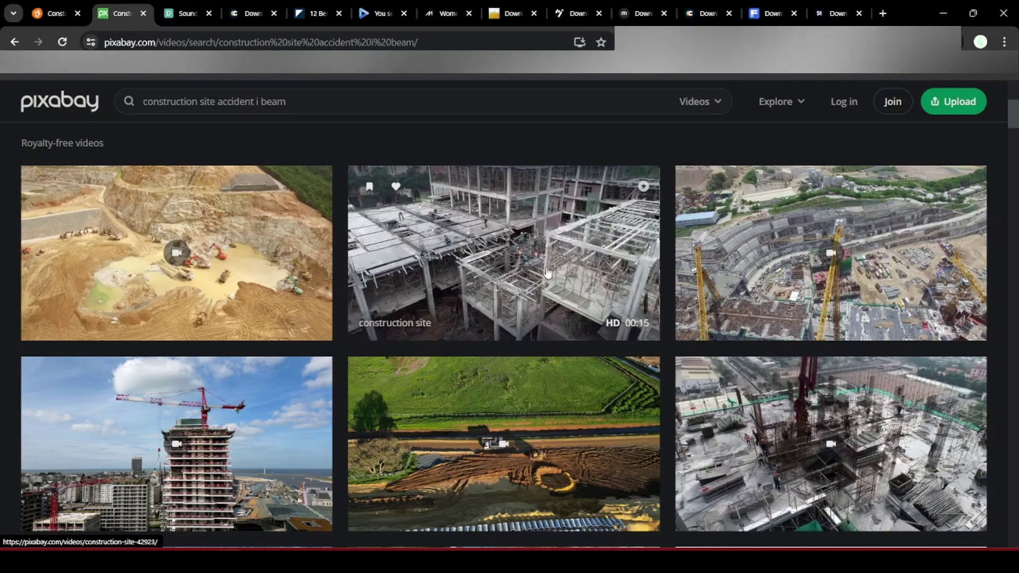
{"action": "mouse_move", "coordinate": [529, 312]}
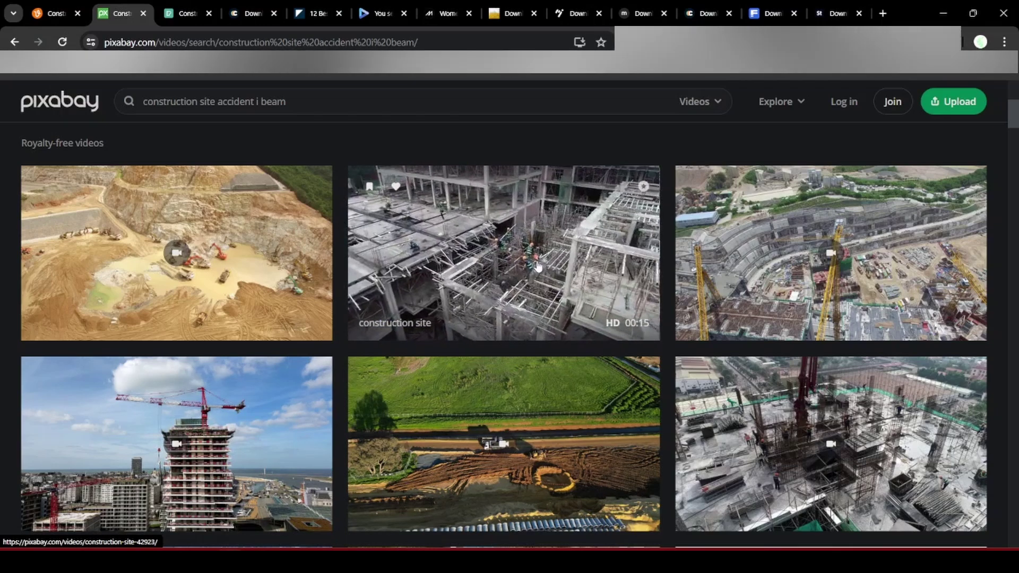
Step: Download the construction site I-beam clip from Pixabay at a chosen resolution
{"action": "left_click", "coordinate": [509, 259]}
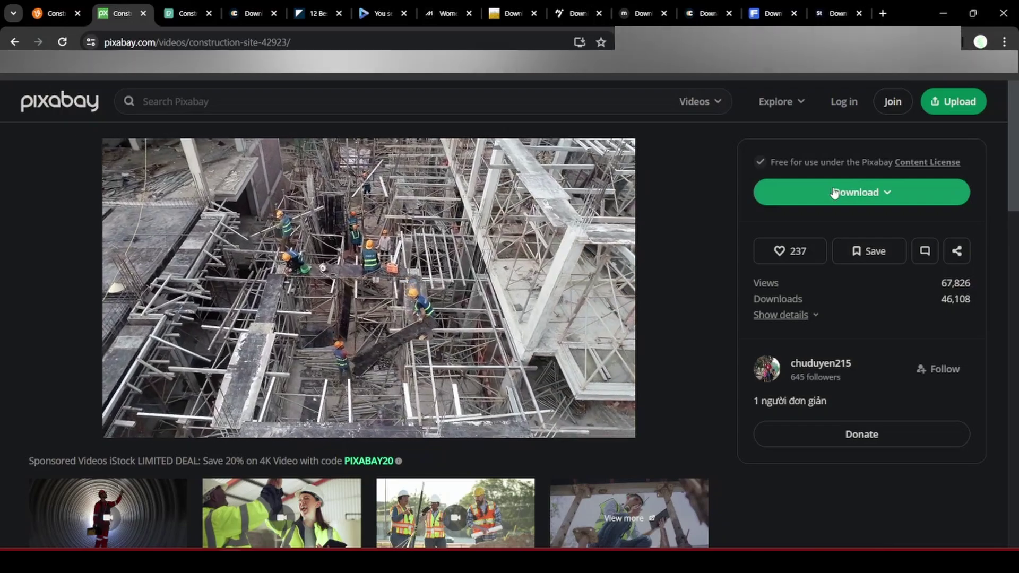
{"action": "left_click", "coordinate": [834, 193]}
{"action": "left_click", "coordinate": [810, 357]}
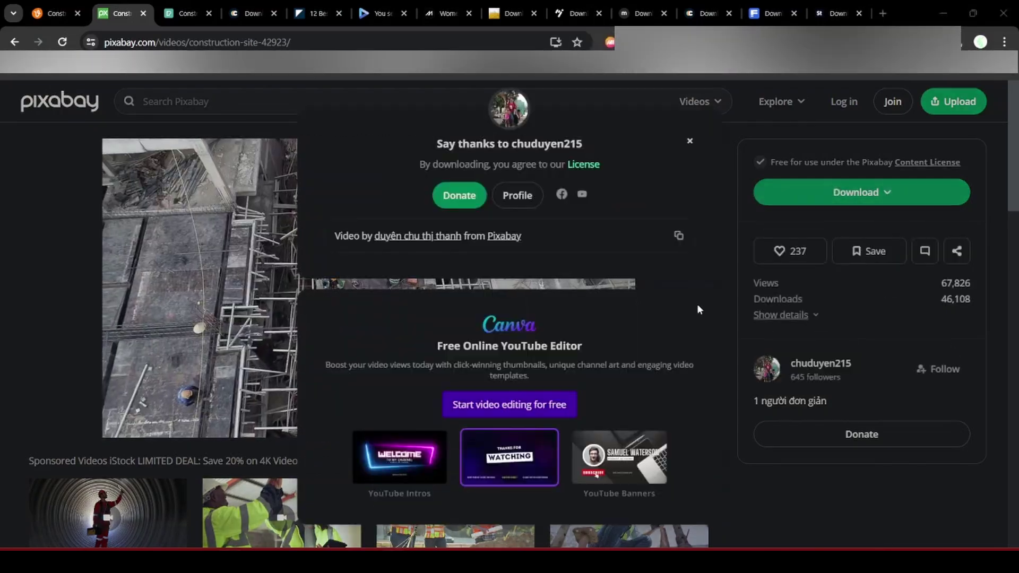
Step: Paste the clip's attribution into README.md and select the file name and attribution lines
{"action": "left_click", "coordinate": [678, 235]}
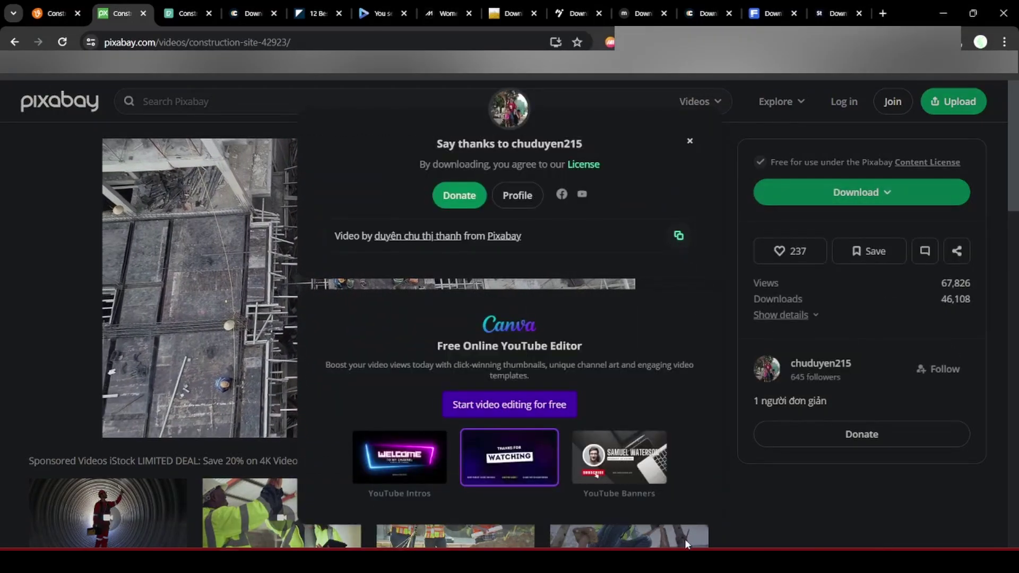
{"action": "key", "text": "alt+Tab"}
{"action": "key", "text": "ctrl+v"}
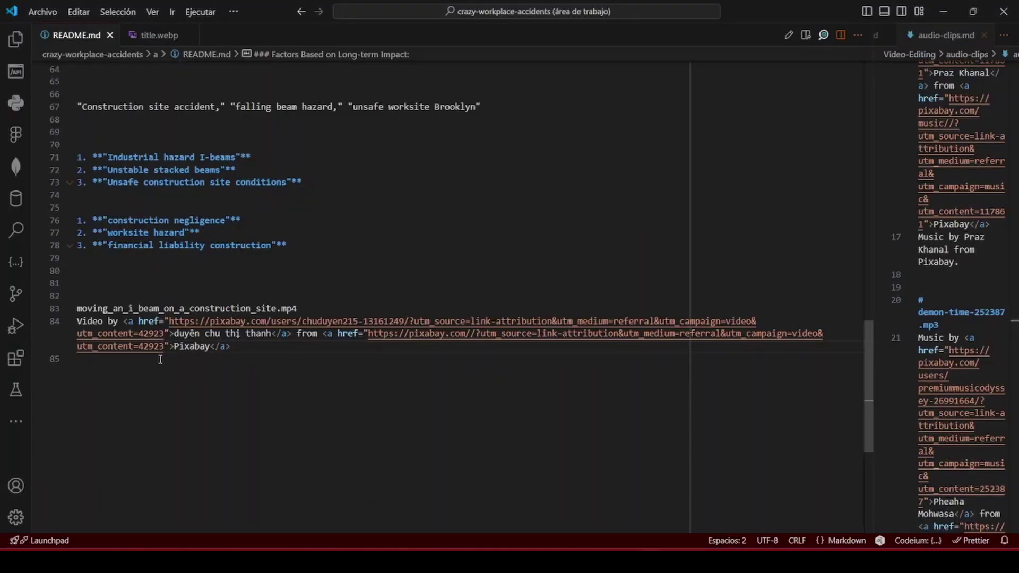
{"action": "left_click_drag", "start_coordinate": [263, 355], "coordinate": [56, 311]}
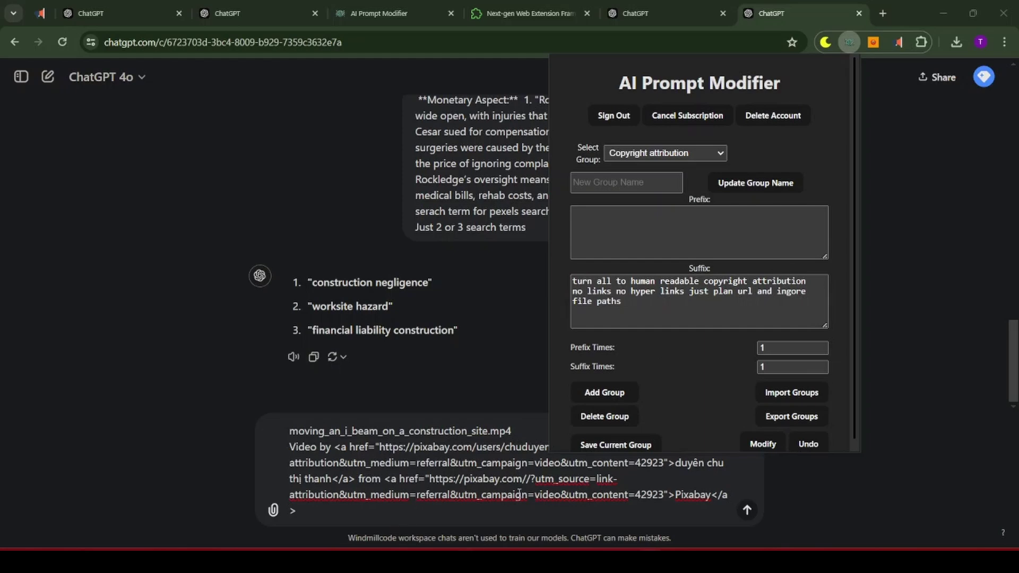
Step: Have ChatGPT rewrite the attribution as plain readable text for README line 86
{"action": "left_click", "coordinate": [762, 443]}
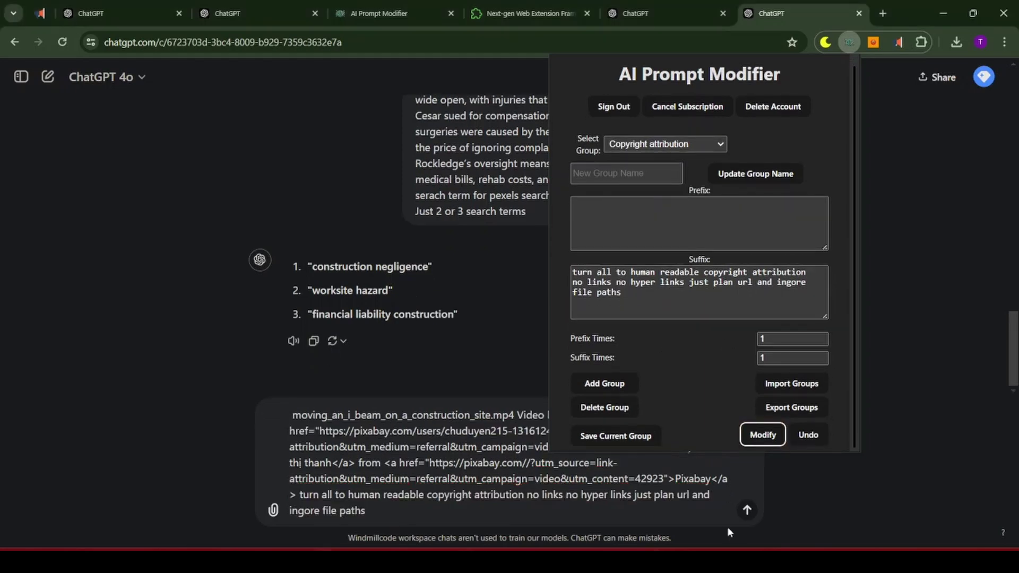
{"action": "left_click", "coordinate": [476, 479]}
{"action": "key", "text": "Return"}
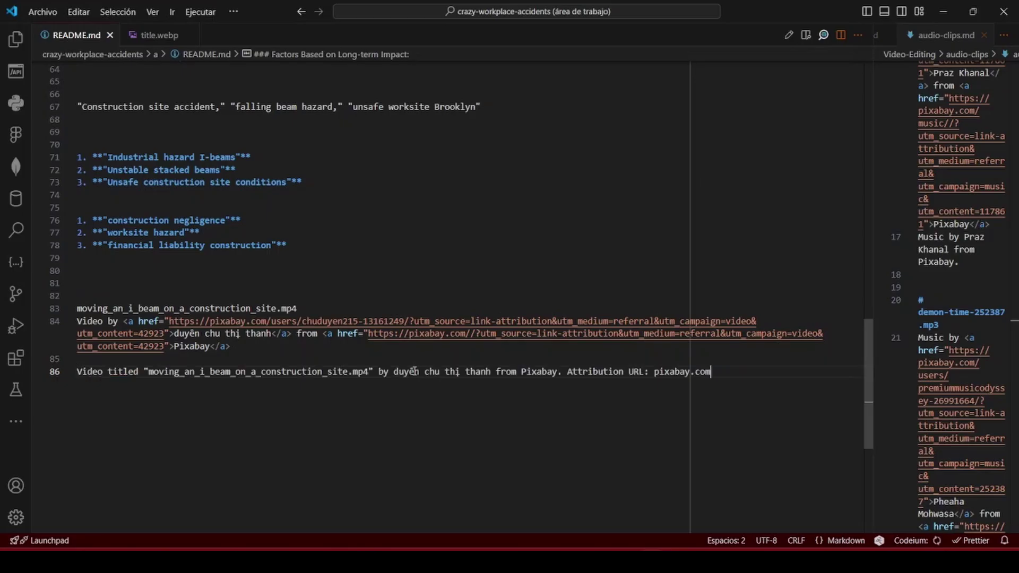
{"action": "left_click", "coordinate": [711, 371]}
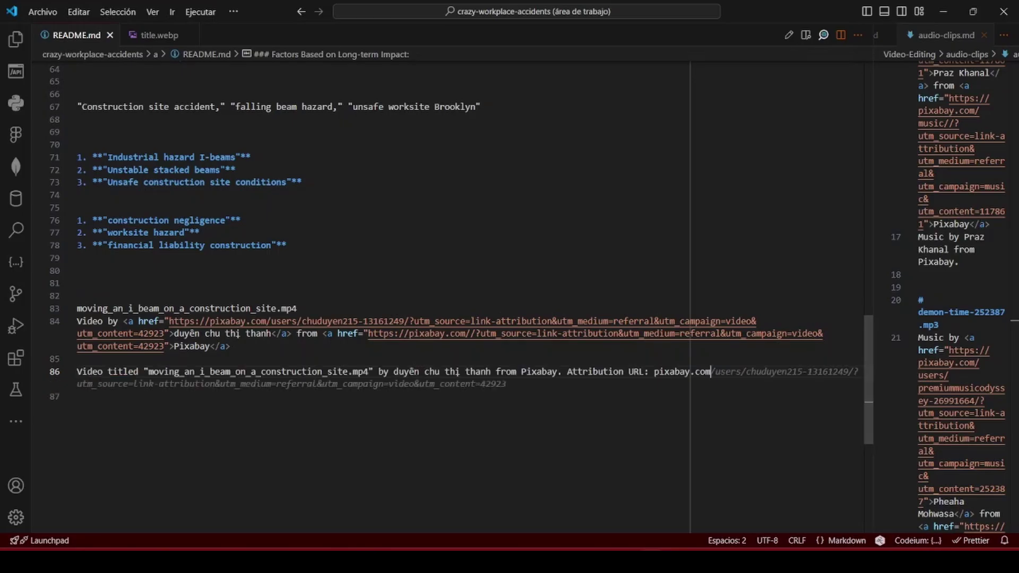